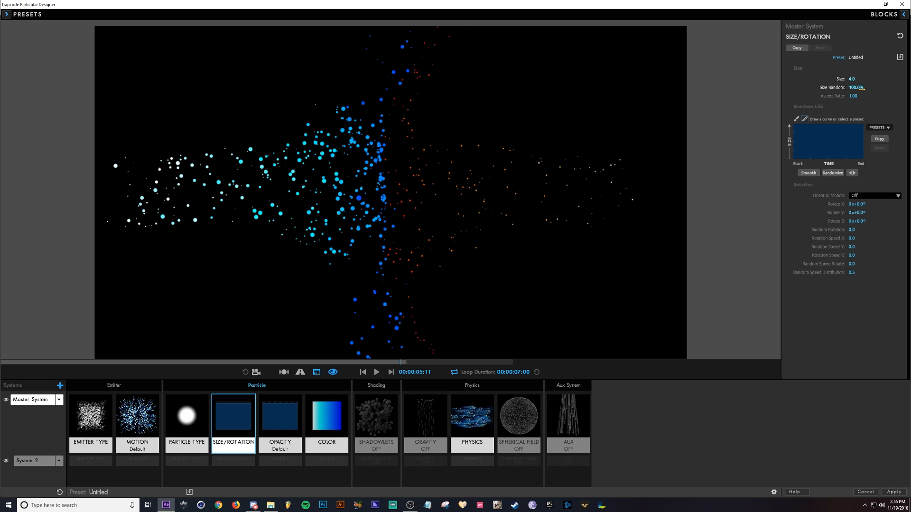
Set the particle Size of System 2 to 5
left_click(43, 462)
left_click(851, 79)
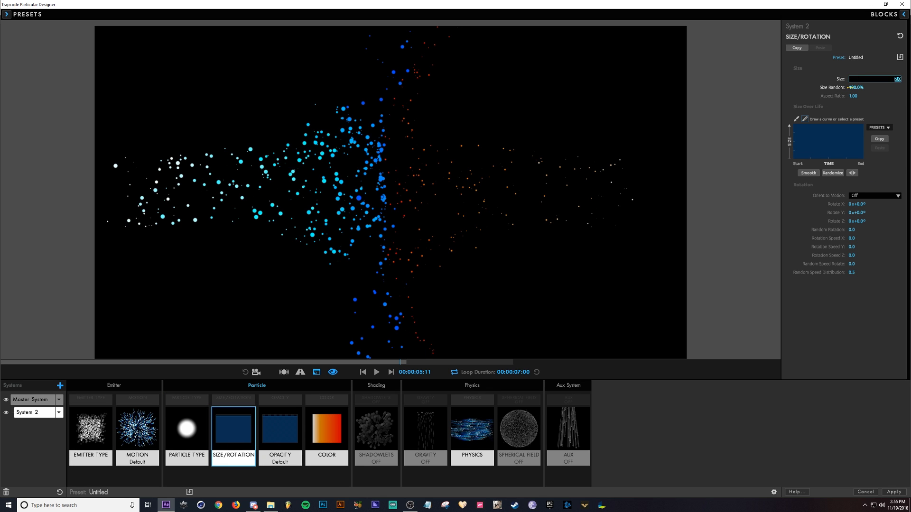
type("5")
key("Return")
Set the Particle Feather of System 2 to 0 and play the animation preview
left_click(187, 434)
left_click_drag(852, 105, 823, 105)
left_click(377, 372)
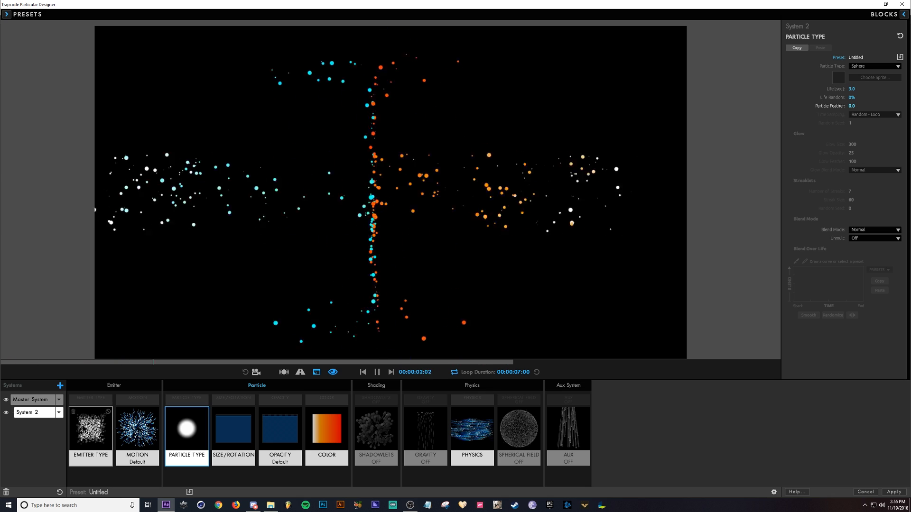
Open the Emitter Type settings of the Master System
left_click(31, 400)
left_click(90, 420)
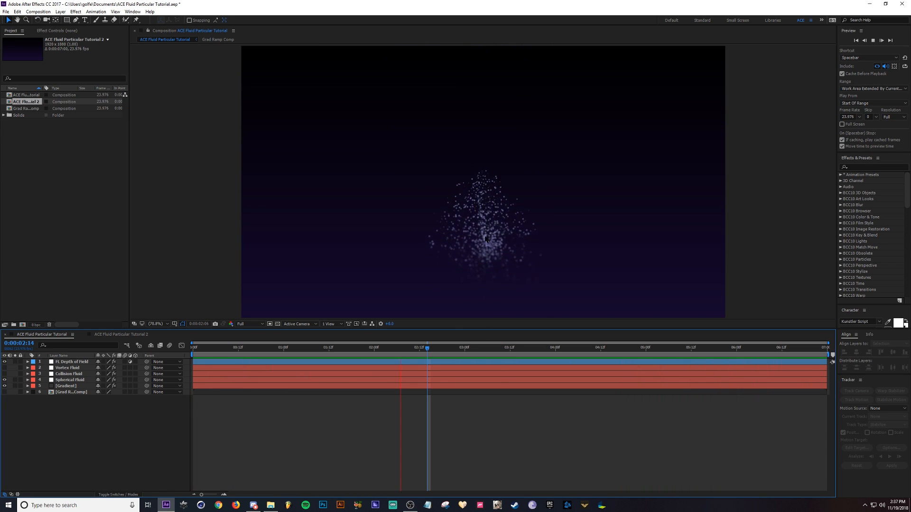
Show the Collision Fluid layer in place of Spherical Fluid and play back the composition
left_click(5, 380)
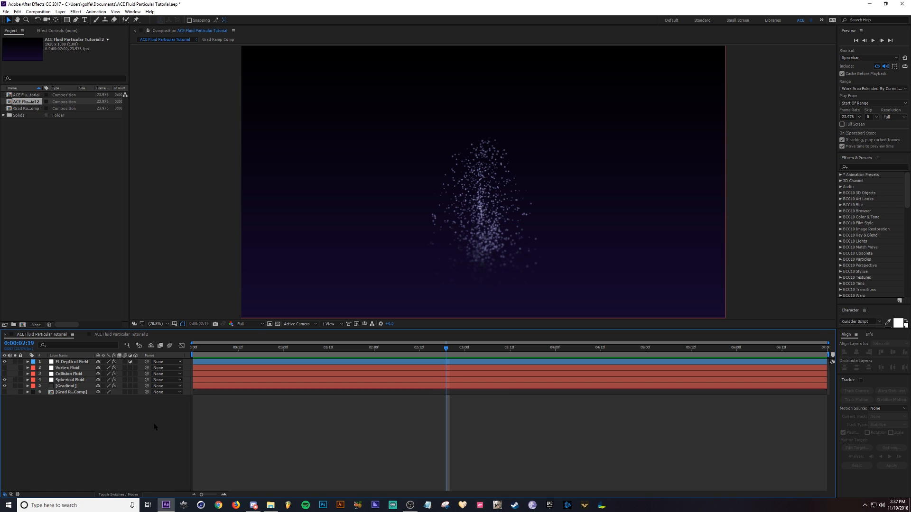
left_click(5, 374)
left_click_drag(355, 348, 398, 356)
key("space")
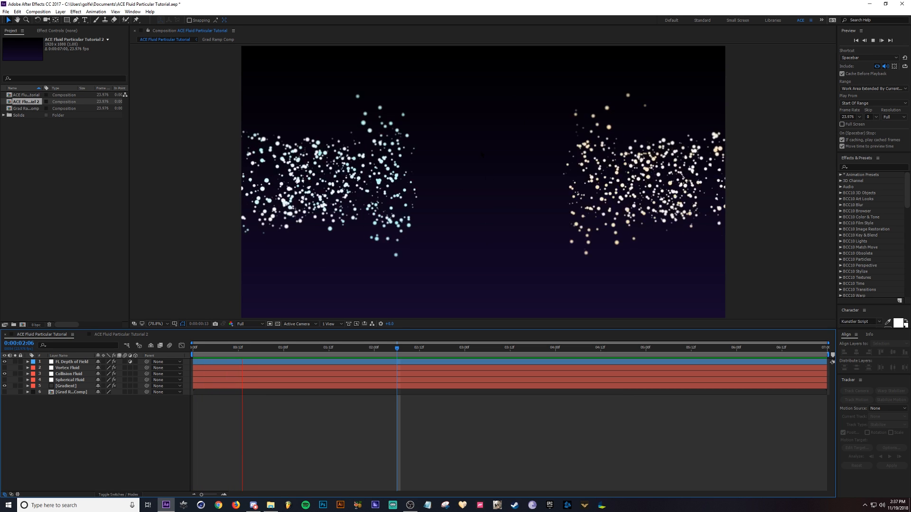
left_click(375, 349)
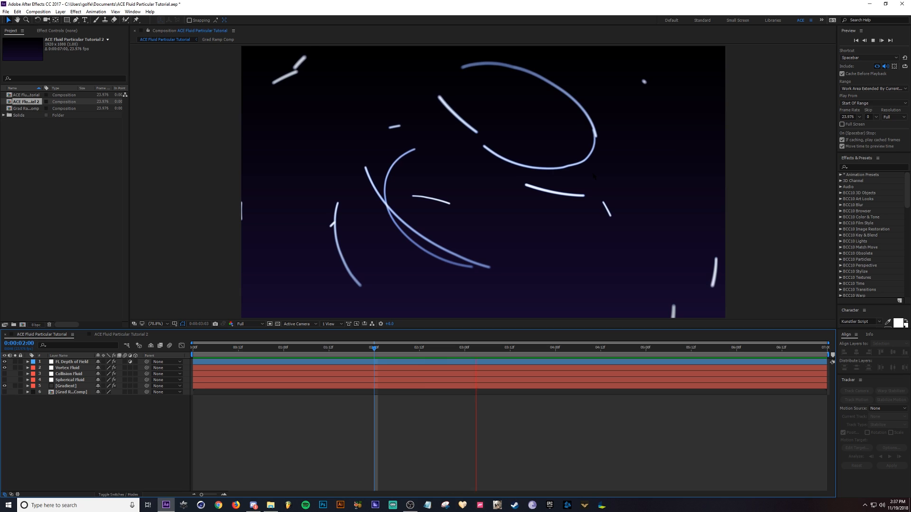
Switch to the ACE Fluid Particular Tutorial 2 composition and place the Particular solid above the Gradient layer
left_click(121, 334)
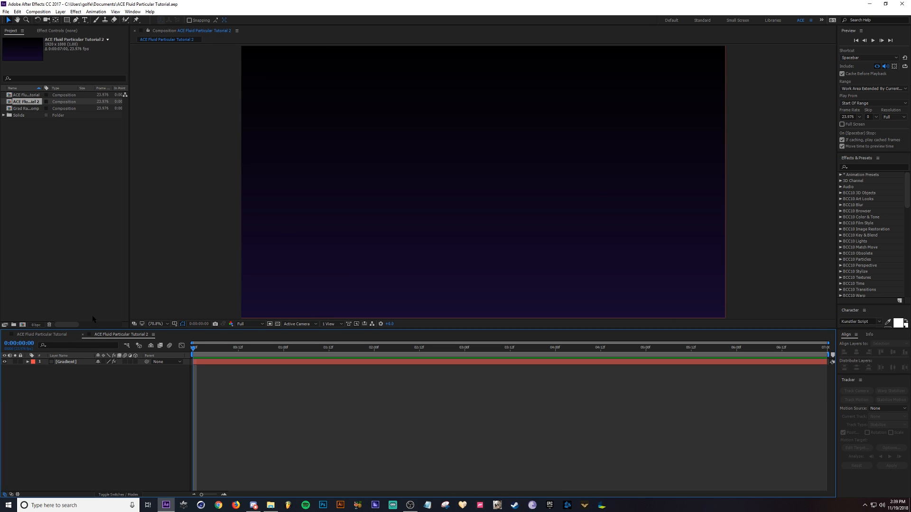
left_click(51, 251)
left_click(89, 402)
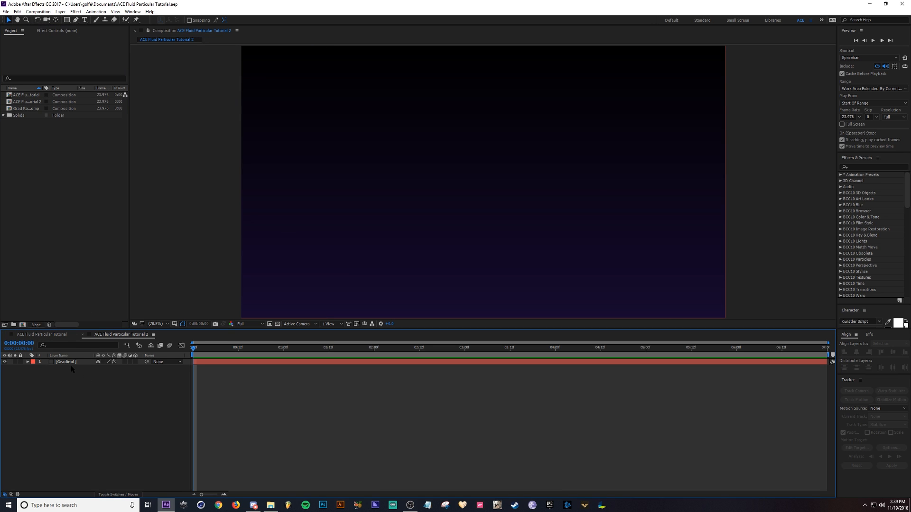
left_click(4, 116)
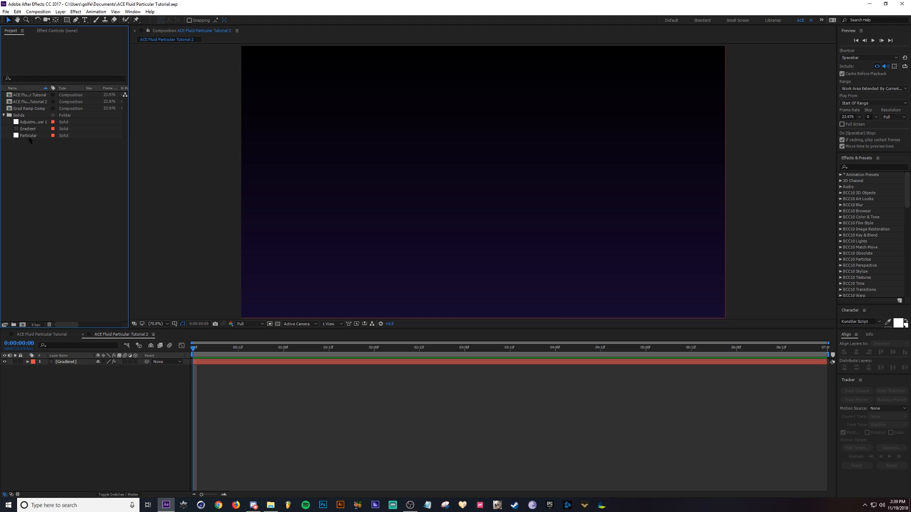
left_click_drag(27, 137, 78, 361)
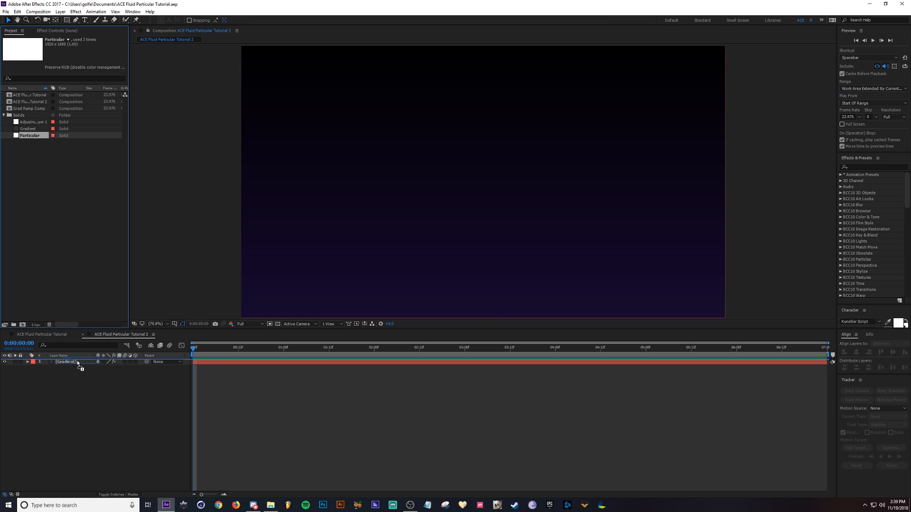
Find the RG Trapcode Particular effect and apply it to the Particular layer
left_click(864, 167)
type("pa")
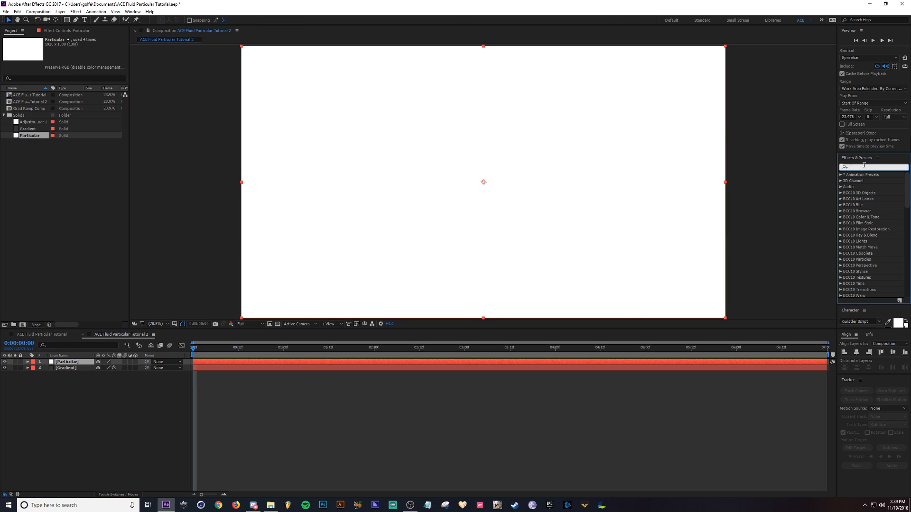
type("rtivu")
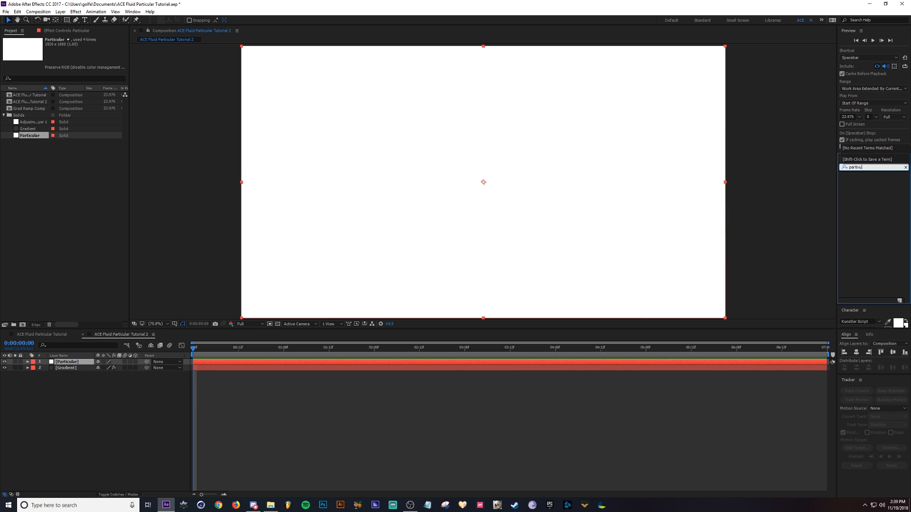
key("BackSpace")
key("BackSpace")
type("cular")
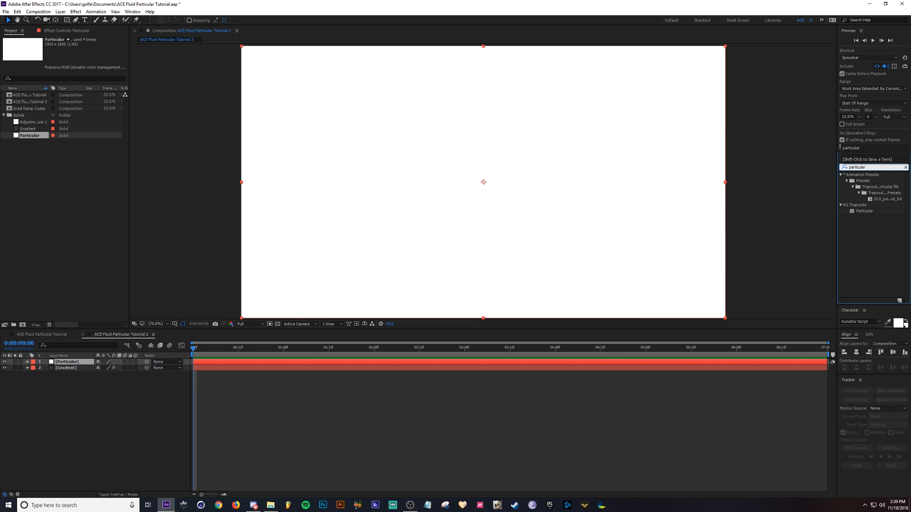
left_click_drag(857, 213, 429, 283)
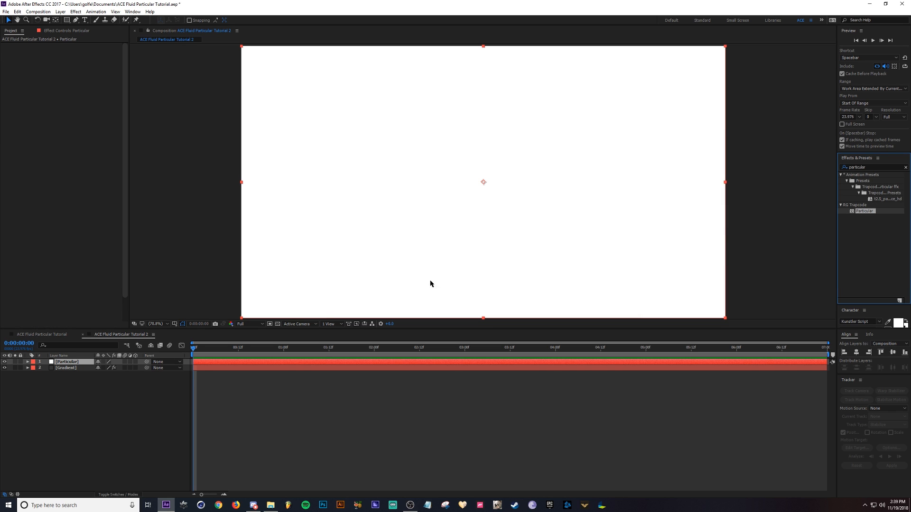
left_click(80, 364)
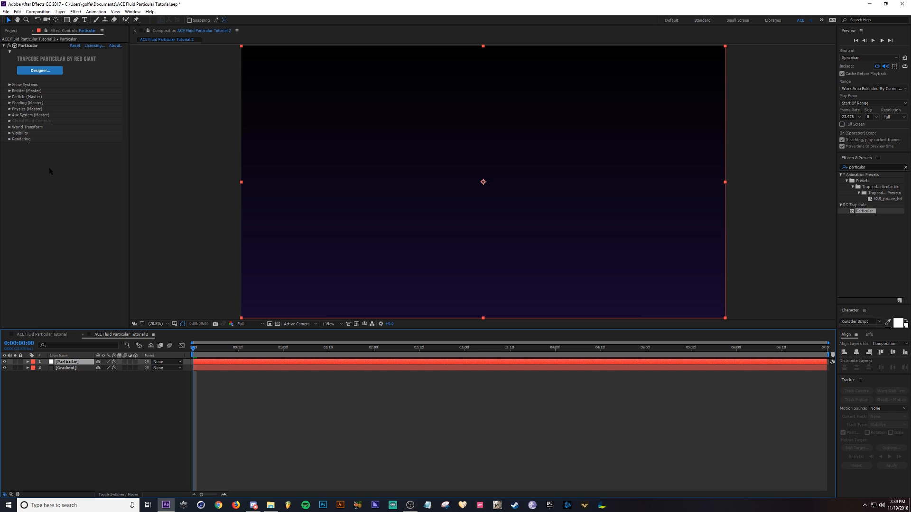
Open the effect's Designer, pause its preview and maximize the window
left_click(40, 71)
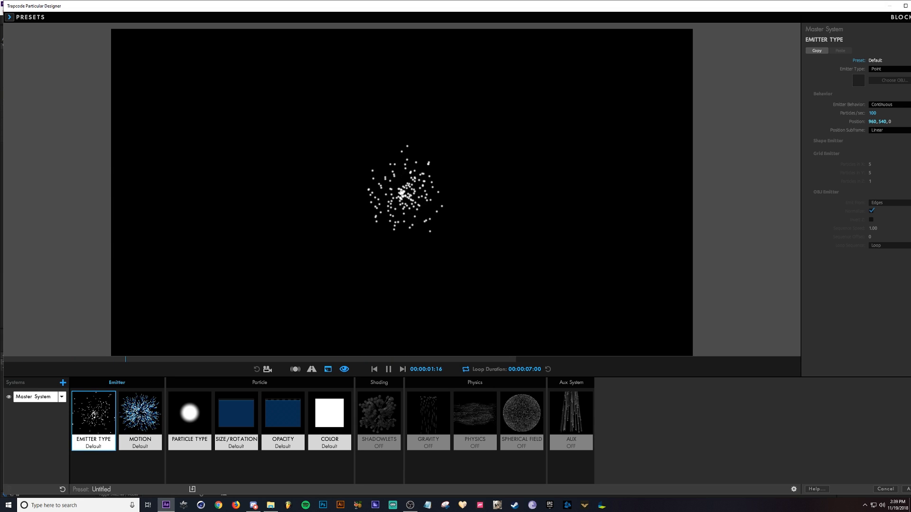
left_click(388, 368)
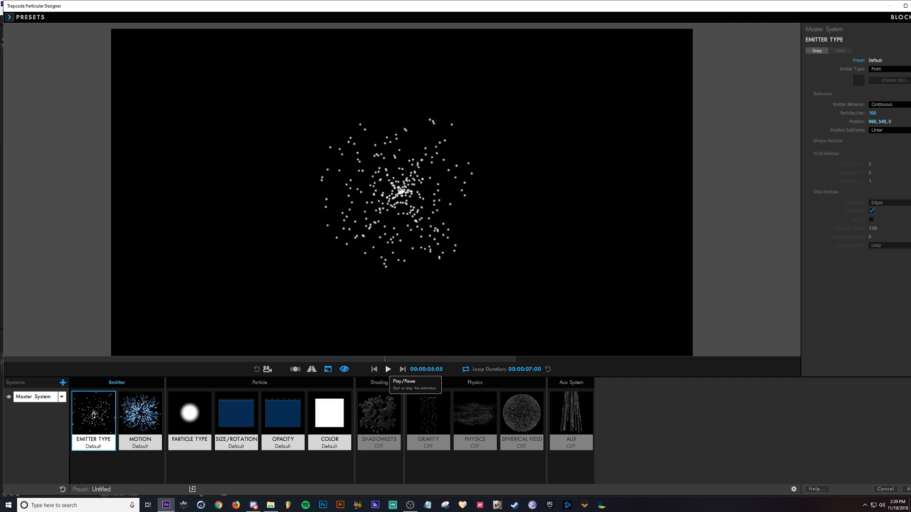
double_click(547, 7)
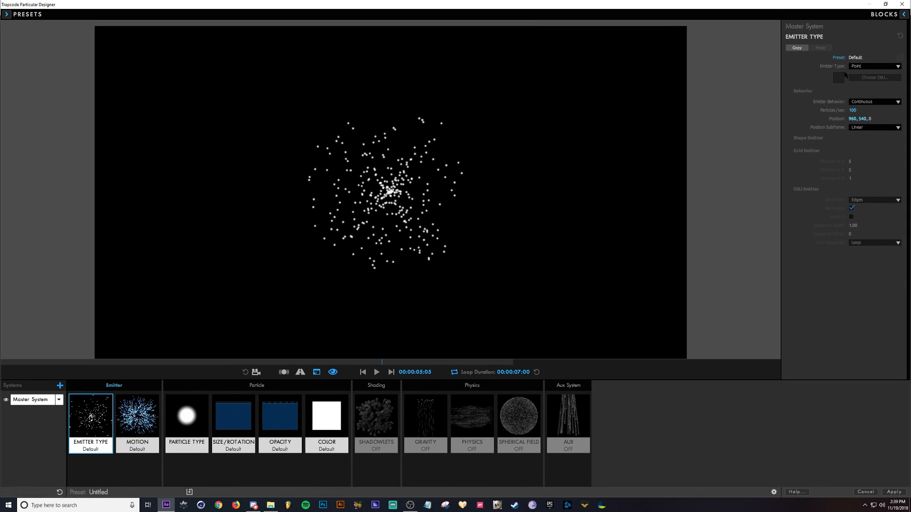
Change the Master System's Emitter Type to Sphere and its Emitter Size to XYZ Individual
left_click(856, 69)
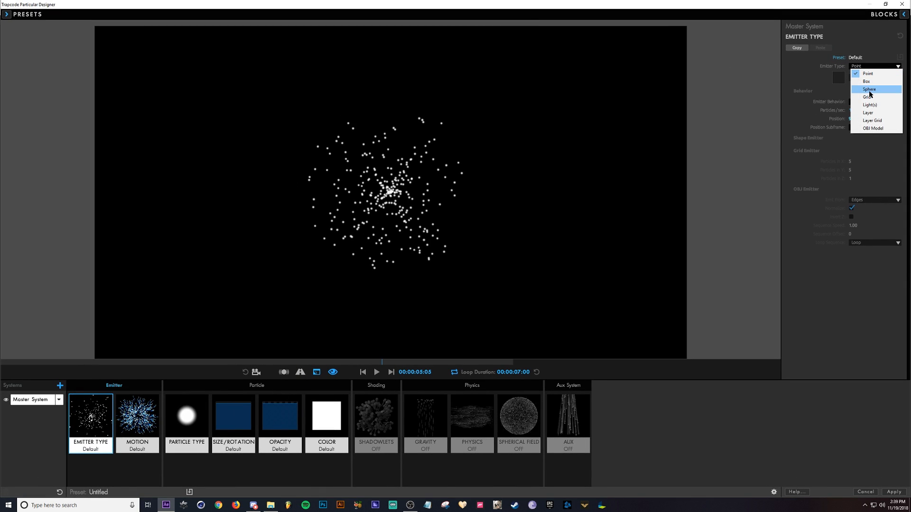
left_click(861, 89)
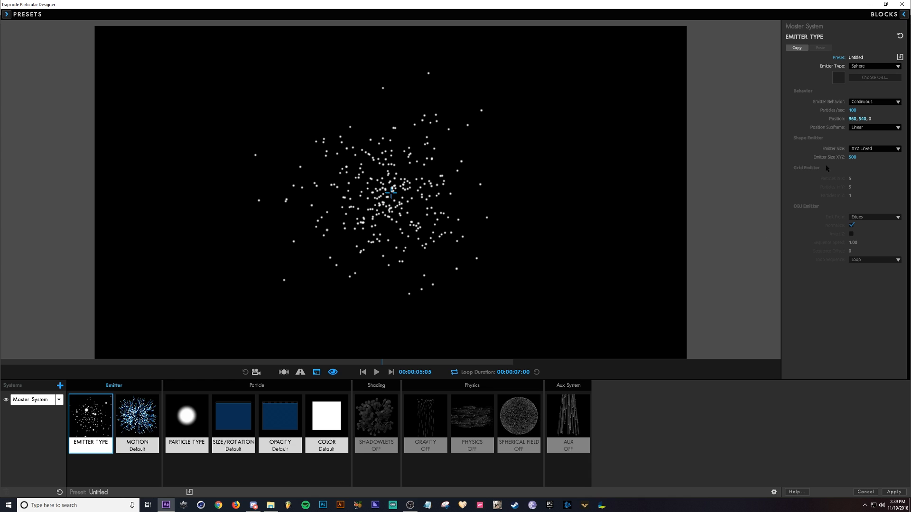
left_click(870, 151)
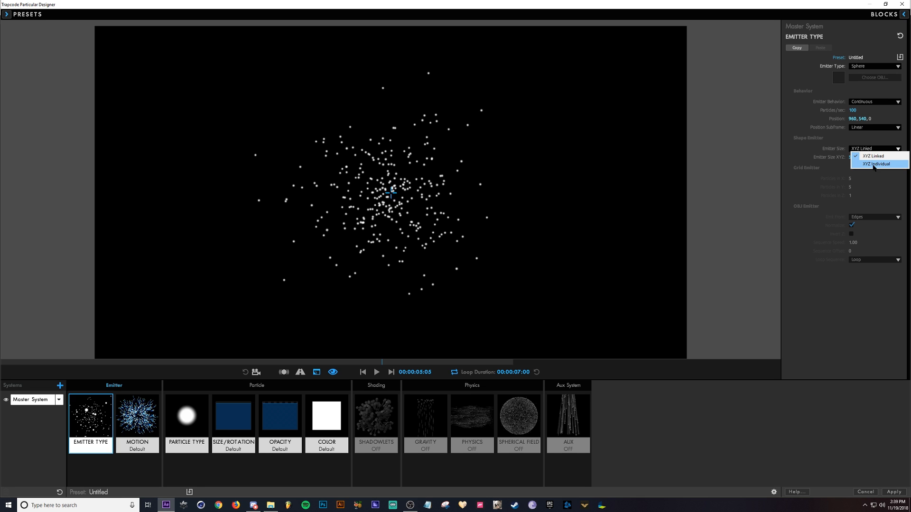
left_click(875, 164)
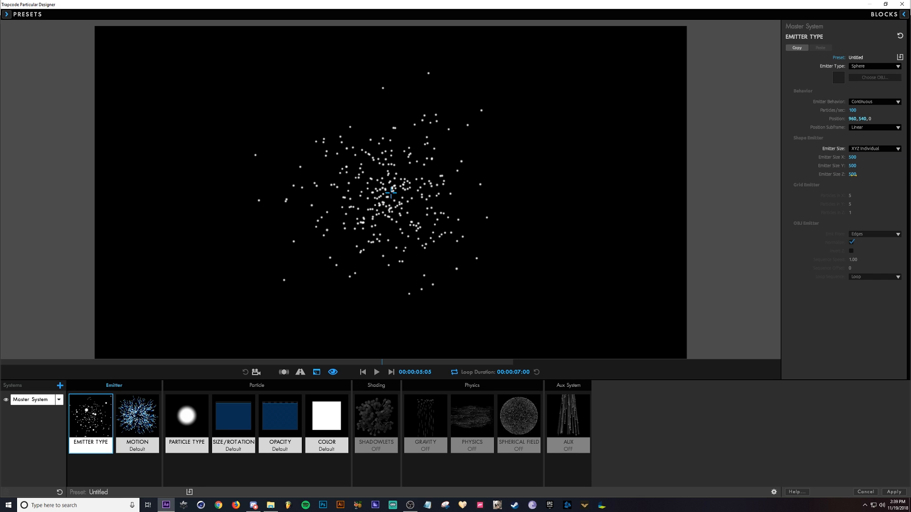
Set the Emitter Size Z to 1500
left_click_drag(851, 175, 850, 177)
left_click(850, 176)
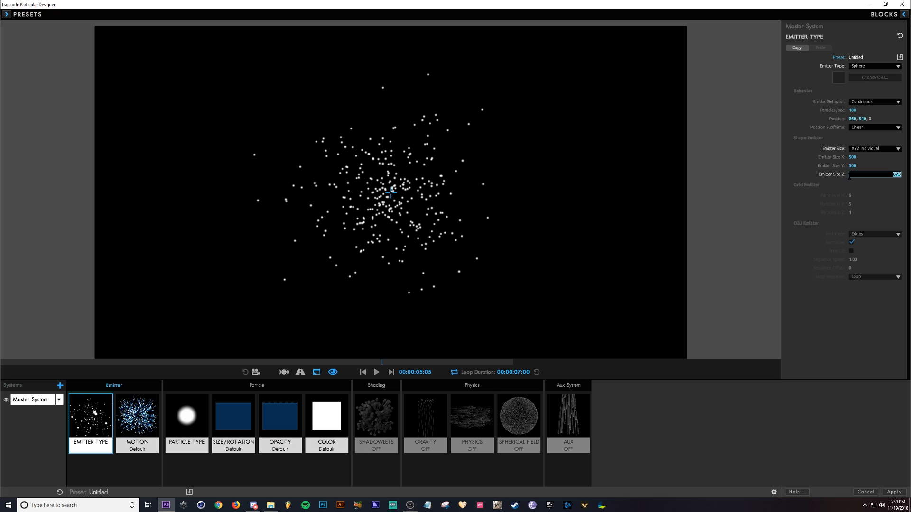
type("1500")
key("Return")
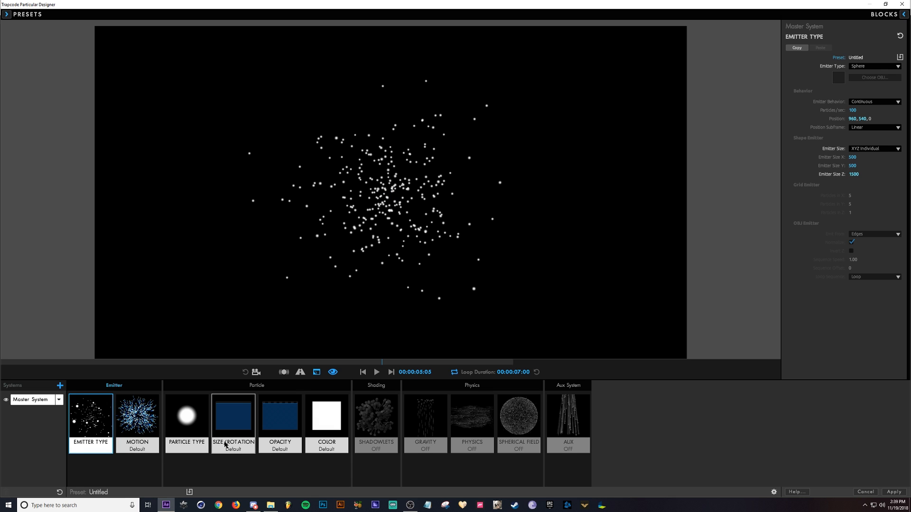
Color the particles Over Life with the black-to-blue-to-white gradient preset, moving the blue stop close to the start
left_click(326, 445)
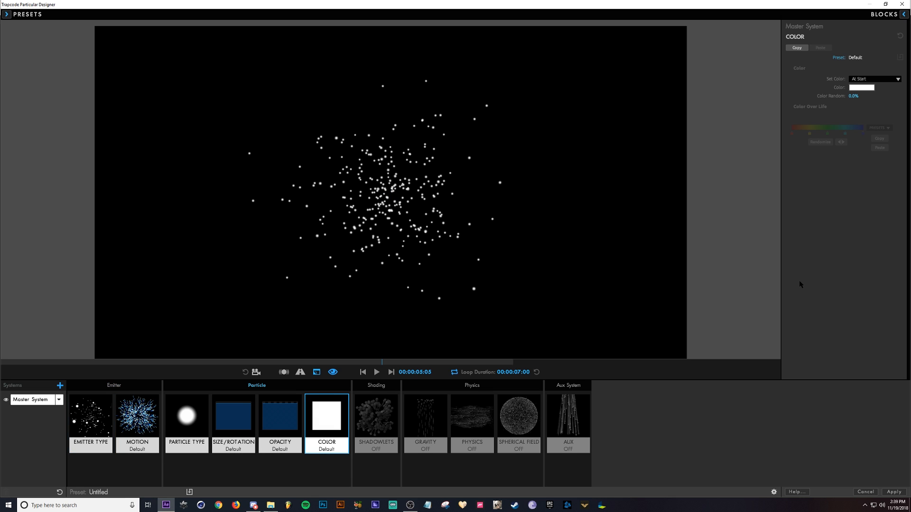
left_click(873, 79)
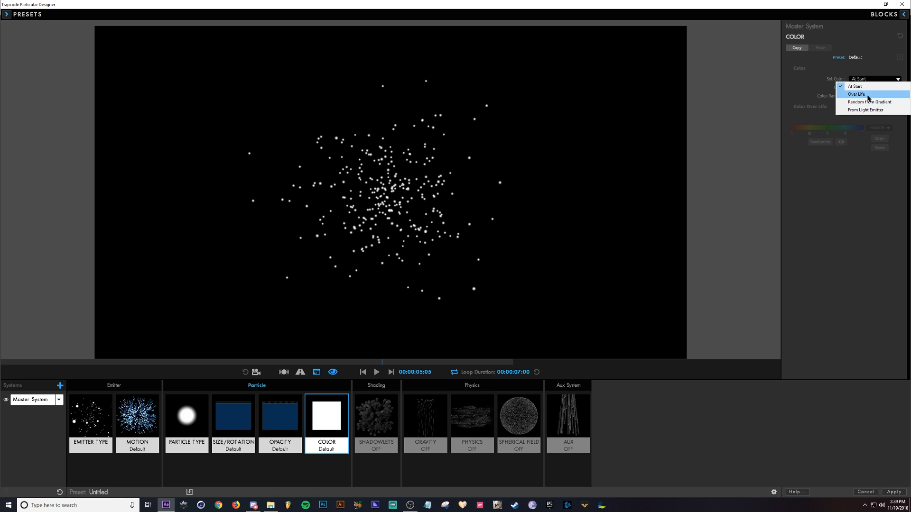
left_click(868, 94)
left_click(875, 132)
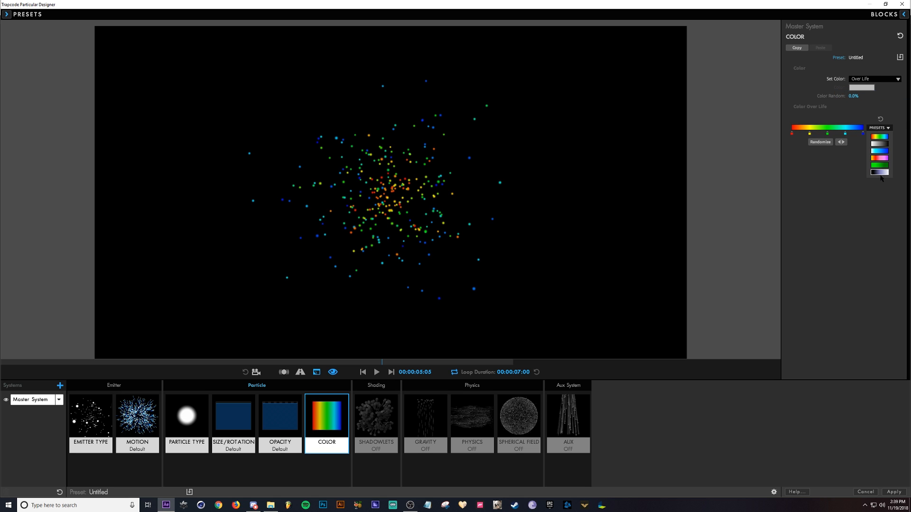
left_click(882, 178)
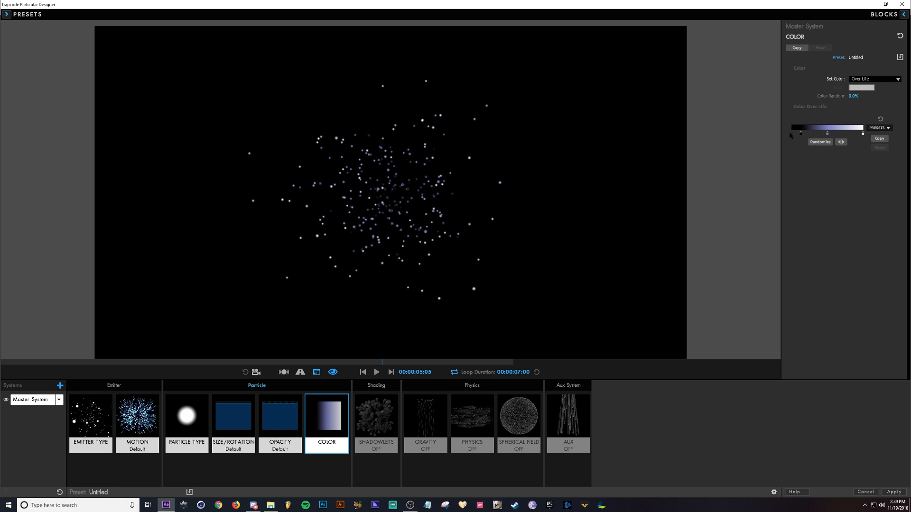
left_click_drag(790, 135, 803, 137)
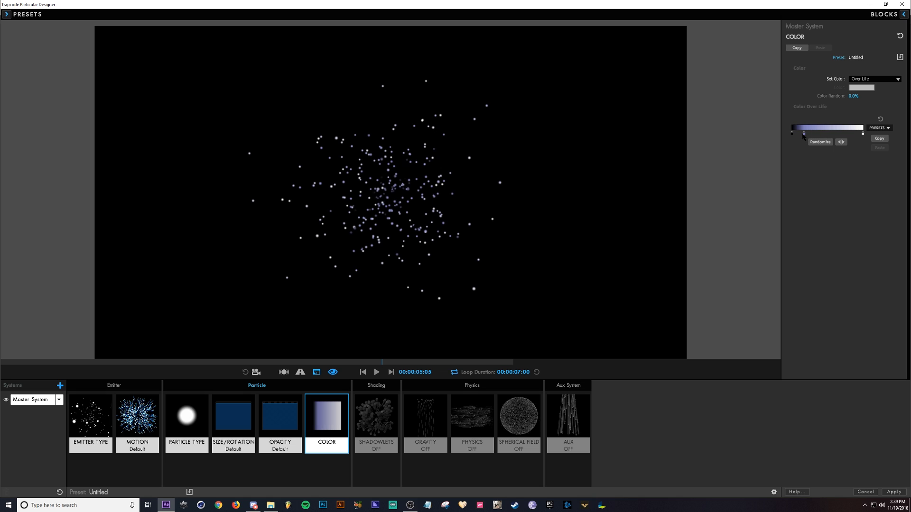
Change the Master System's Physics Model to Fluid and play the preview
left_click(472, 418)
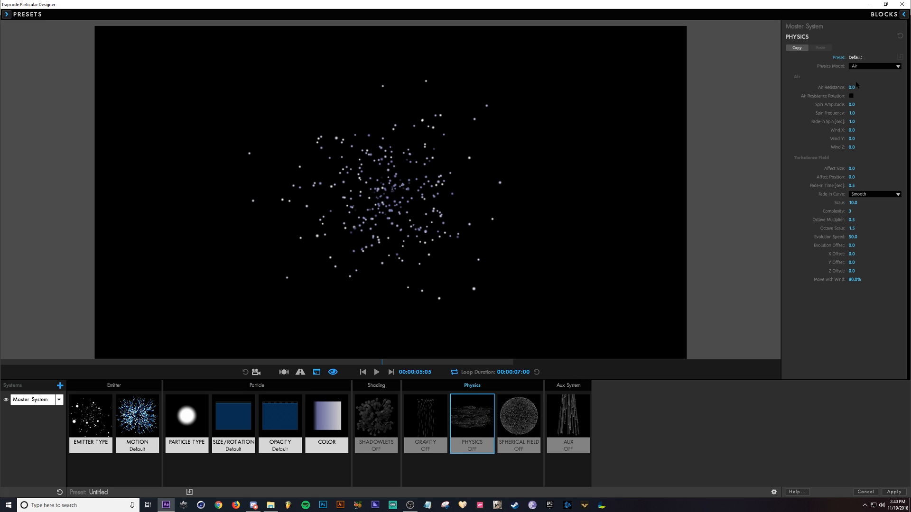
left_click(868, 69)
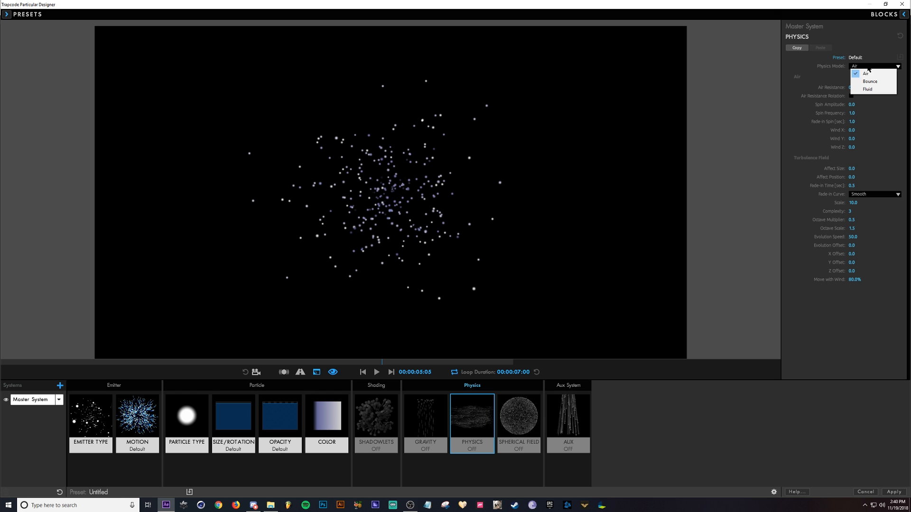
left_click(870, 90)
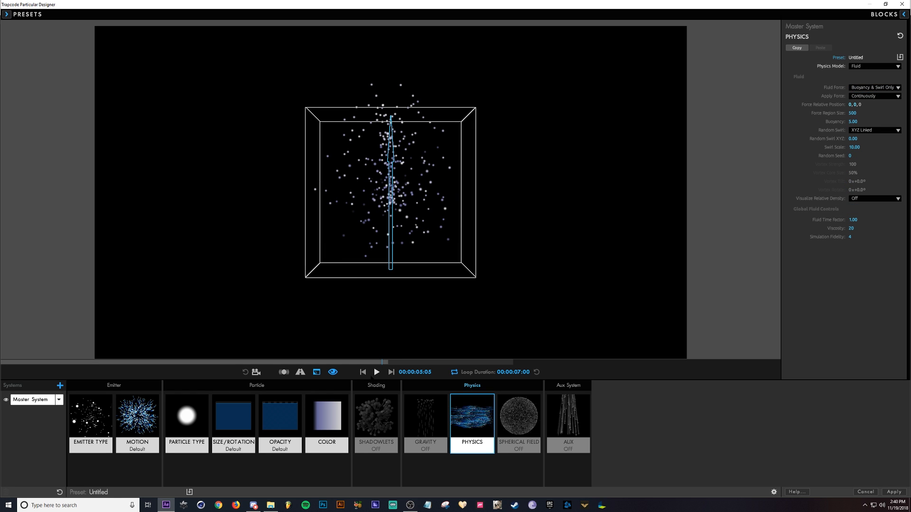
left_click(376, 372)
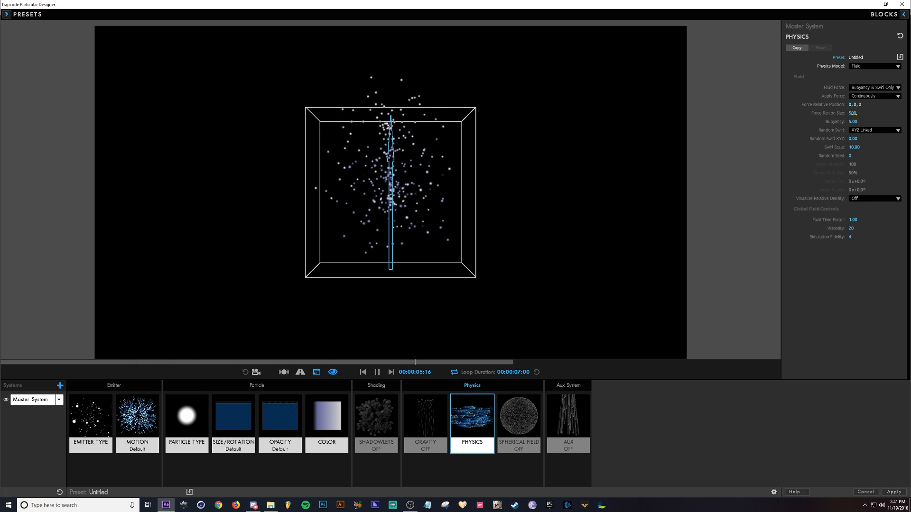
Set the Force Region Size of the Master System's Fluid physics to 900
left_click_drag(852, 113, 882, 113)
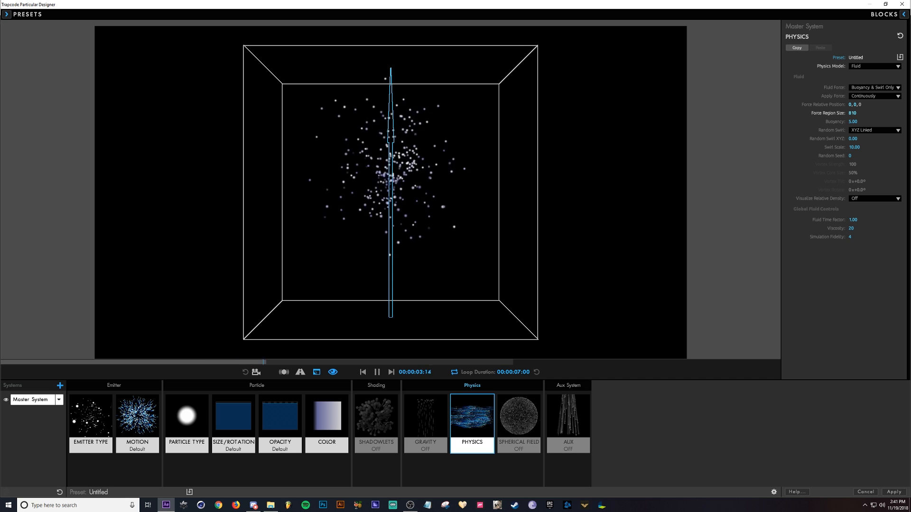
left_click_drag(852, 113, 856, 113)
left_click(856, 113)
type("900")
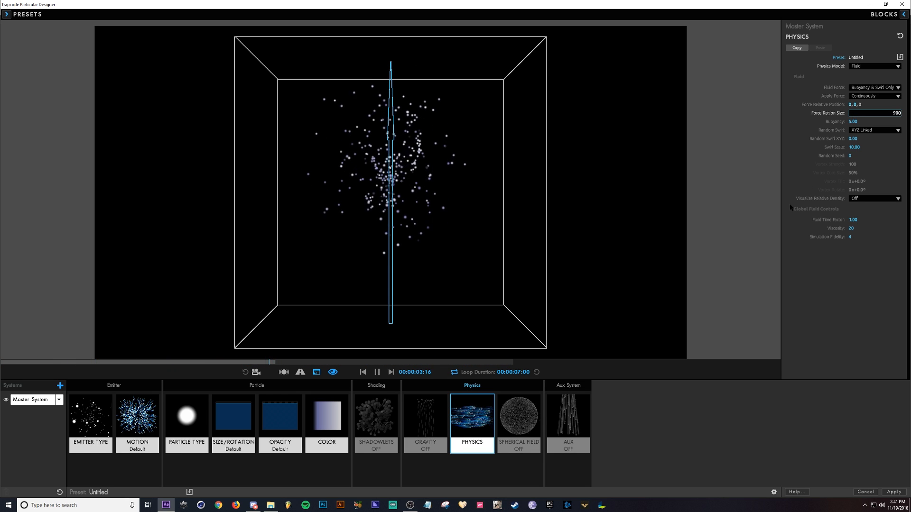
key("Return")
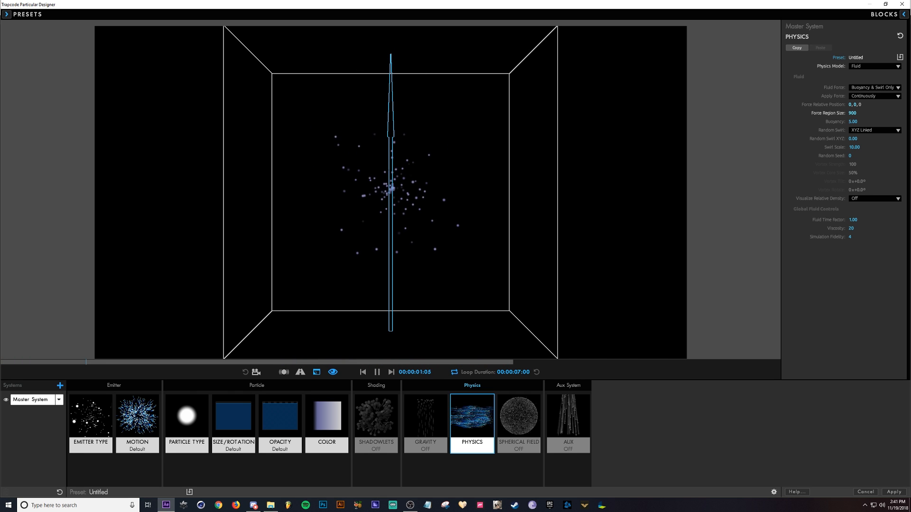
Try Buoyancy values of 0 and 50 on the Master System's Fluid physics
left_click(853, 122)
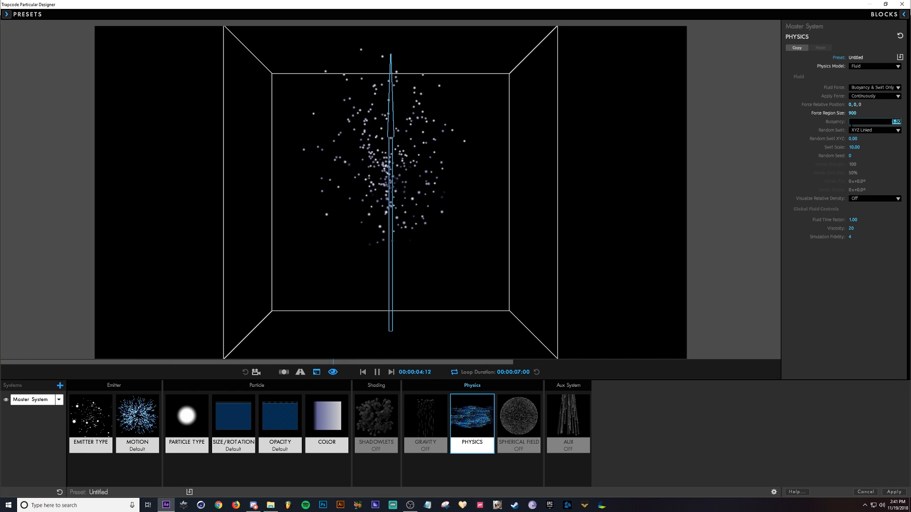
type("0")
key("Return")
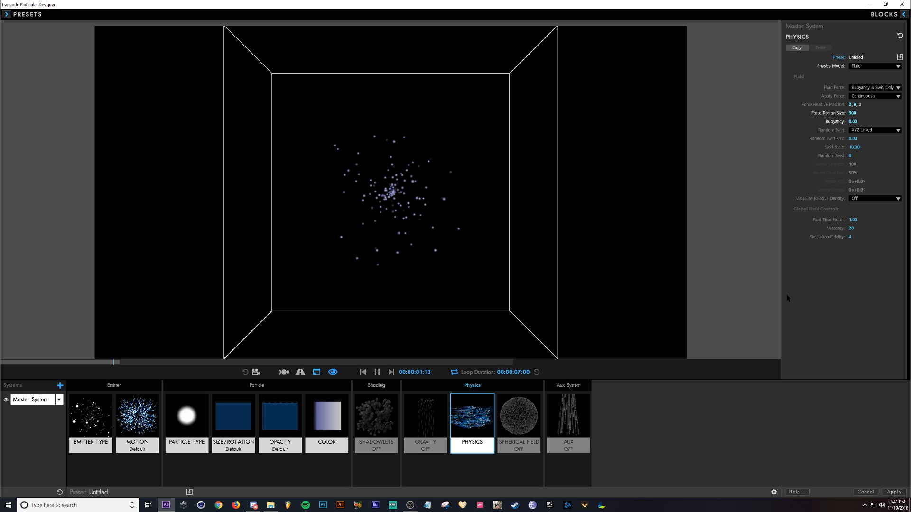
left_click_drag(858, 122, 857, 123)
left_click(857, 123)
type("5")
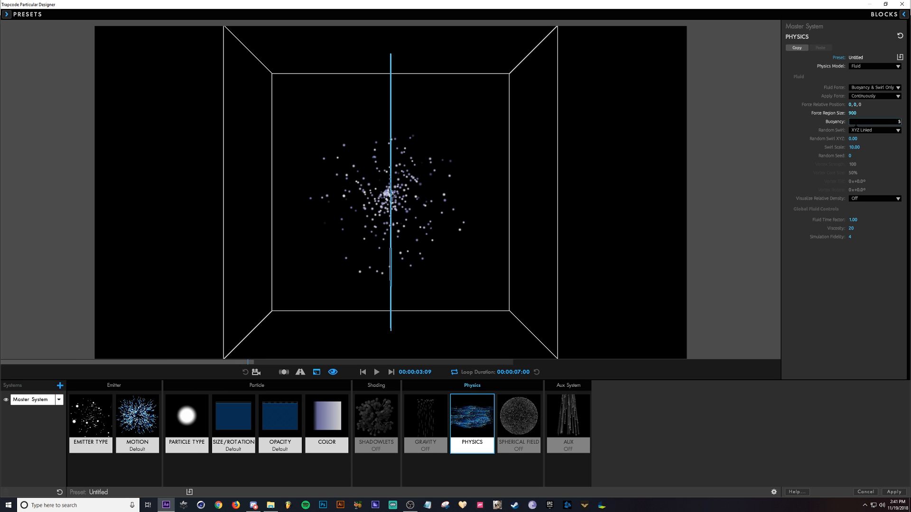
type("0")
key("Return")
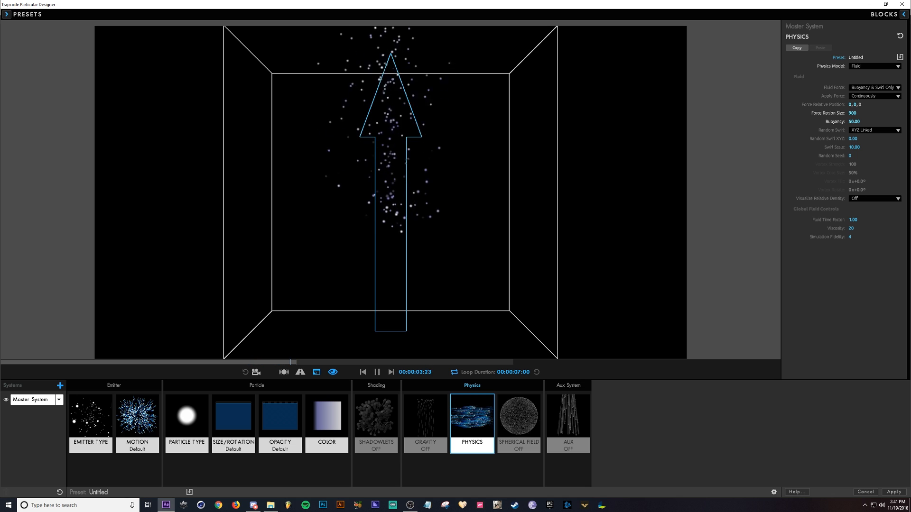
Set the Buoyancy to 15 and check the particle motion in the preview
key("space")
left_click(849, 125)
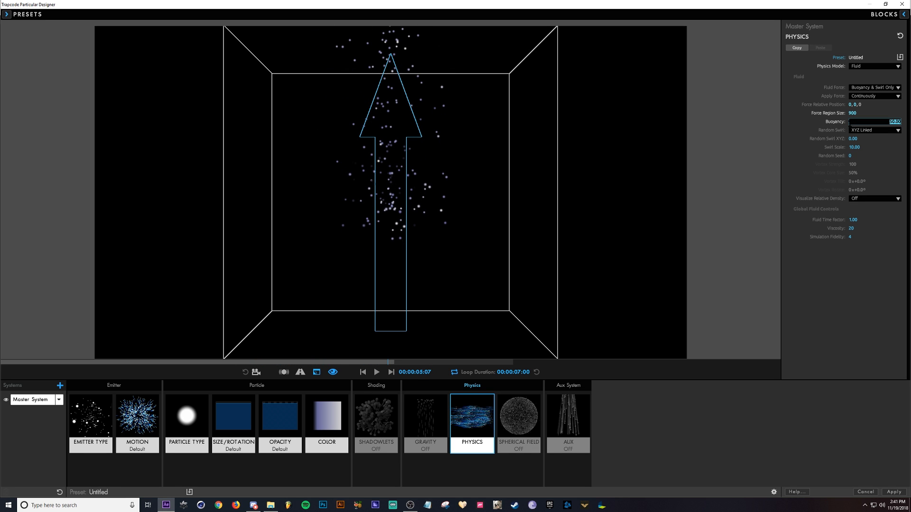
type("15")
key("Return")
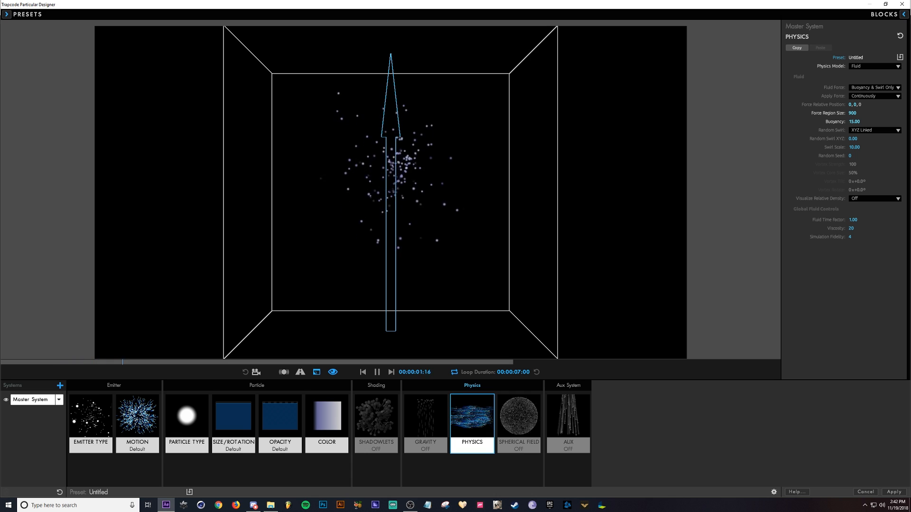
key("space")
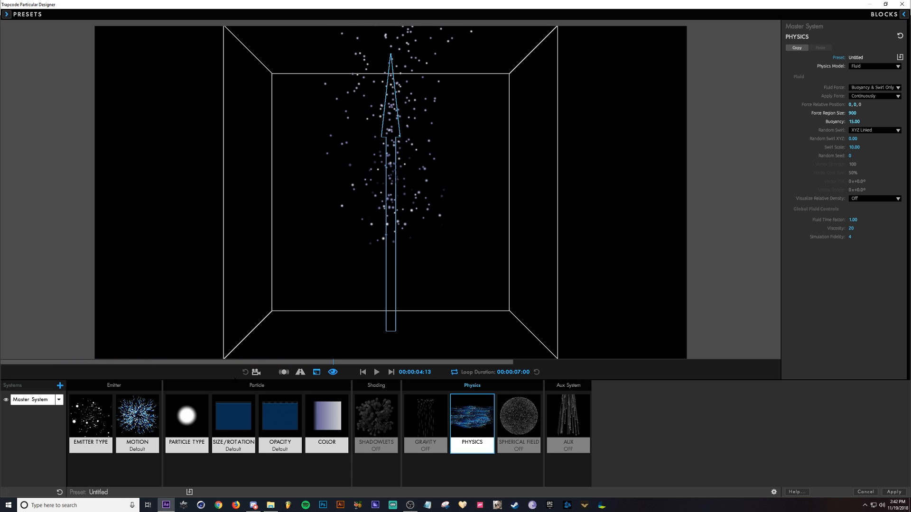
Move the Master System's emitter down to position 960, 794, 0 and set its Particles/sec to 700
left_click(91, 423)
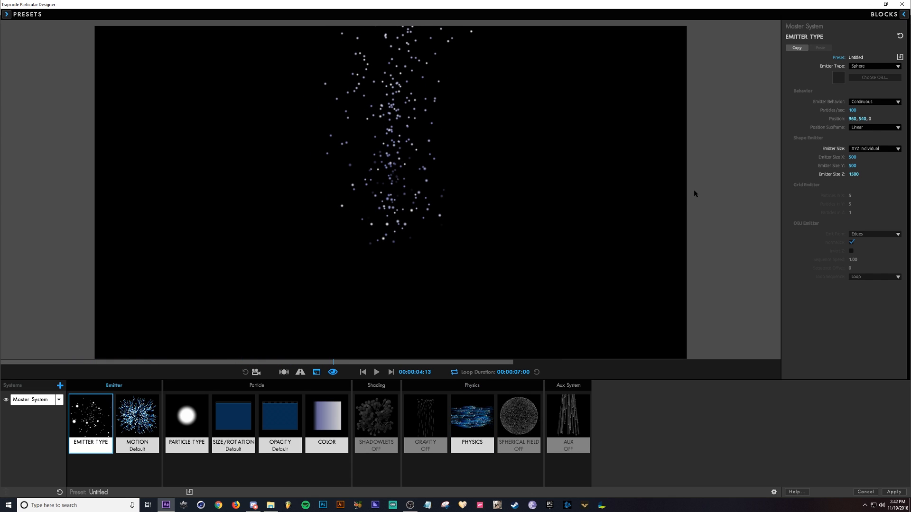
left_click_drag(391, 193, 391, 272)
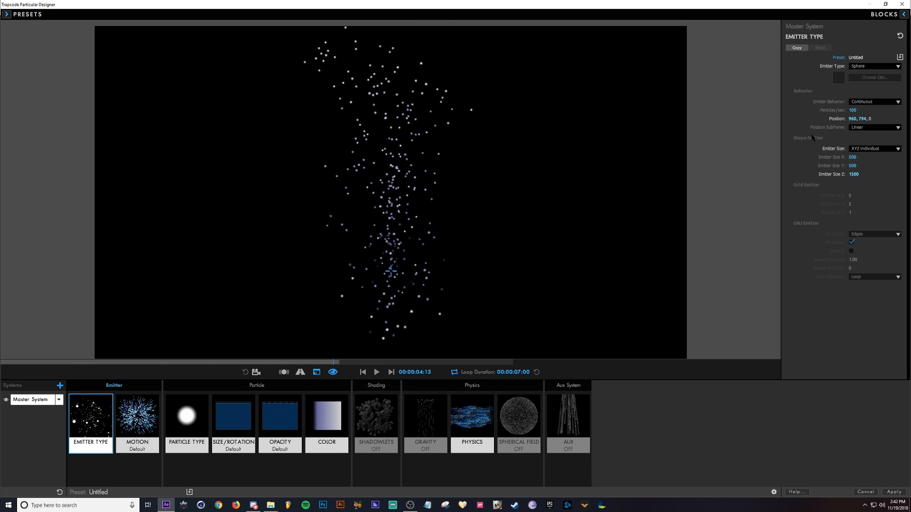
left_click(853, 110)
type("700")
key("Return")
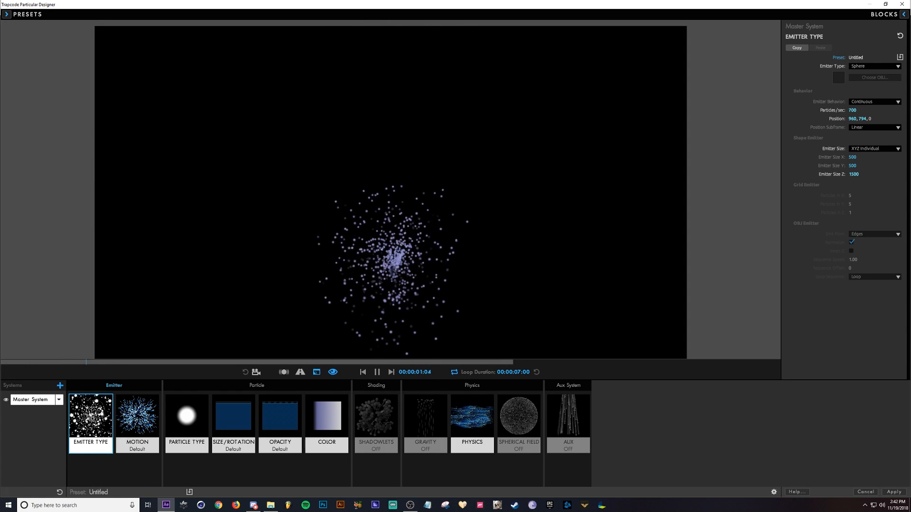
Set the Master System's particle Life to 7 seconds
left_click(187, 422)
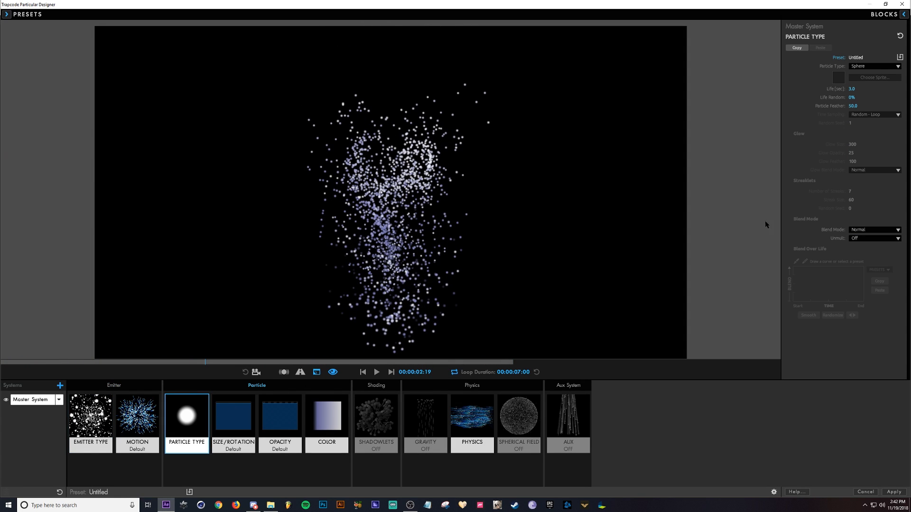
left_click_drag(853, 106, 879, 105)
left_click(852, 87)
type("7")
key("Return")
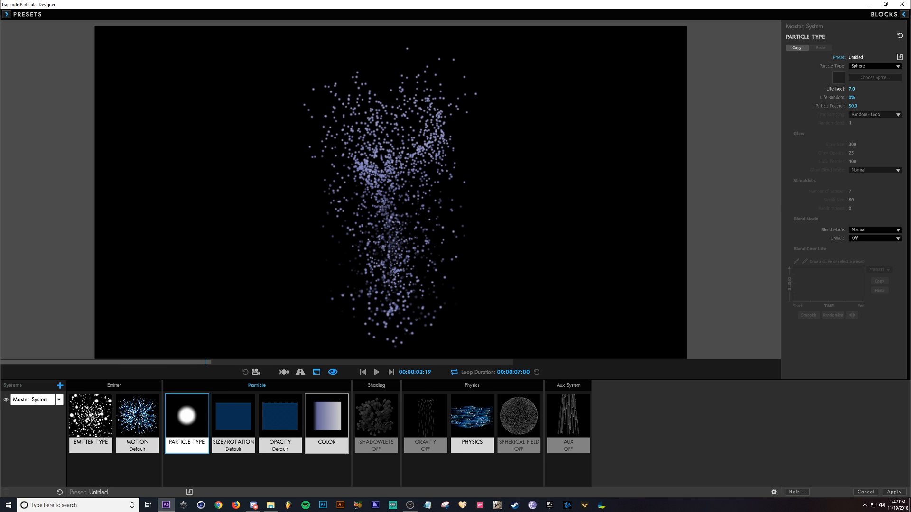
Set the particle Size to 2 with a Size Random of 100% and preview the particles
left_click(234, 447)
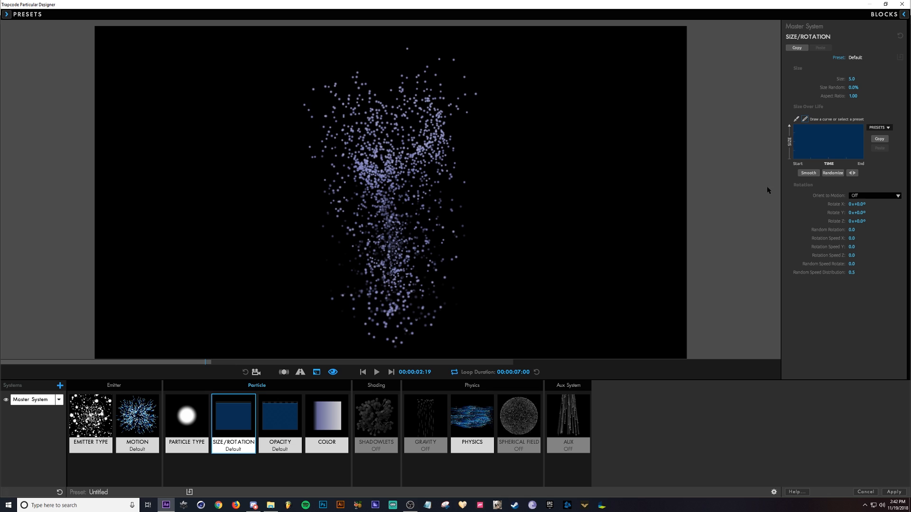
left_click(850, 78)
type("2")
key("Return")
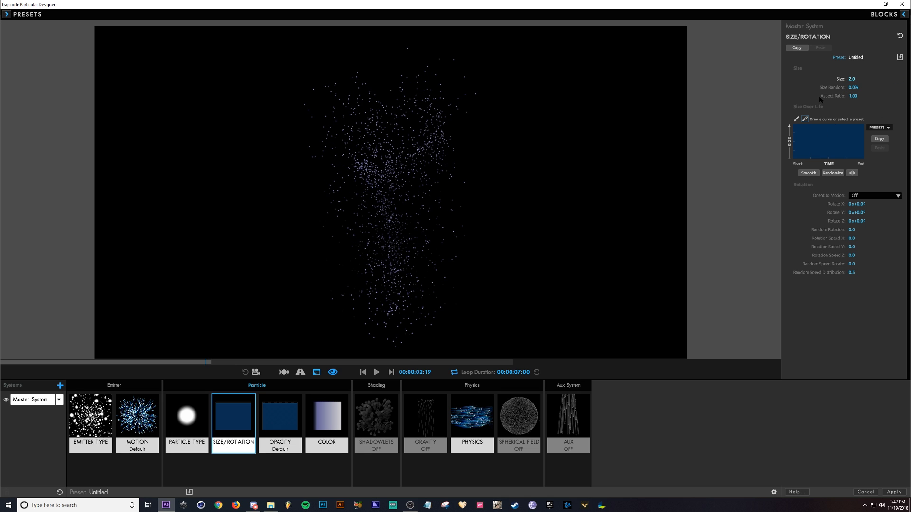
left_click_drag(854, 88, 910, 88)
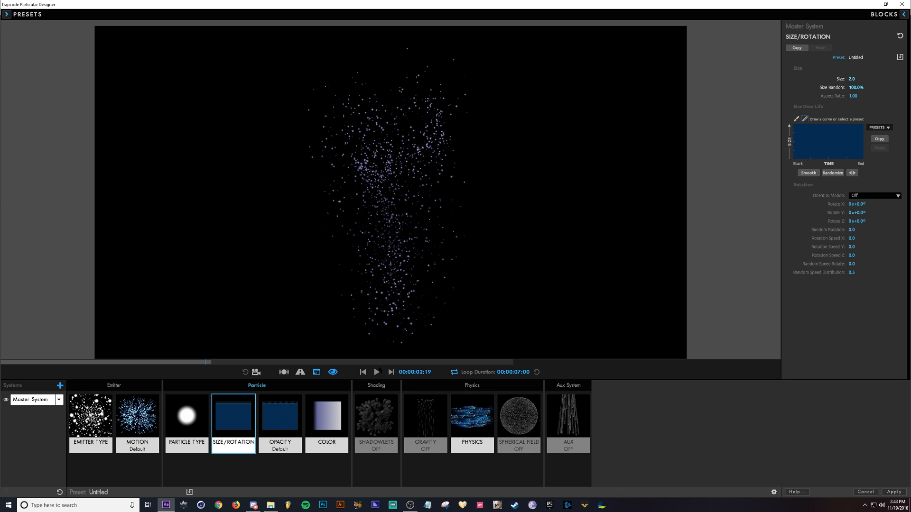
left_click(378, 372)
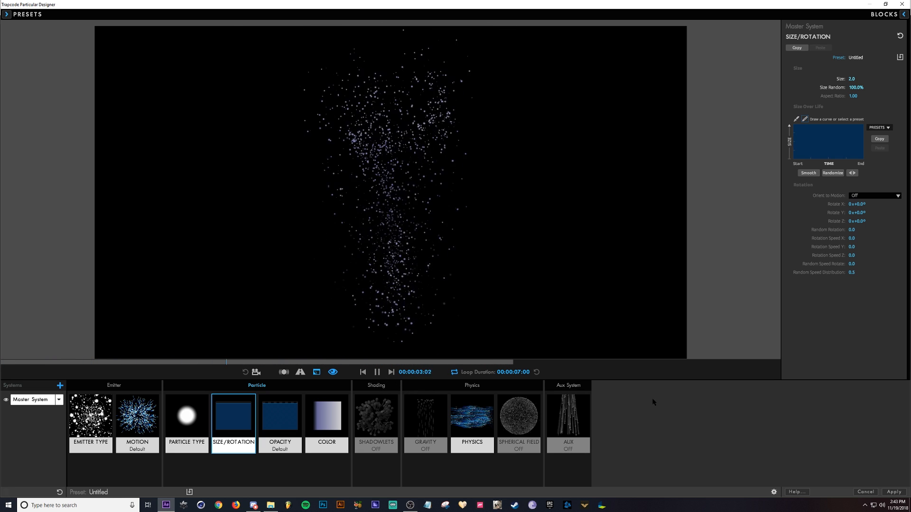
key("space")
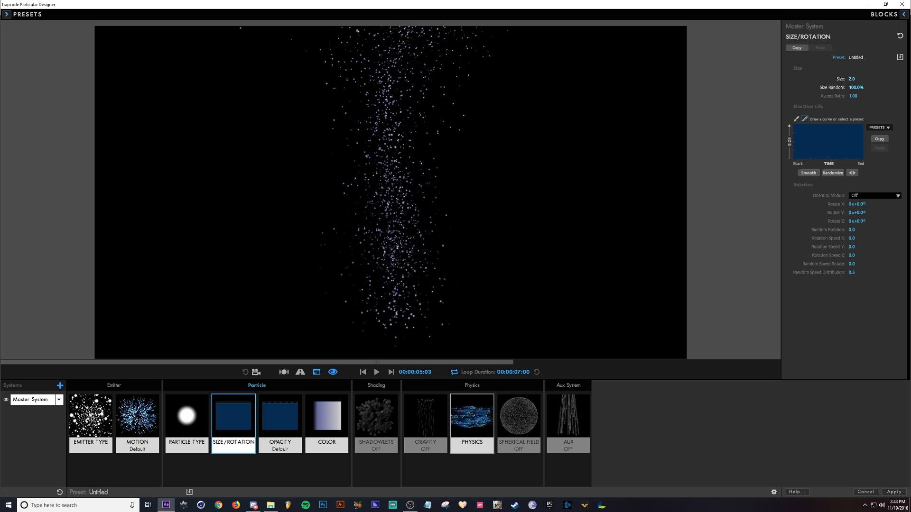
In the Fluid physics, set the Viscosity to 79 and the Simulation Fidelity to 10, checking the preview
left_click(472, 420)
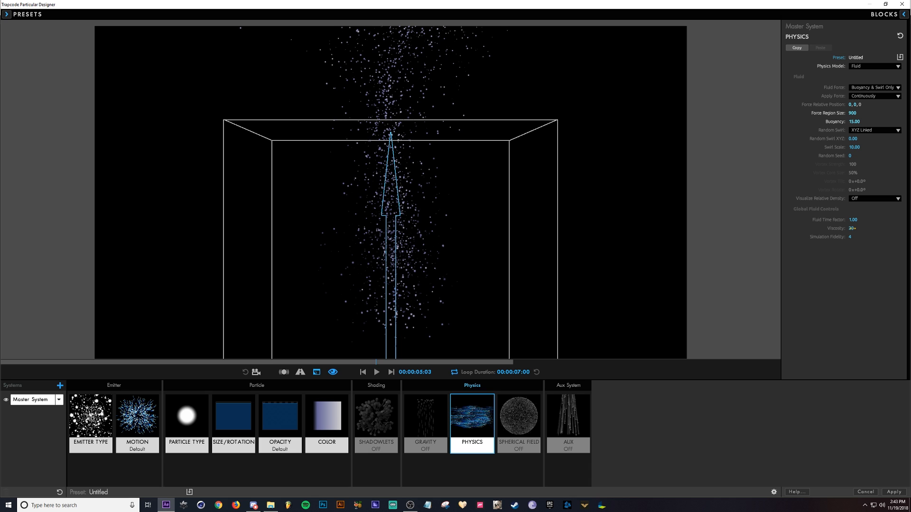
left_click_drag(852, 228, 879, 228)
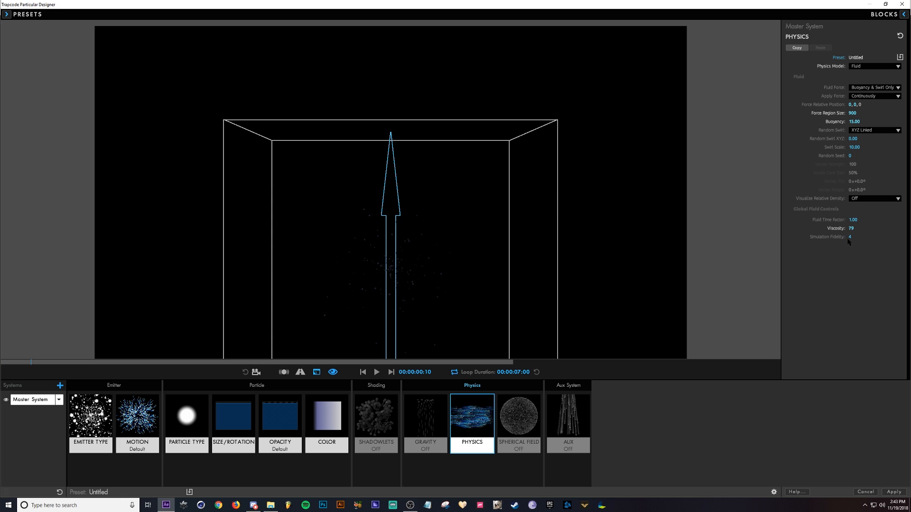
key("space")
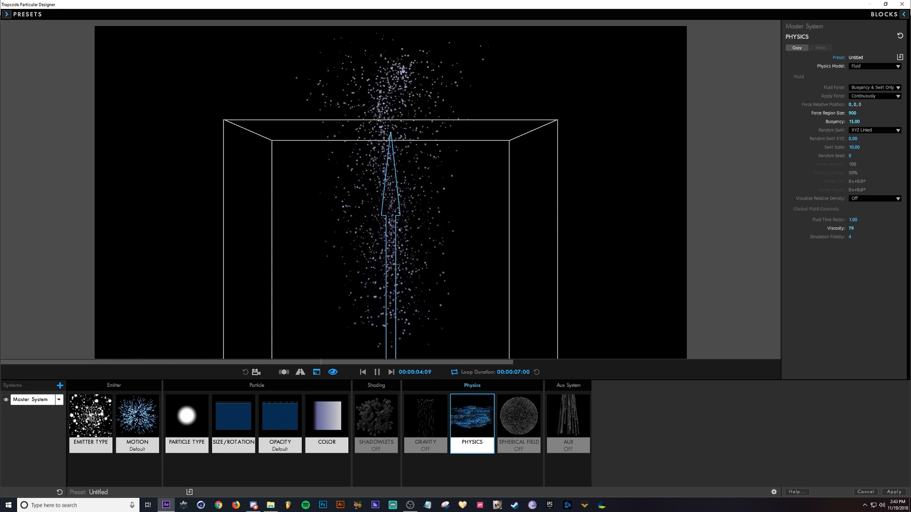
left_click_drag(850, 237, 856, 237)
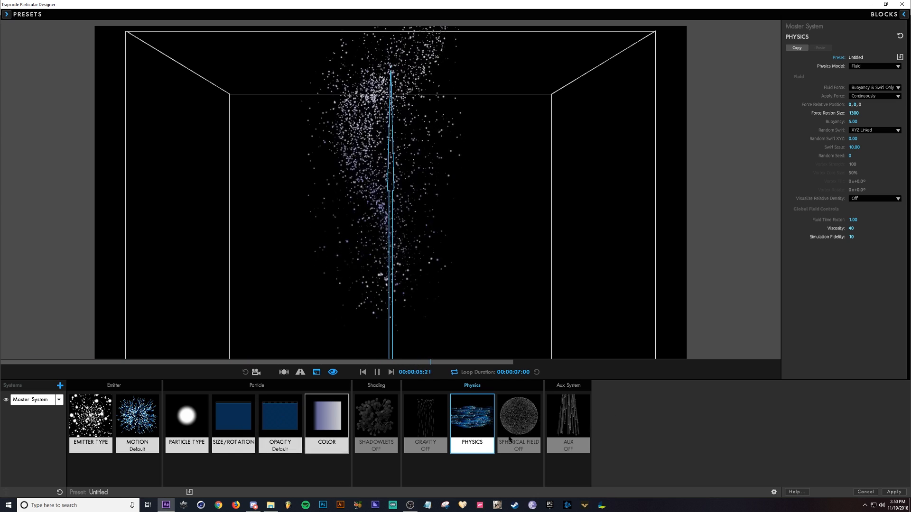
Apply the Designer settings to the Particular layer and play the composition preview
left_click(895, 493)
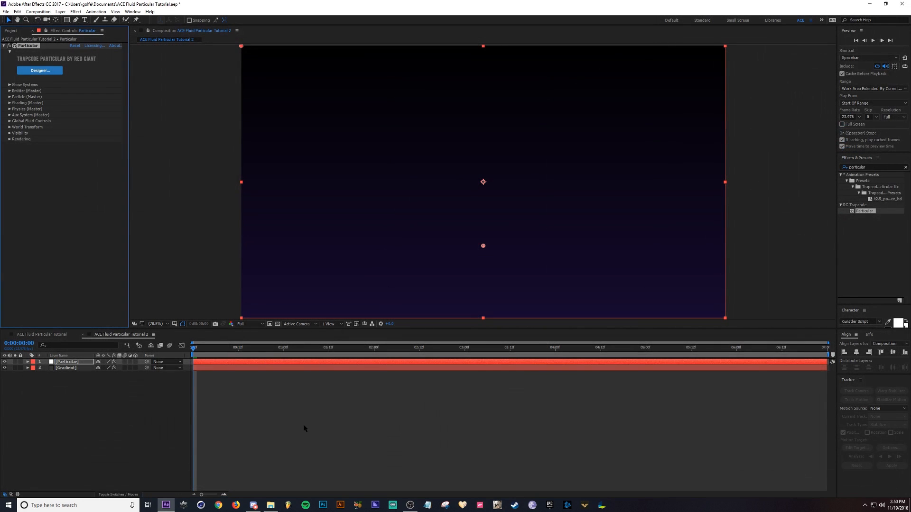
key("space")
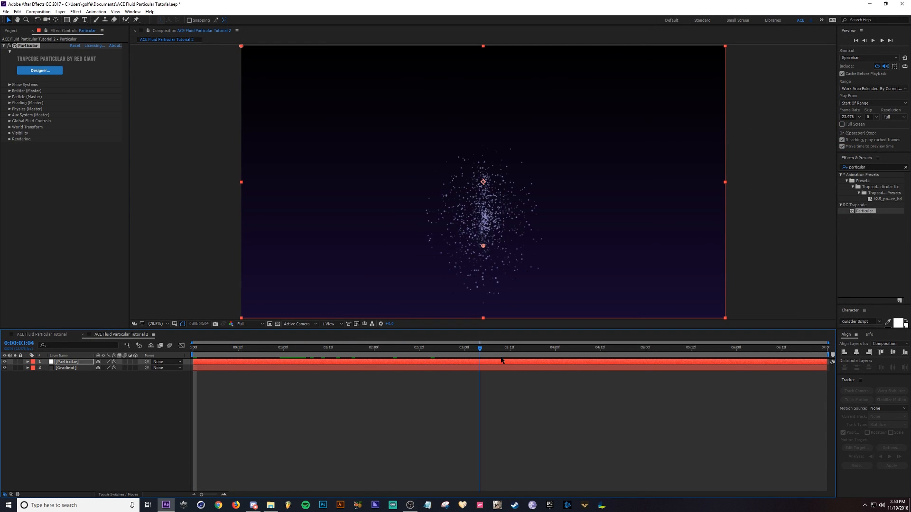
left_click(57, 377)
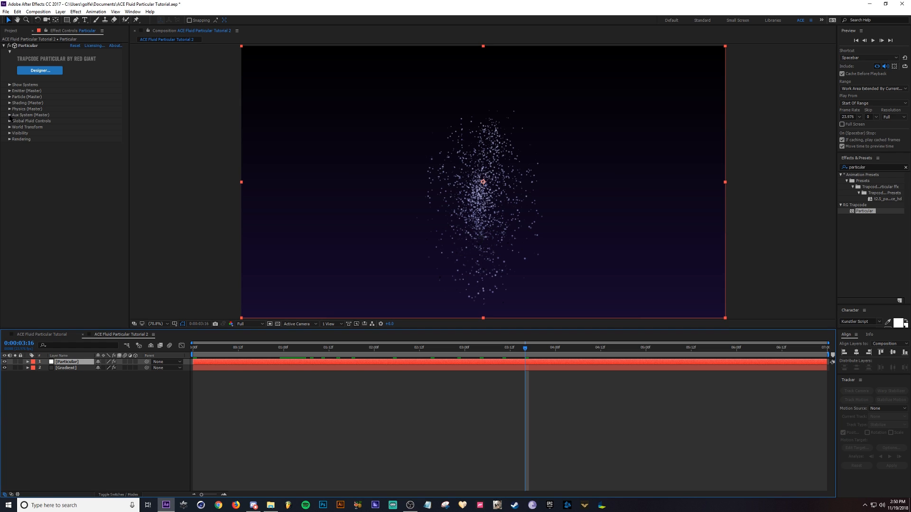
Check the Fluid settings in the Particular effect's Physics (Master) group and the particles at 0:00:03:13
left_click(9, 109)
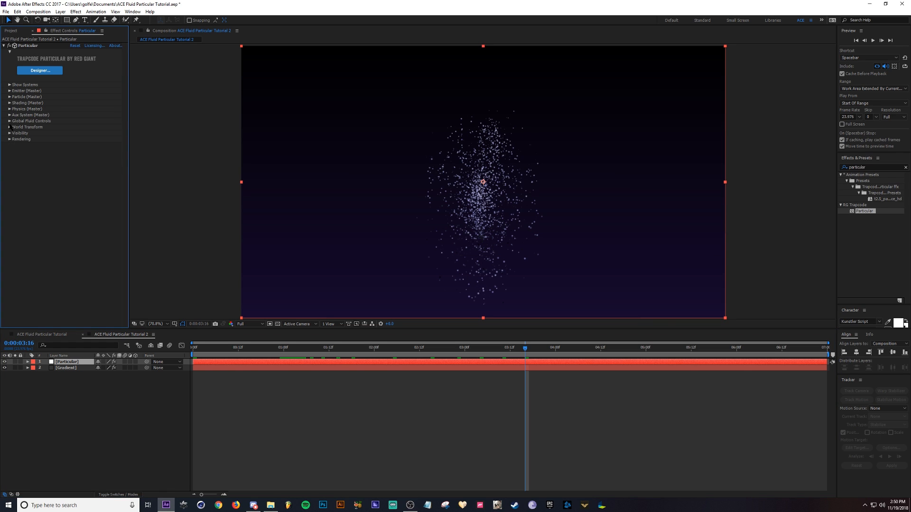
left_click(15, 133)
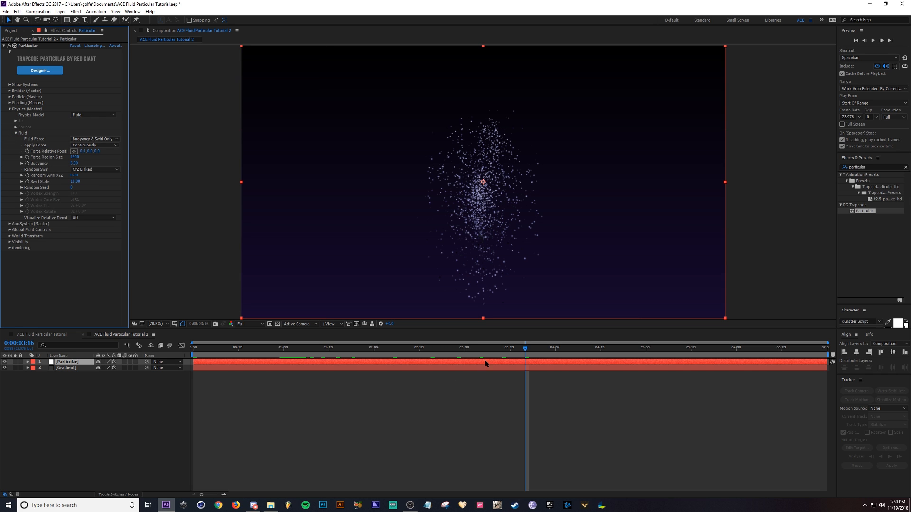
left_click(502, 349)
mouse_move(514, 351)
left_mouse_down()
mouse_move(544, 351)
mouse_move(514, 351)
left_mouse_up()
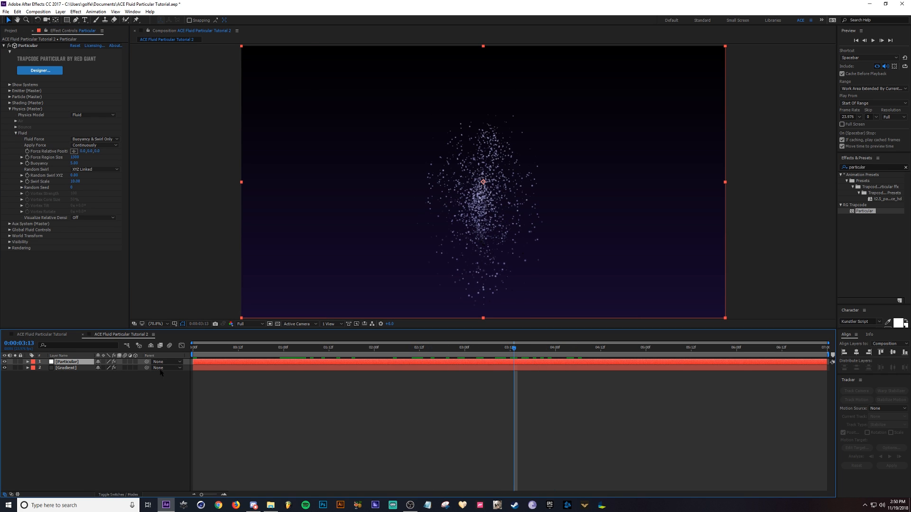
left_click(4, 47)
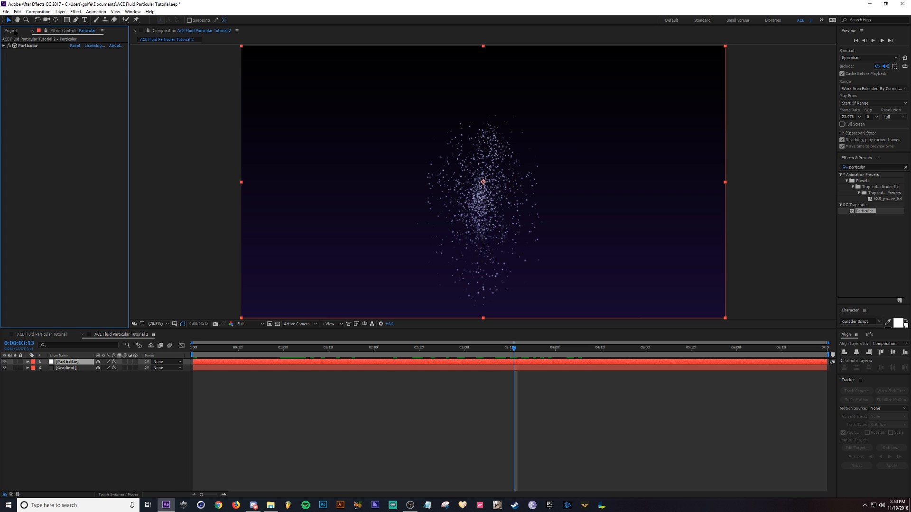
Add the Particular solid again as the topmost layer with a fresh Particular effect, hiding the original Particular layer
left_click(14, 31)
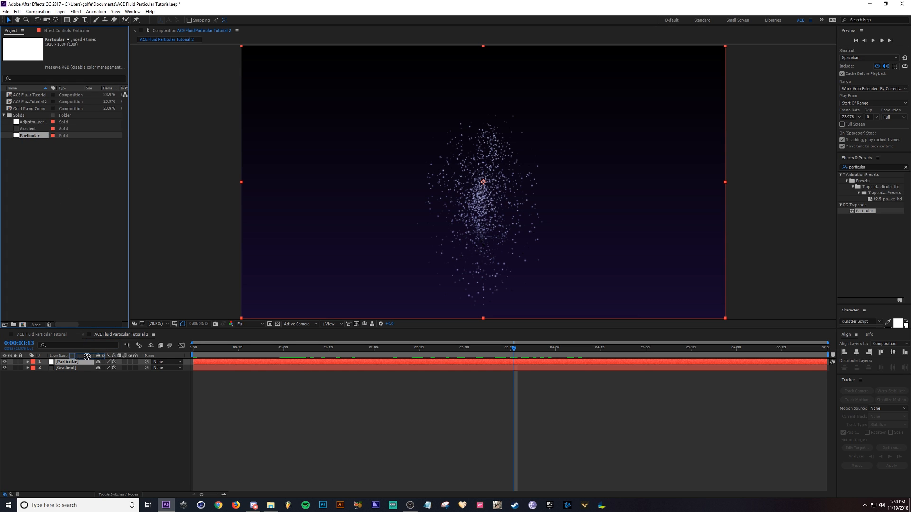
left_click_drag(86, 356, 83, 359)
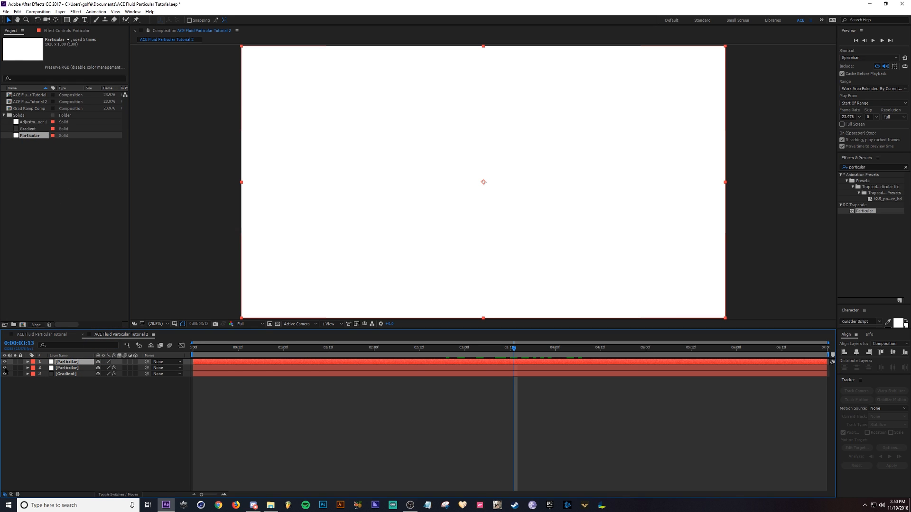
left_click(5, 368)
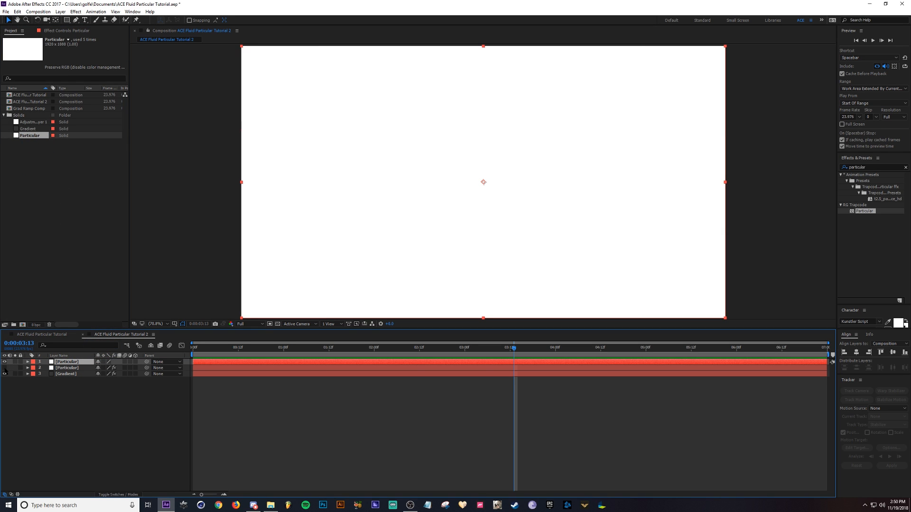
double_click(865, 211)
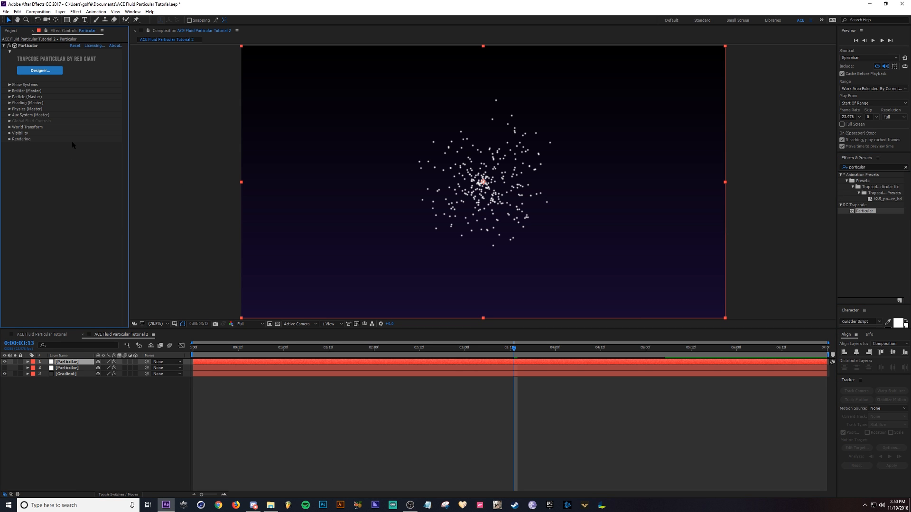
Open the new Particular layer in the Designer, preview its default particles and maximize the Designer window
left_click(39, 71)
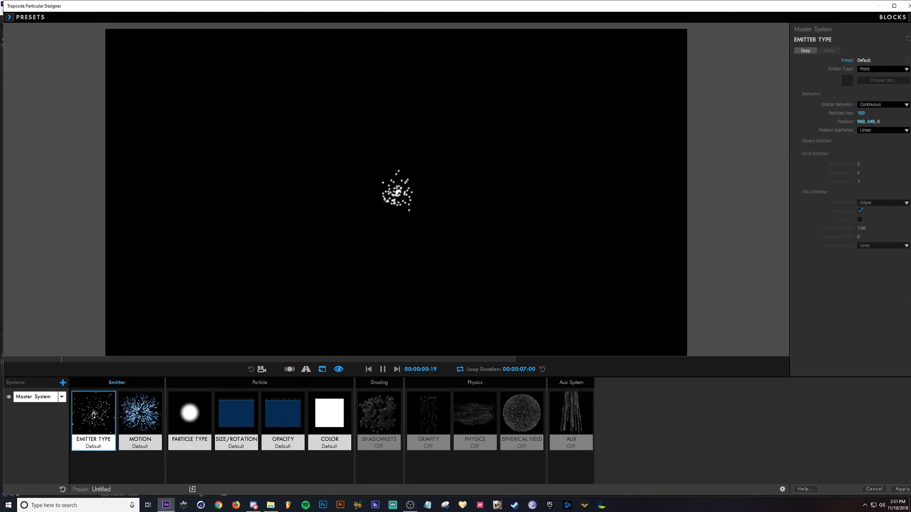
left_click(383, 370)
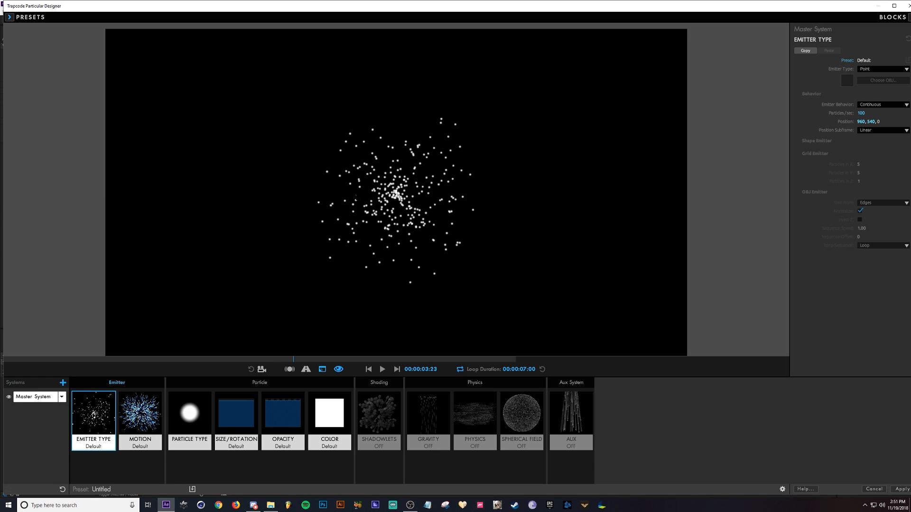
left_click(381, 369)
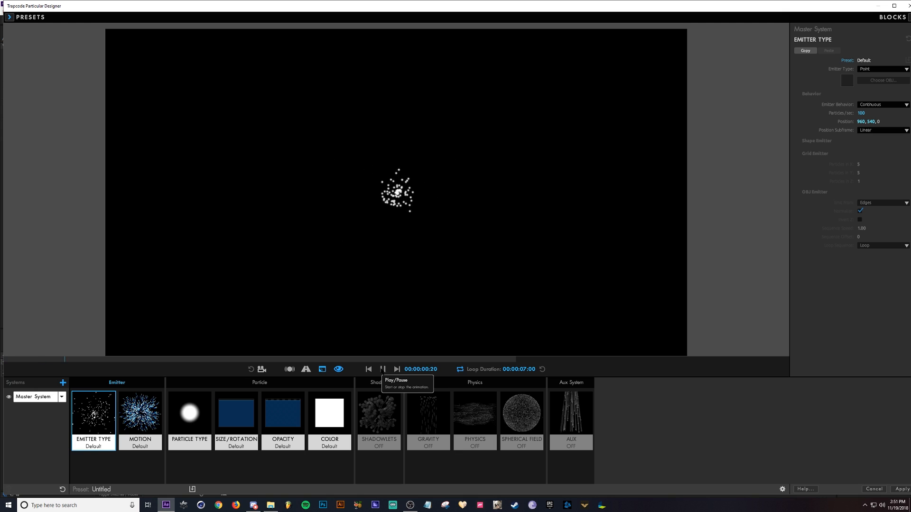
left_click(383, 370)
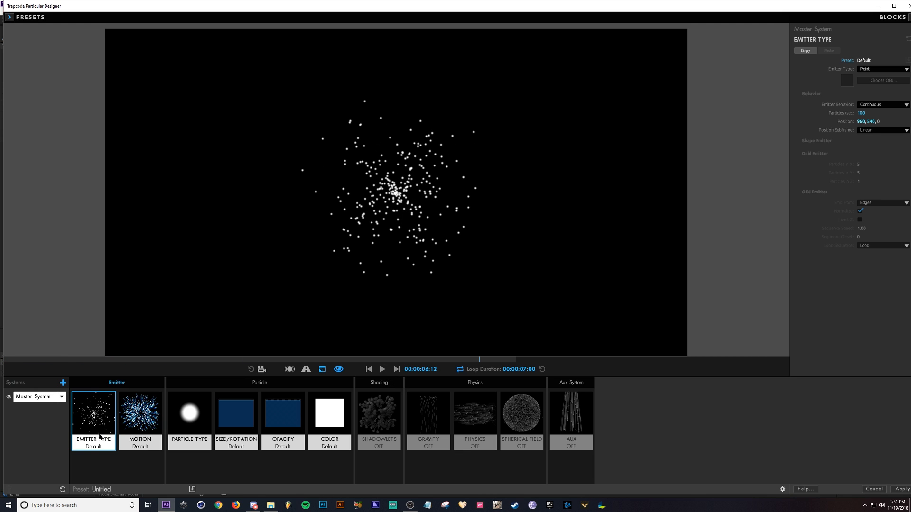
double_click(504, 6)
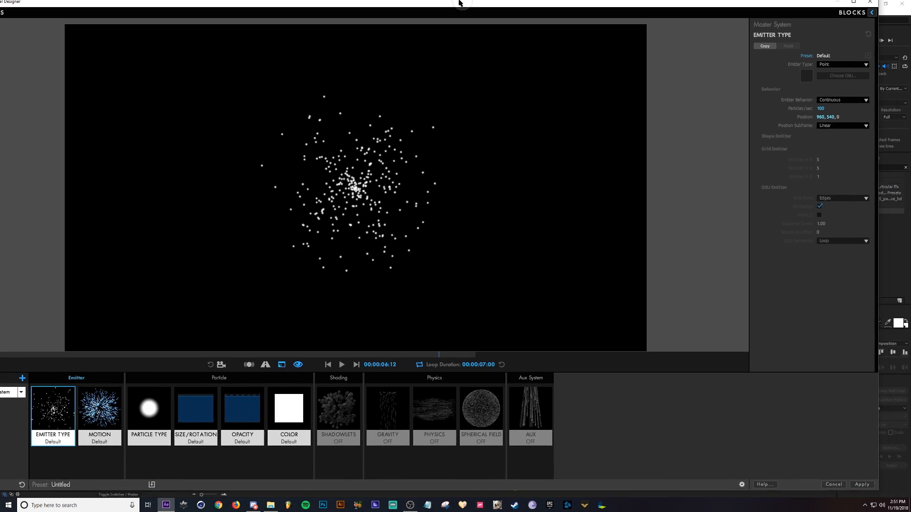
Change the Master System's emitter type to Box and set its X position to 102
left_click(870, 66)
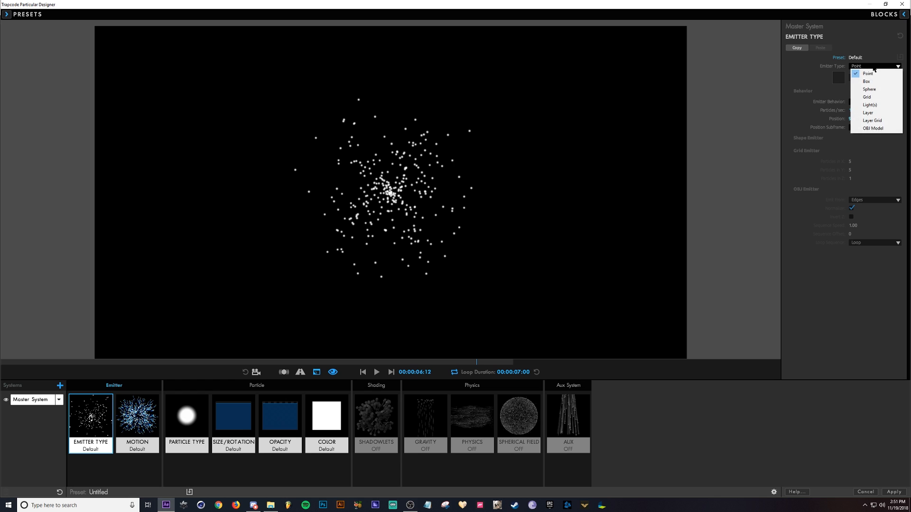
left_click(871, 79)
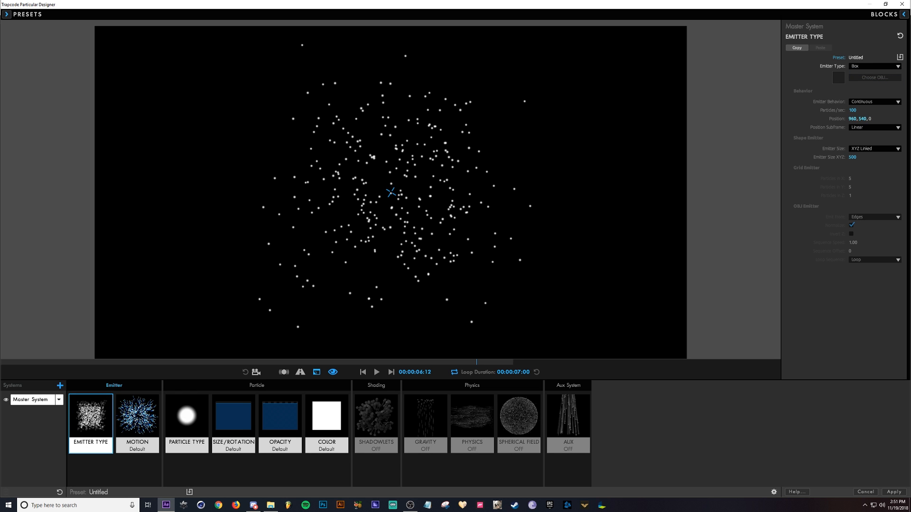
left_click_drag(853, 118, 771, 119)
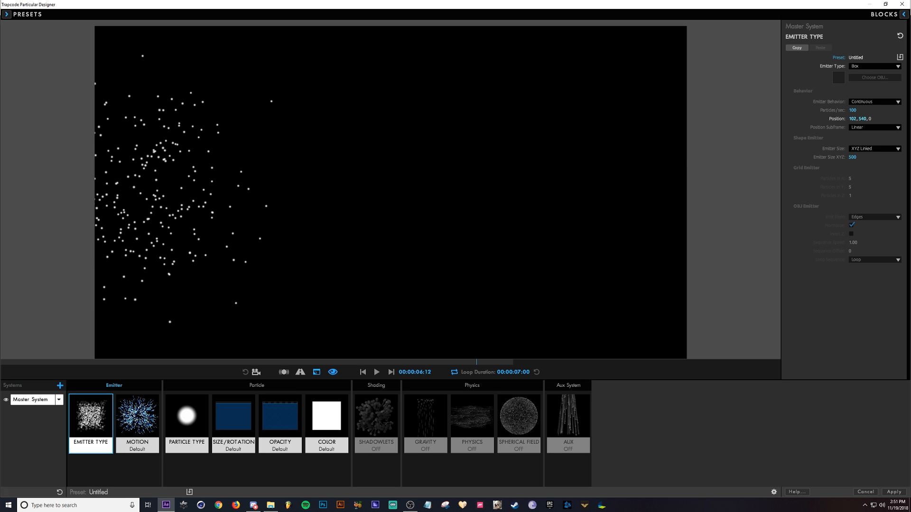
Switch the emitter size to XYZ Individual and set it to 213 in X, 270 in Y and 100 in Z
left_click(869, 149)
left_click(883, 165)
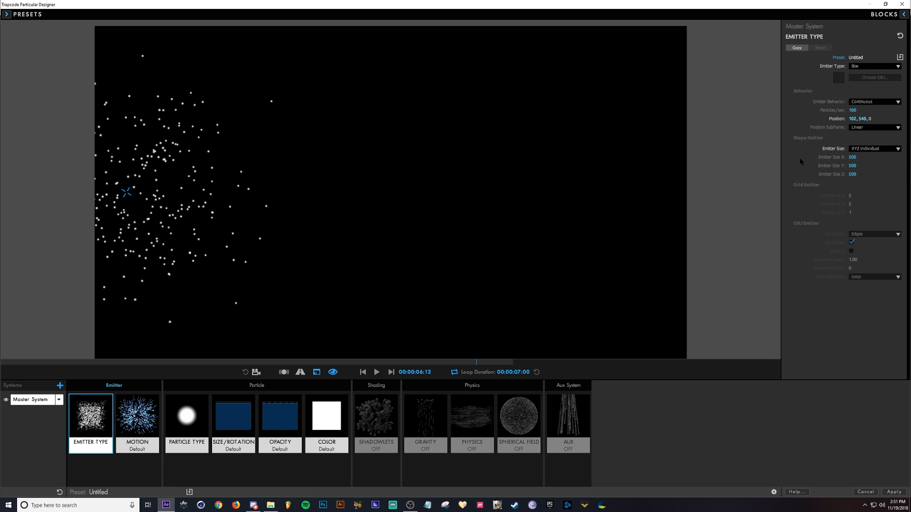
mouse_move(854, 165)
left_mouse_down()
mouse_move(879, 170)
mouse_move(853, 171)
left_mouse_up()
left_click(850, 174)
type("1")
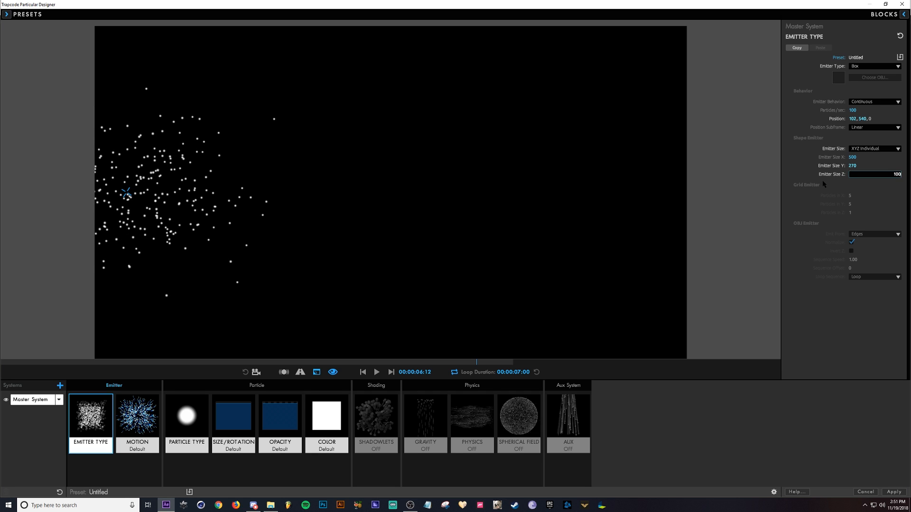
key("Return")
left_click_drag(852, 157, 798, 157)
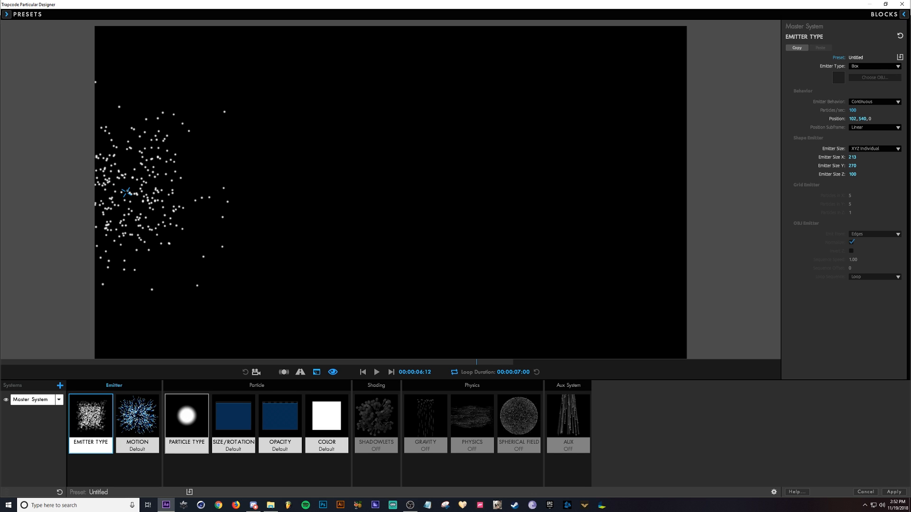
Set the particle Size to 2 and the Size Random to 100%
left_click(233, 418)
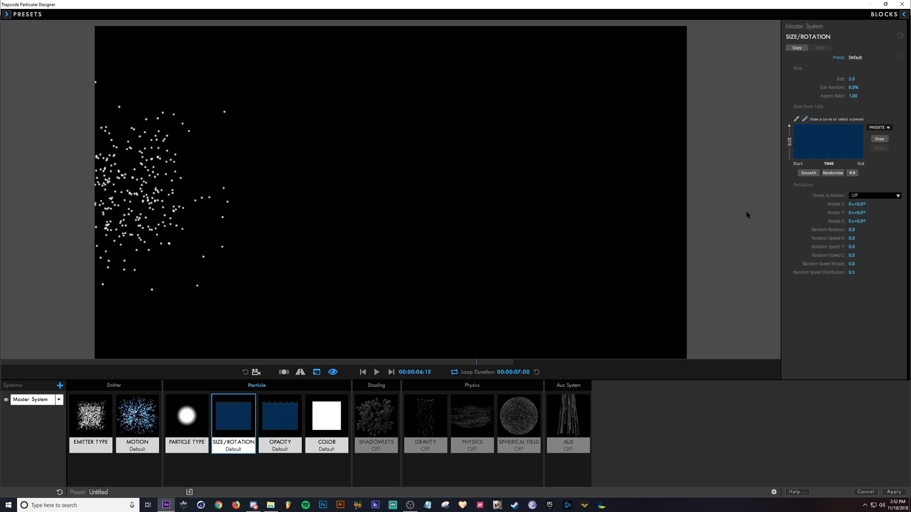
left_click(852, 79)
type("2")
key("Return")
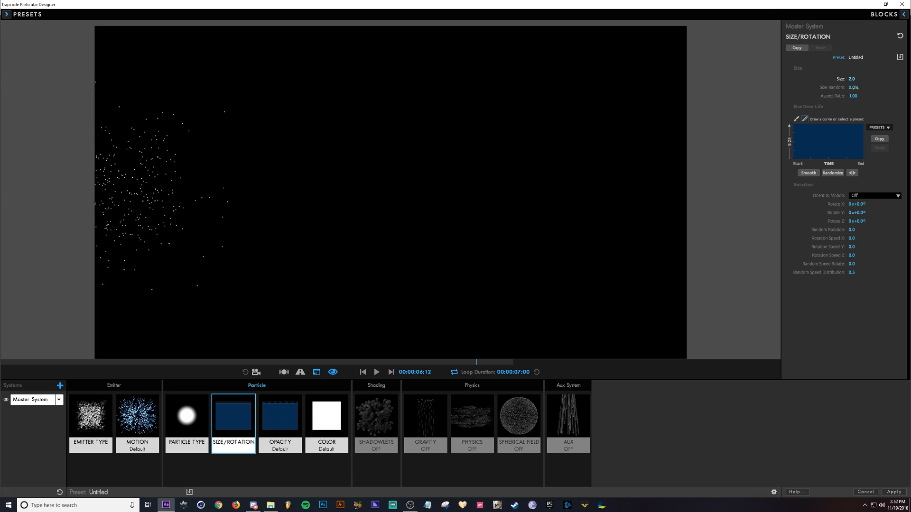
left_click_drag(853, 87, 902, 88)
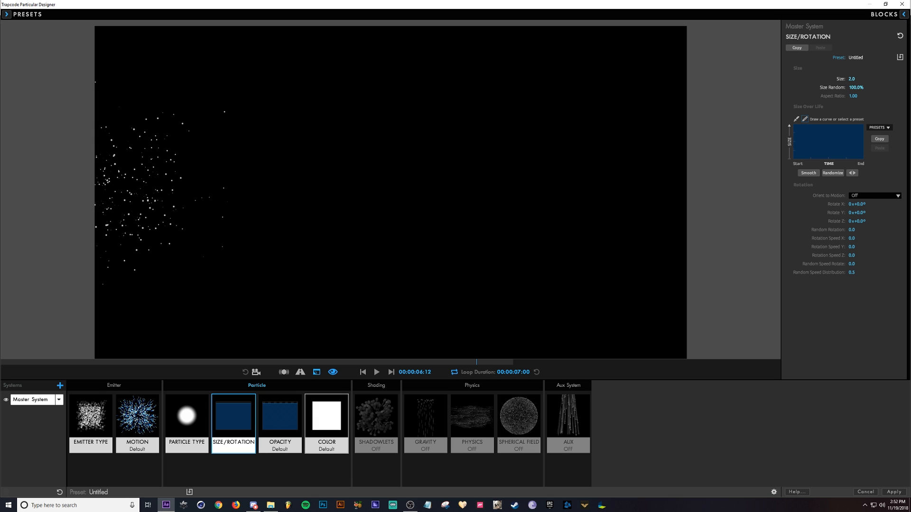
Color the particles Over Life with the white-to-cyan-to-blue gradient preset
left_click(326, 417)
left_click(876, 79)
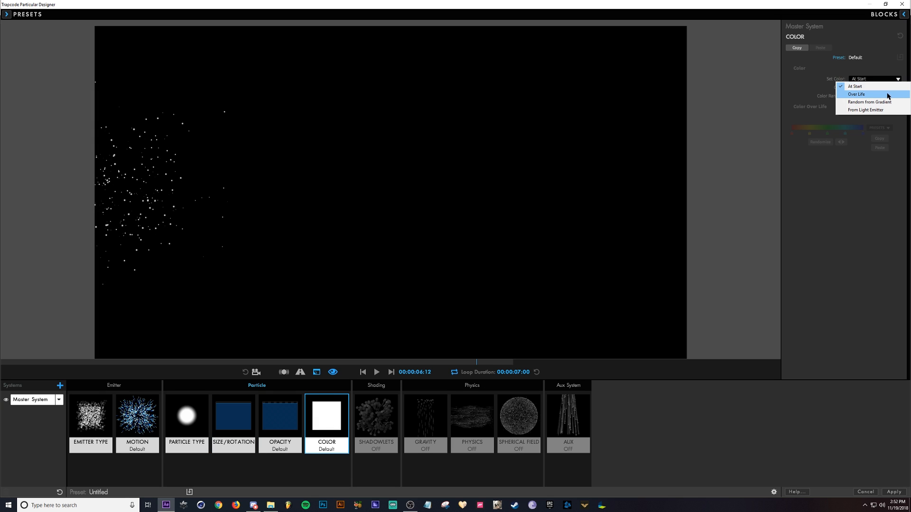
left_click(870, 95)
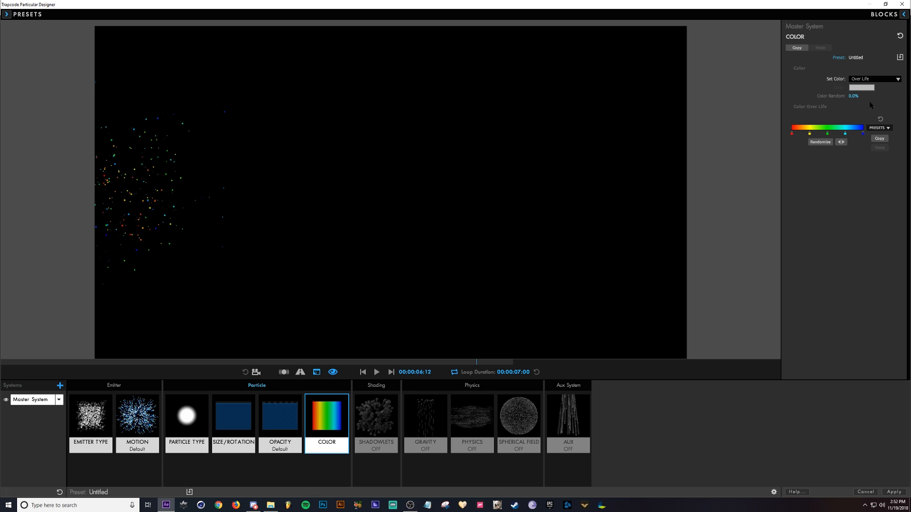
left_click(882, 128)
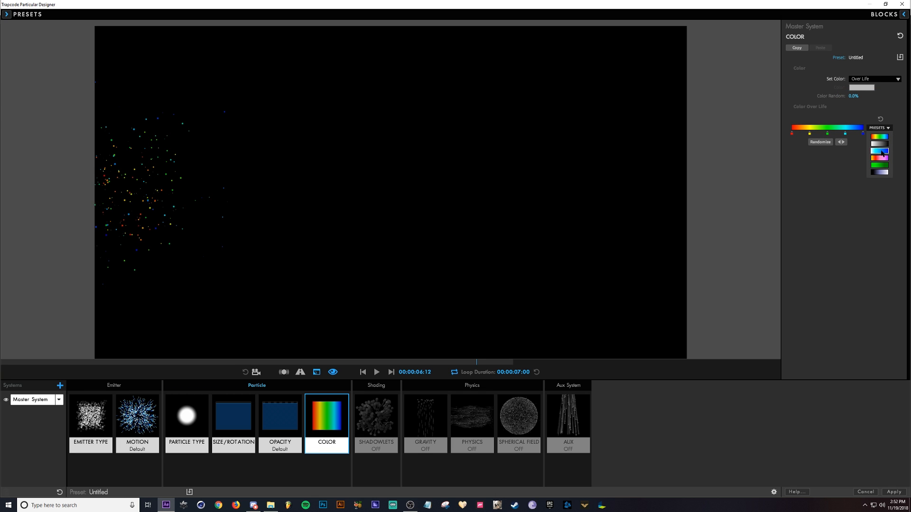
left_click(879, 151)
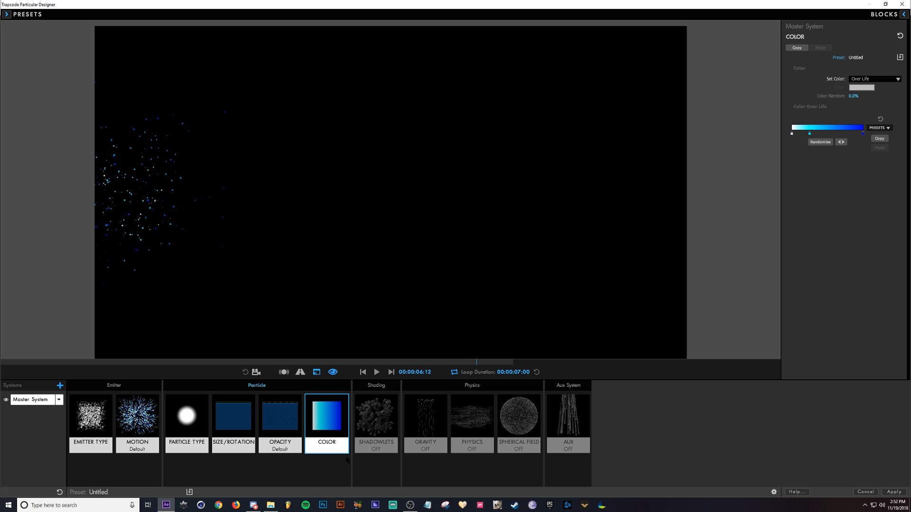
Switch the Physics Model to Fluid and choose Vortex Ring as the Fluid Force
left_click(472, 420)
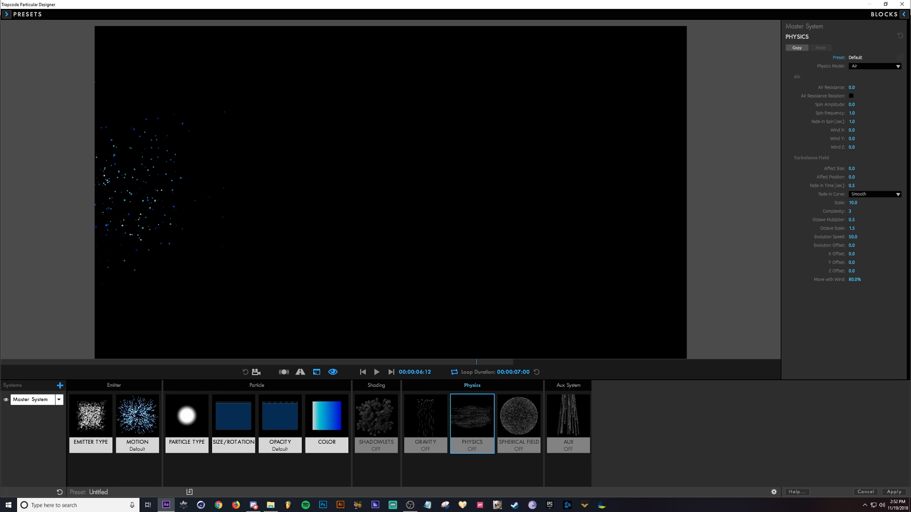
left_click(858, 67)
left_click(868, 84)
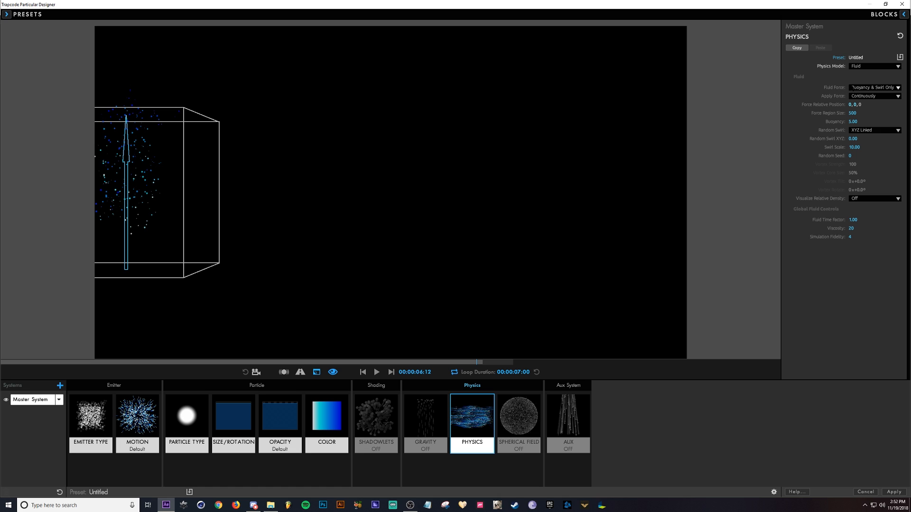
left_click(874, 87)
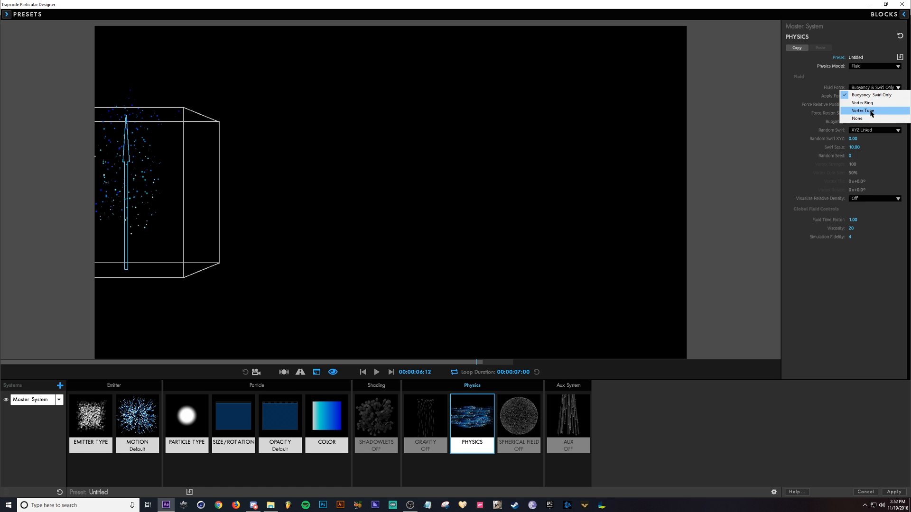
left_click(872, 103)
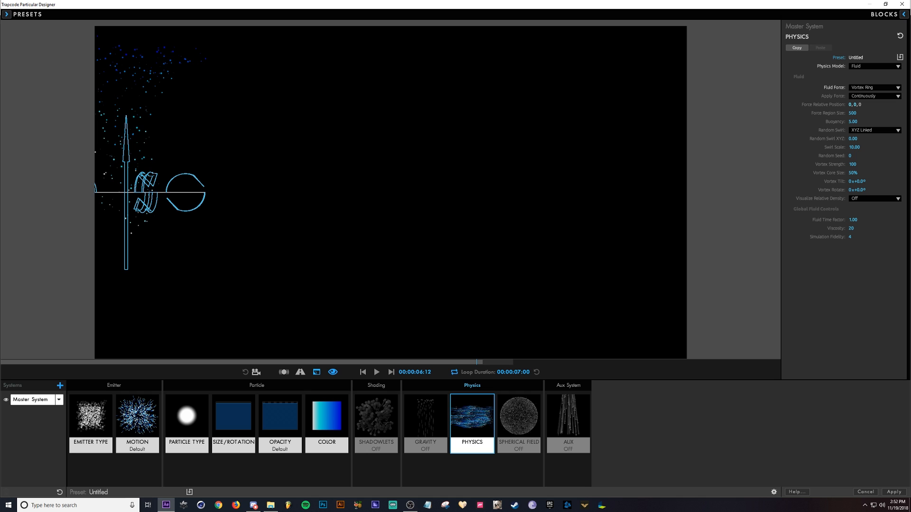
Preview the vortex ring motion and set the Vortex Tilt to 90°
key("space")
key("space")
left_click(859, 181)
type("90")
key("Return")
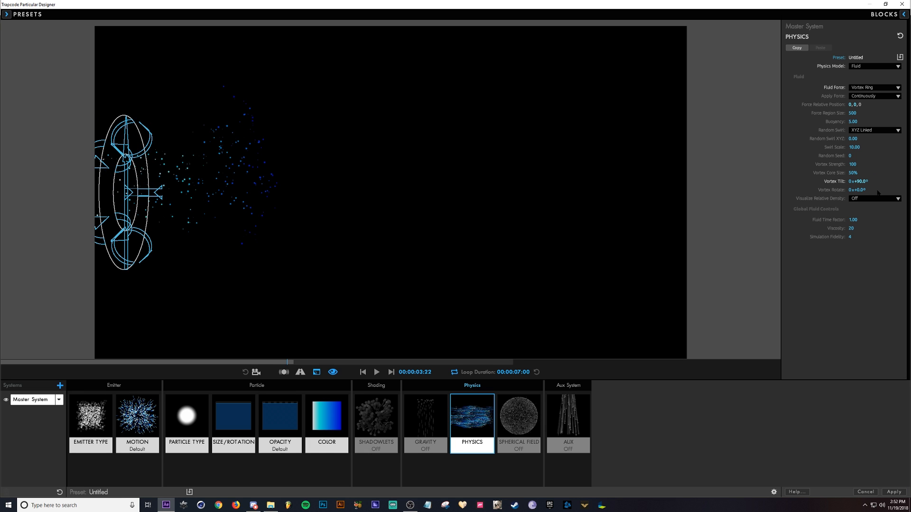
key("space")
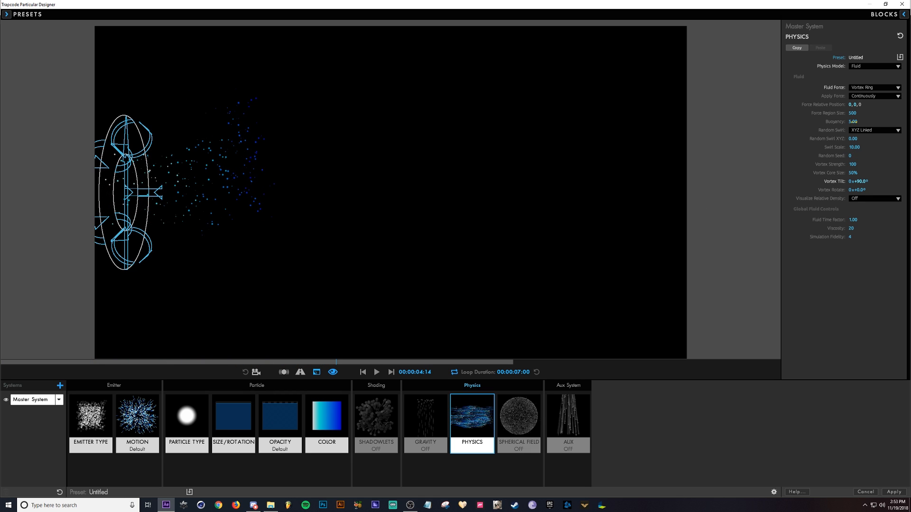
Set the fluid's Buoyancy to 0 and the Vortex Strength to 400, and play the preview
left_click(853, 122)
type("0")
key("Return")
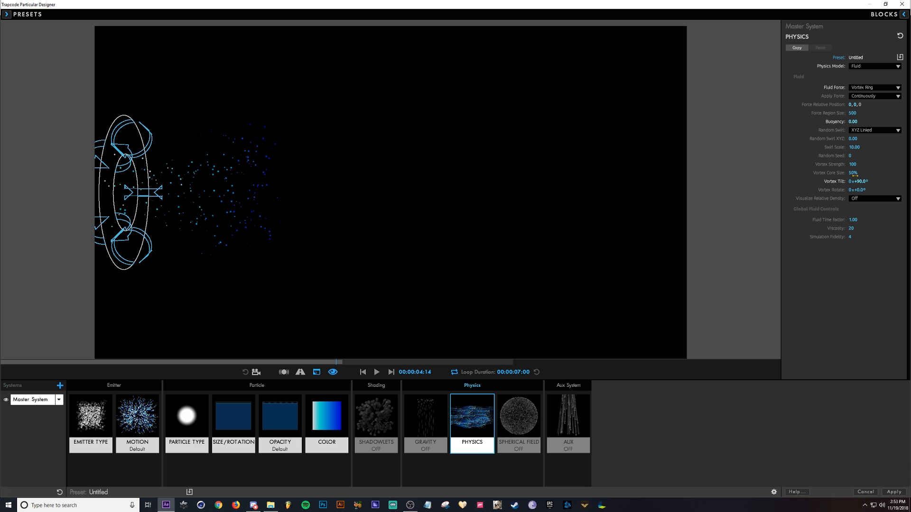
left_click(853, 165)
type("400")
key("Return")
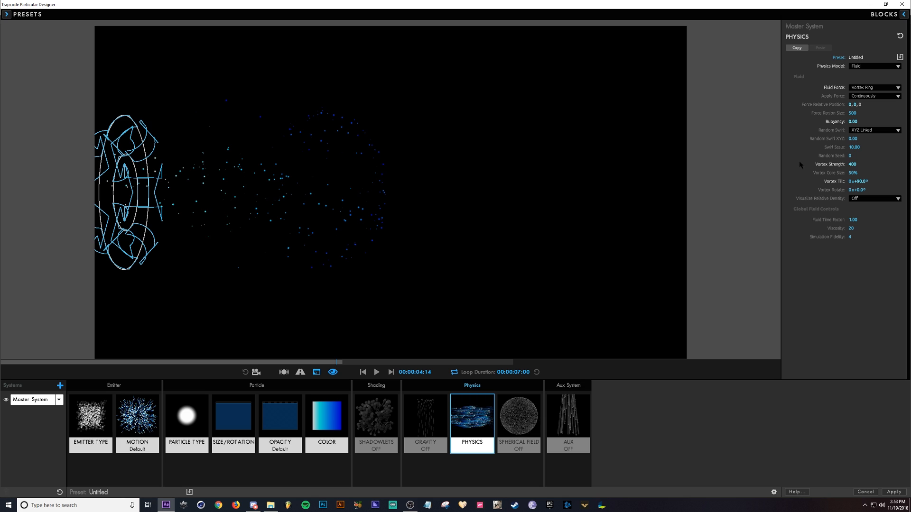
key("space")
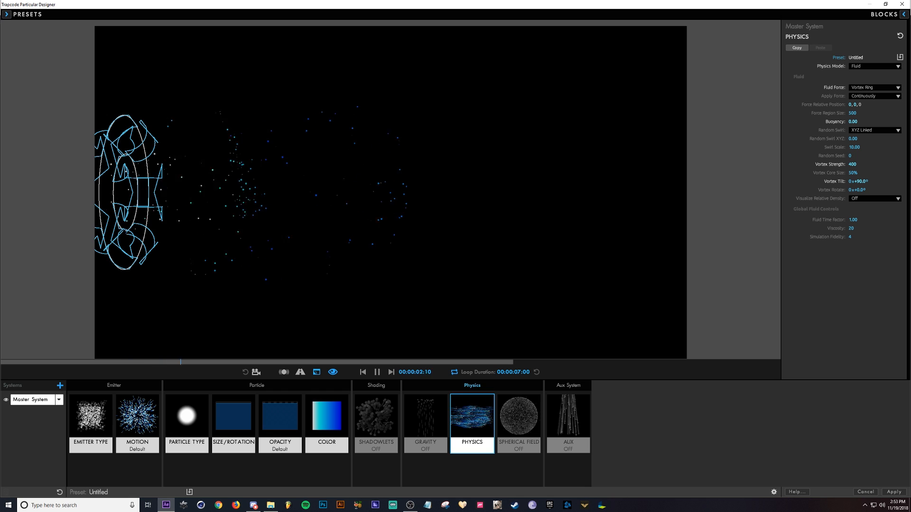
key("space")
Set the Force Region Size to 800 and preview the particle motion
left_click(852, 113)
type("800")
key("Return")
key("space")
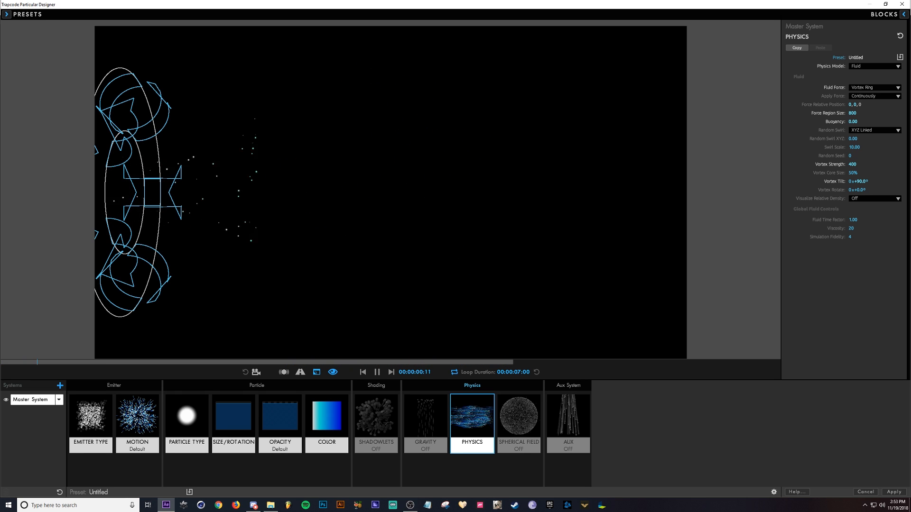
key("space")
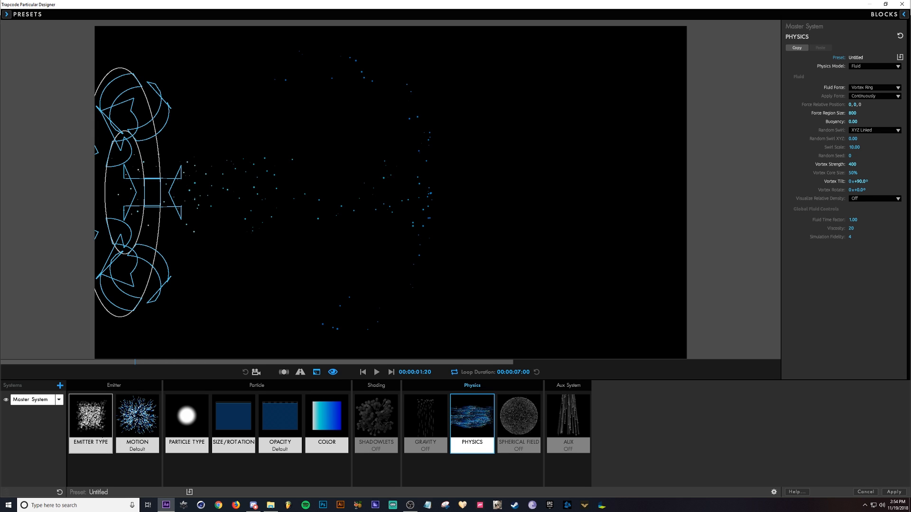
Duplicate the Master System to create a second particle system
left_click(59, 405)
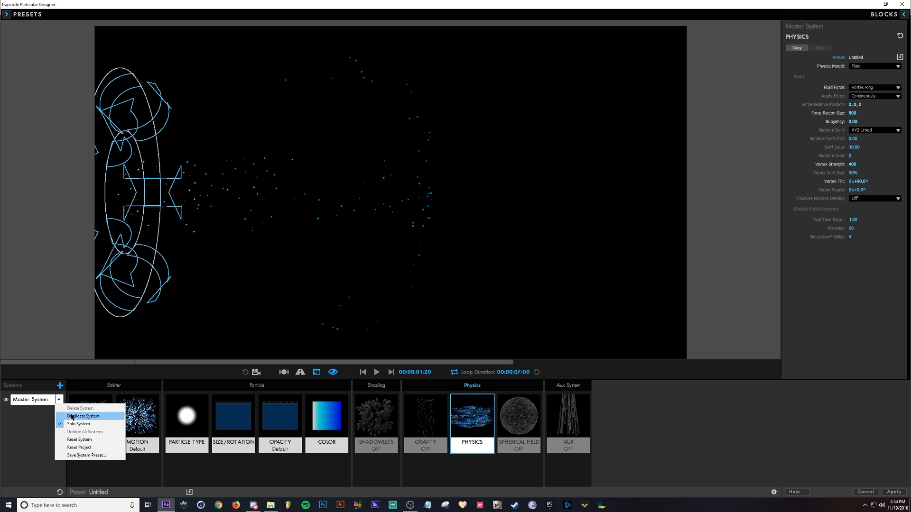
left_click(71, 416)
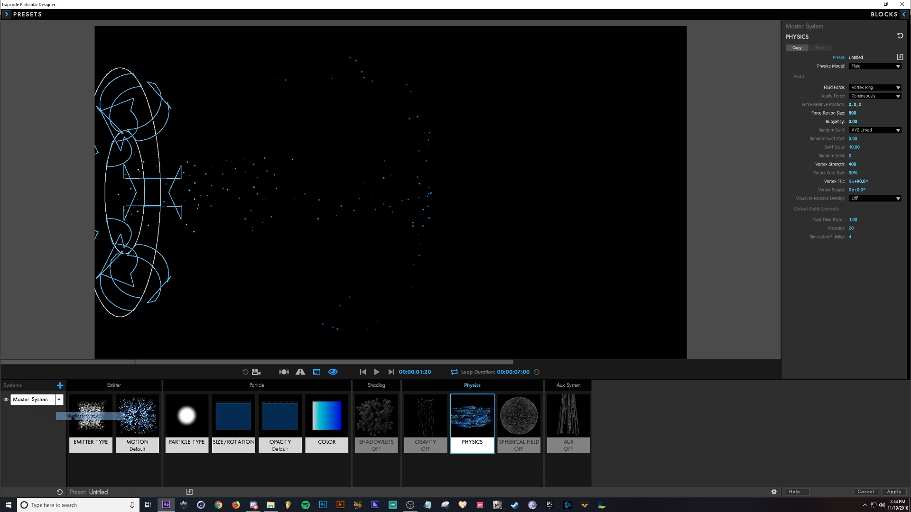
left_click(36, 402)
left_click(5, 401)
left_click(60, 402)
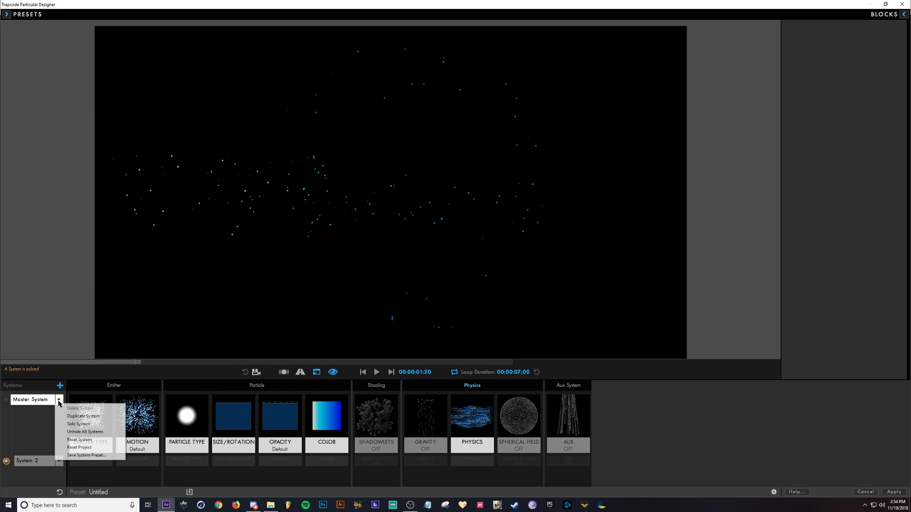
left_click(39, 422)
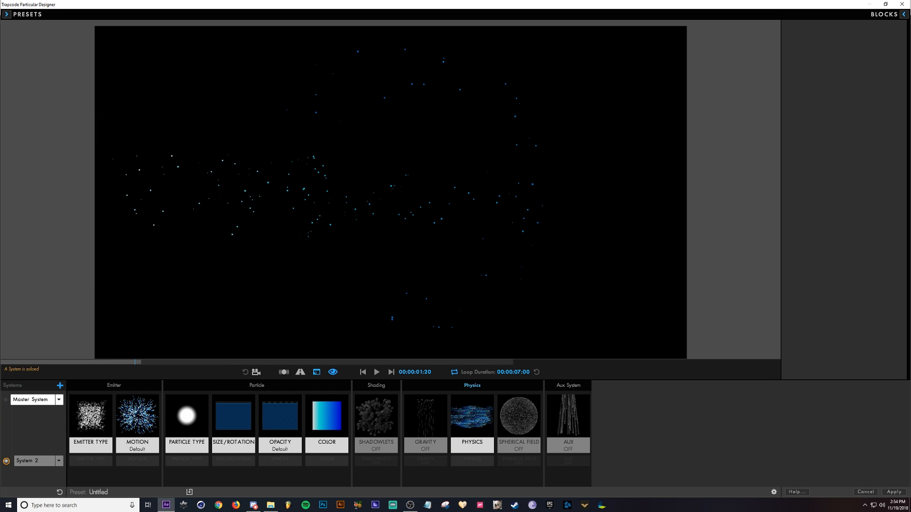
Set System 2's emitter Relative Position to 1555, 0, 0
left_click(35, 461)
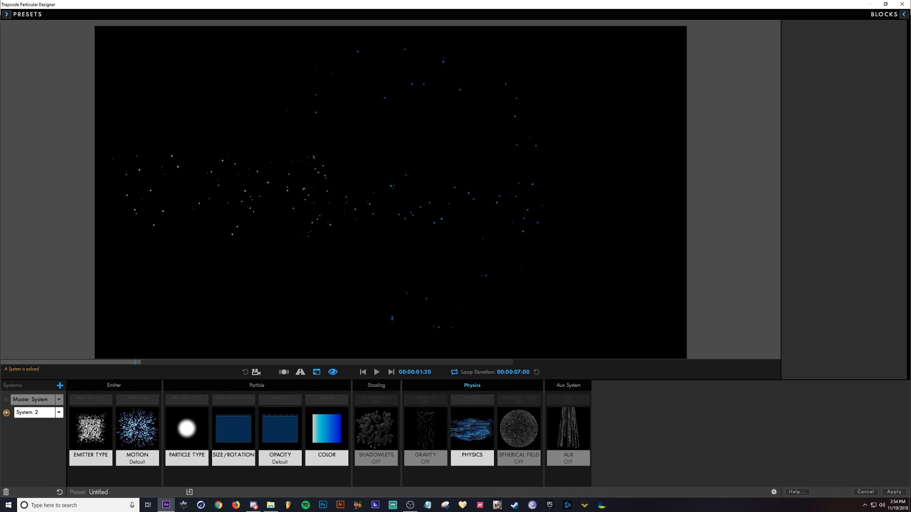
left_click(91, 430)
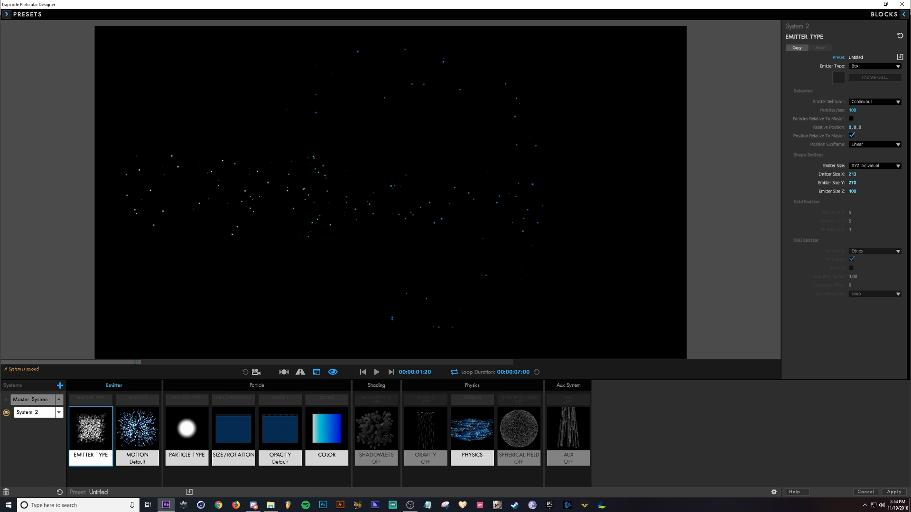
mouse_move(852, 127)
left_mouse_down()
mouse_move(906, 127)
mouse_move(861, 127)
mouse_move(873, 127)
left_mouse_up()
Set System 2's Vortex Tilt to -90° and turn off its solo to show both systems
left_click(473, 429)
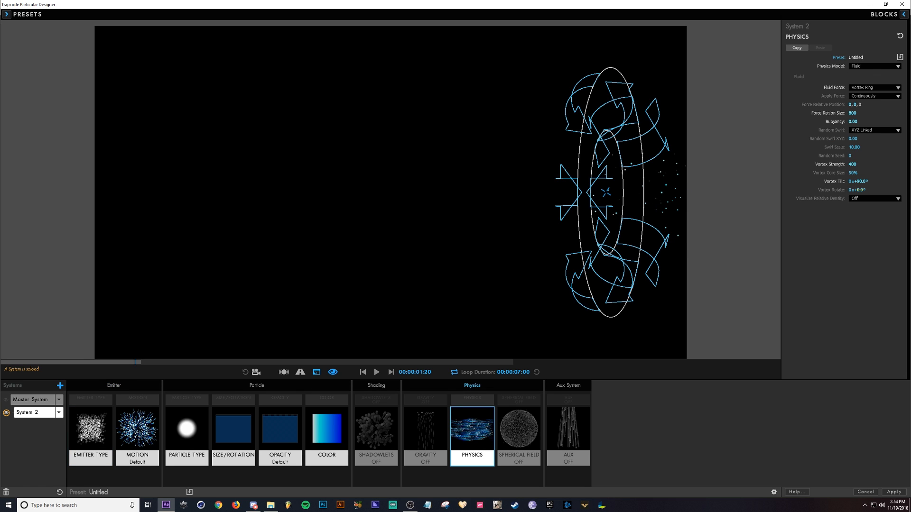
left_click(860, 181)
type("-90")
key("Return")
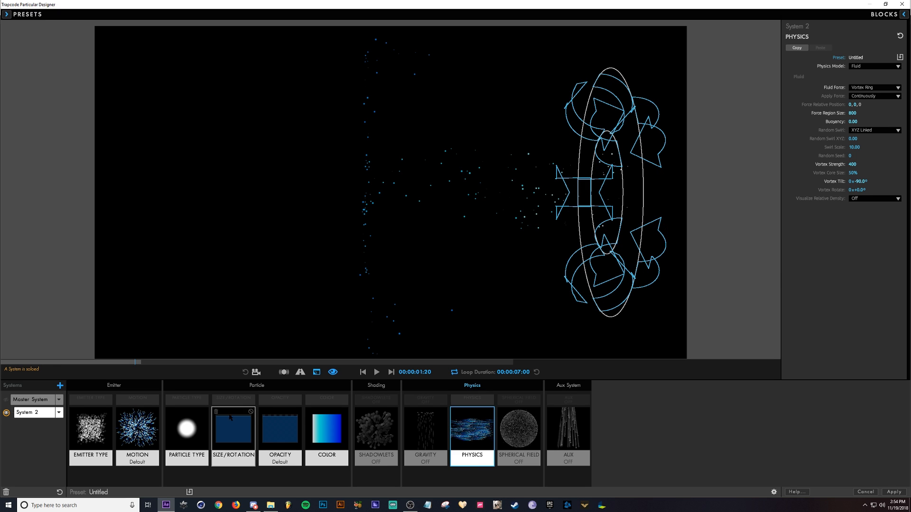
left_click(6, 412)
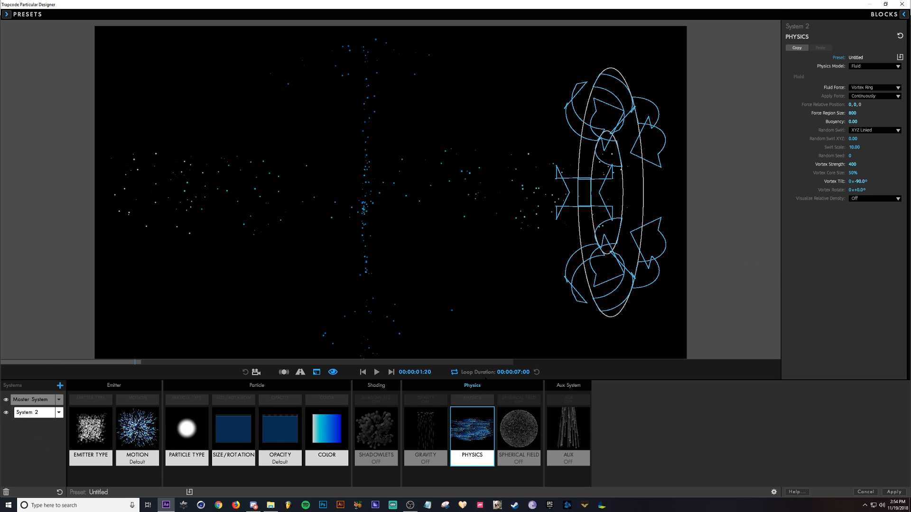
Recolor System 2's color-over-life gradient with an orange middle stop and a red end stop, and preview the collision
left_click(337, 435)
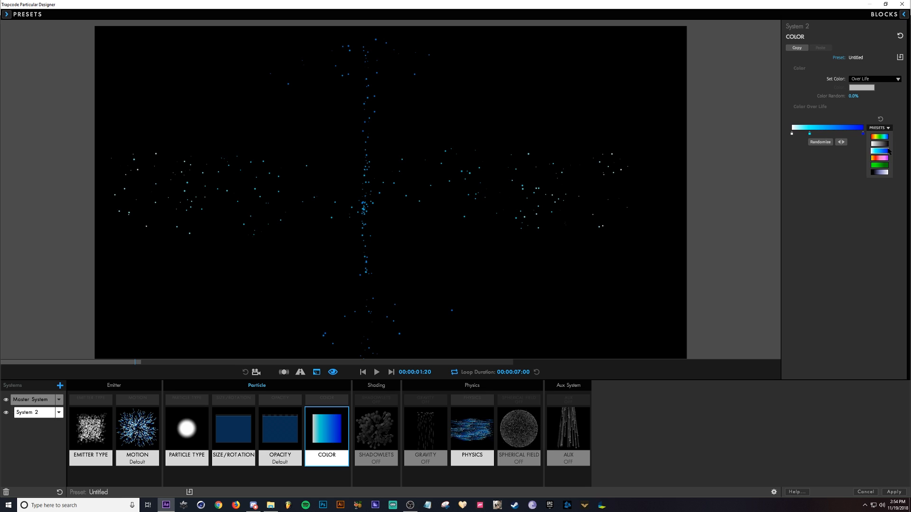
double_click(863, 134)
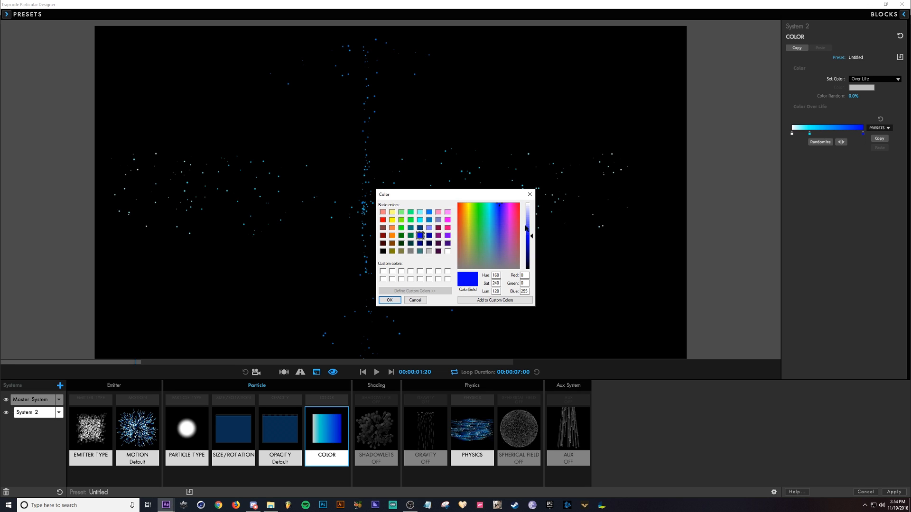
left_click(459, 204)
left_click(385, 301)
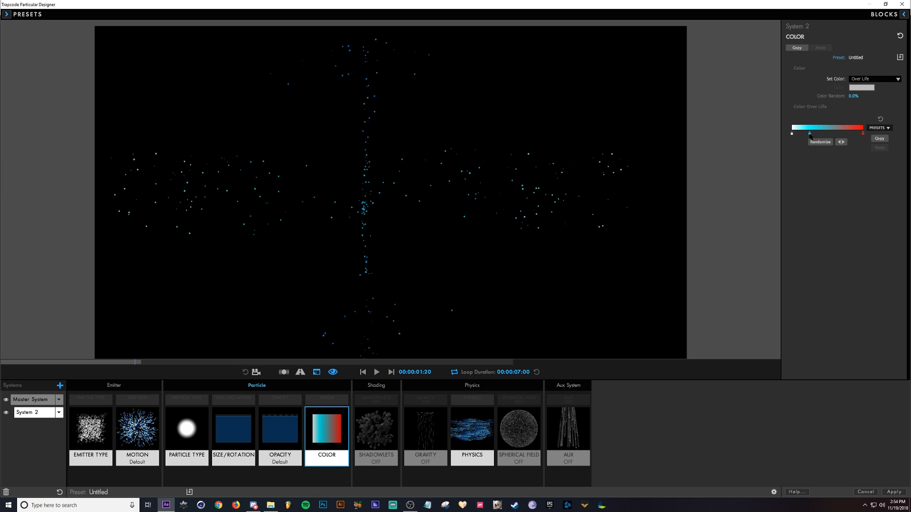
double_click(810, 134)
left_click(468, 208)
left_click(464, 207)
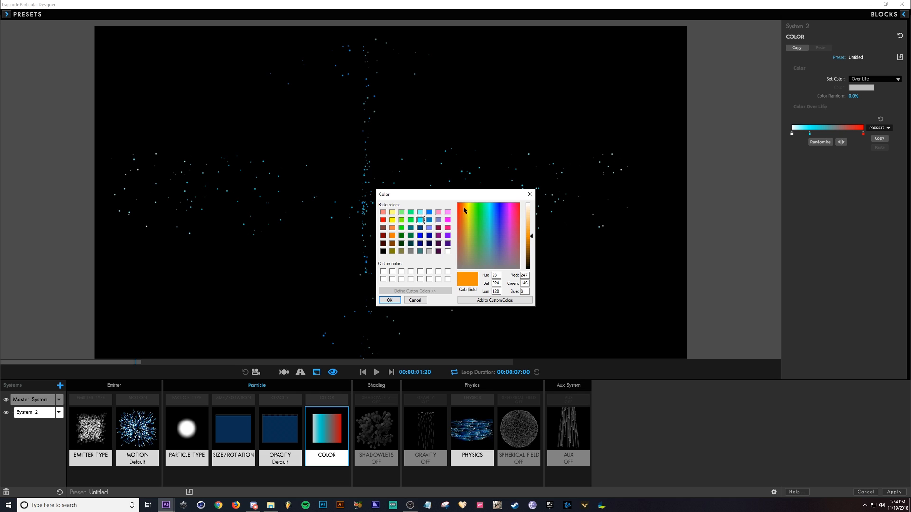
left_click(390, 300)
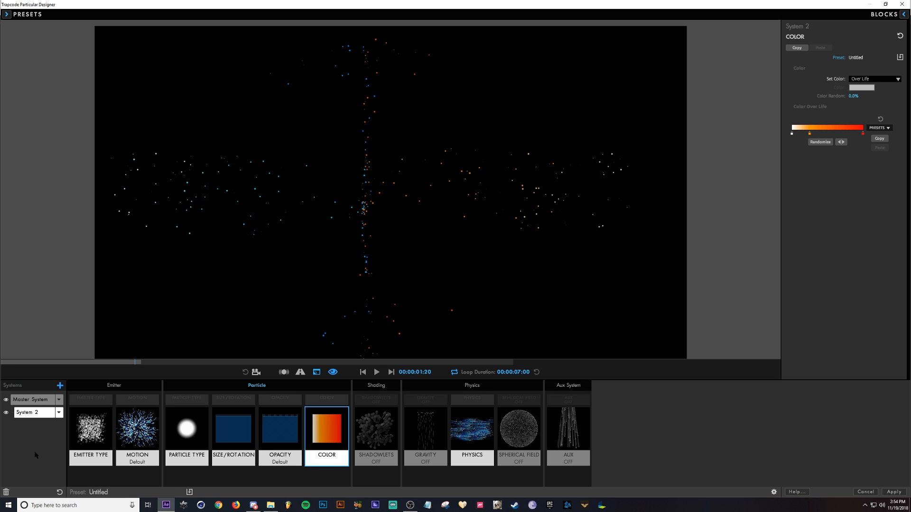
key("space")
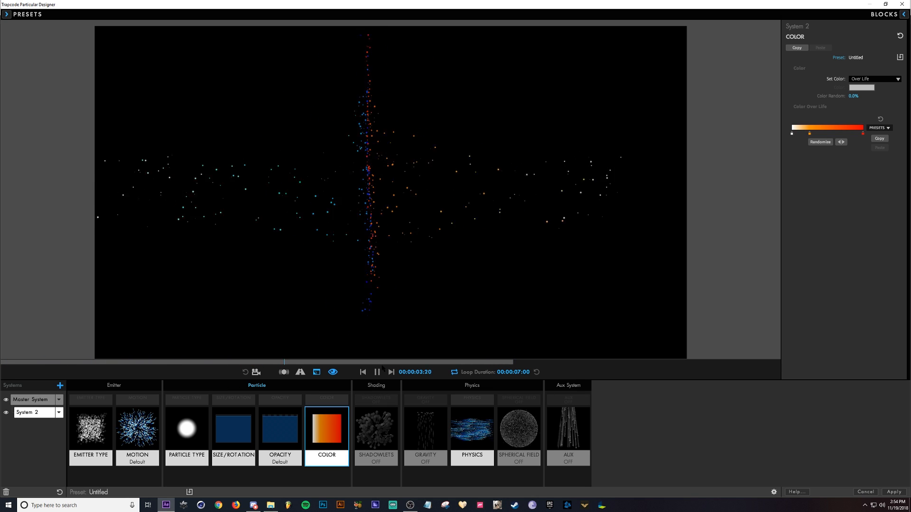
left_click(379, 375)
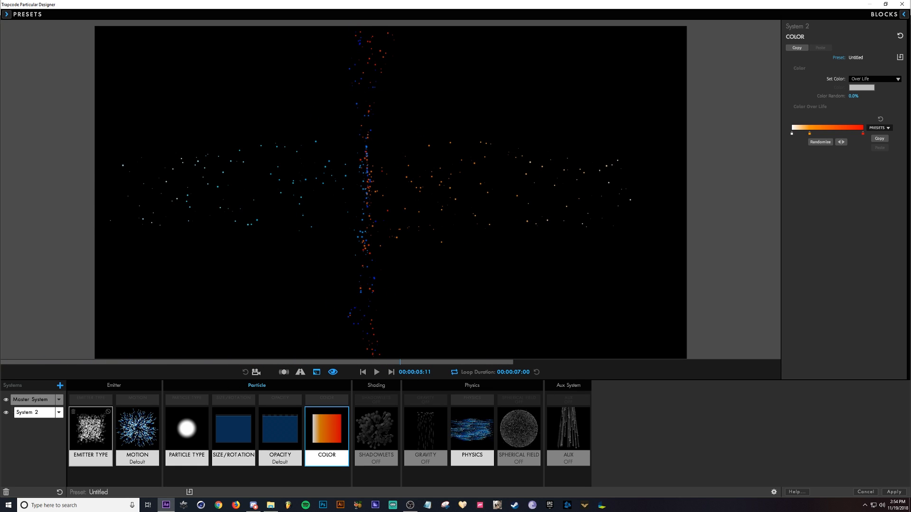
Set the fluid Vortex Strength to 300 for both System 2 and the Master System
left_click(482, 451)
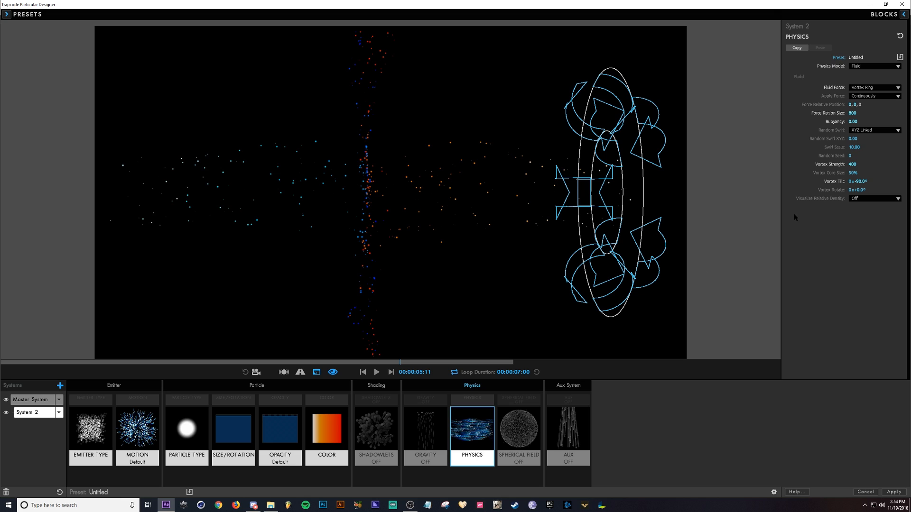
left_click(854, 166)
type("3")
left_click(31, 400)
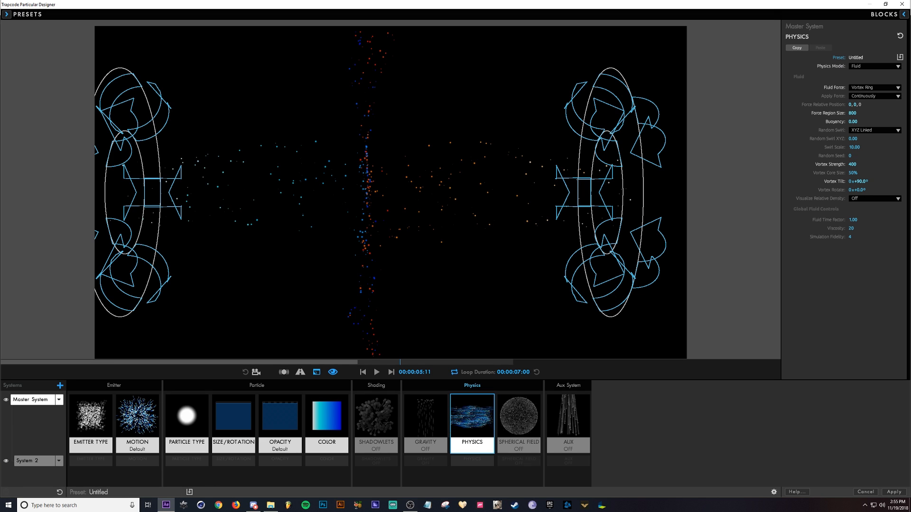
left_click(853, 165)
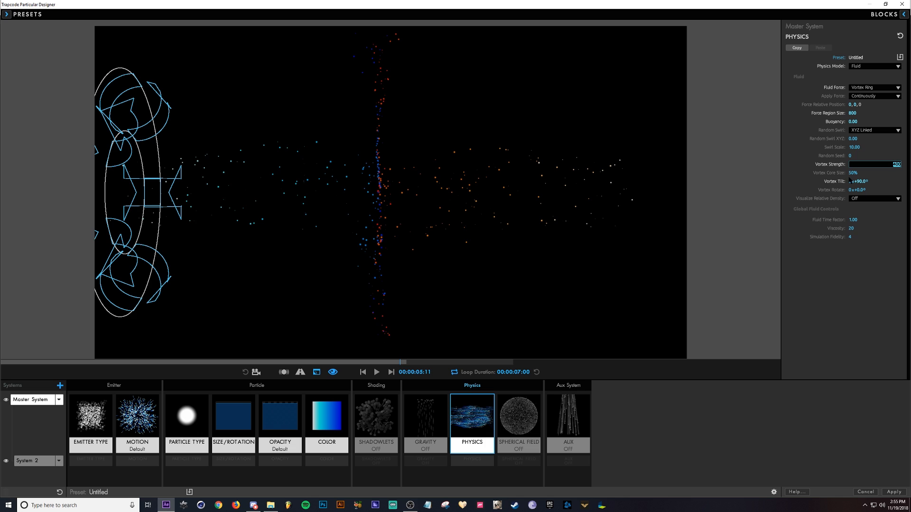
type("300")
key("Return")
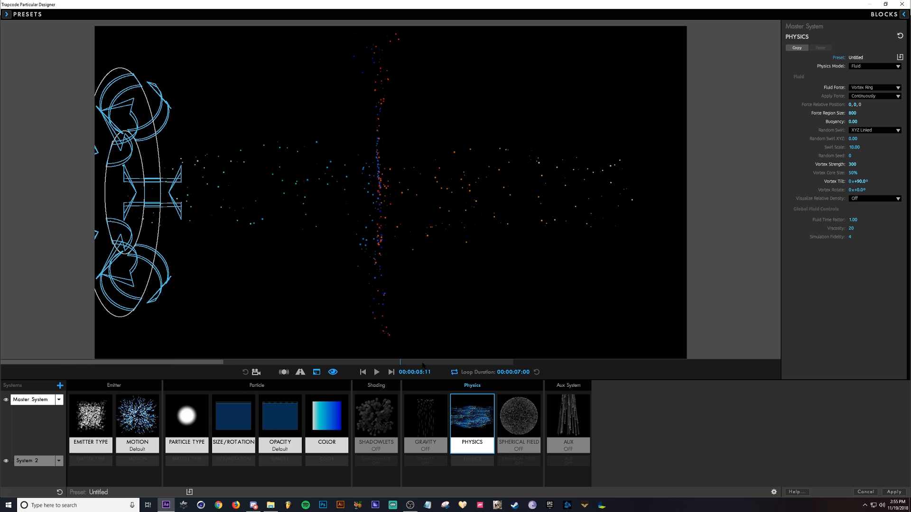
Set the Master System's Particle Feather to 0 and its particle Life to 7 seconds
left_click(193, 442)
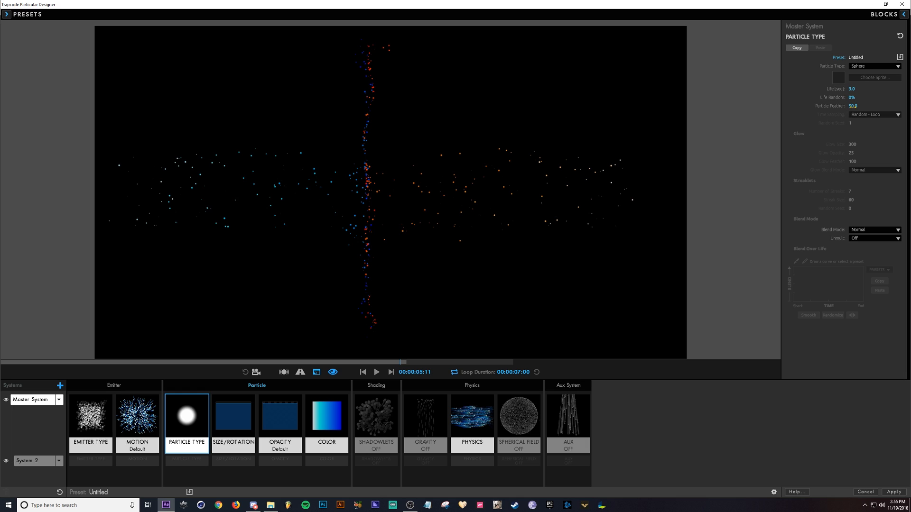
left_click_drag(854, 107, 847, 106)
left_click(853, 89)
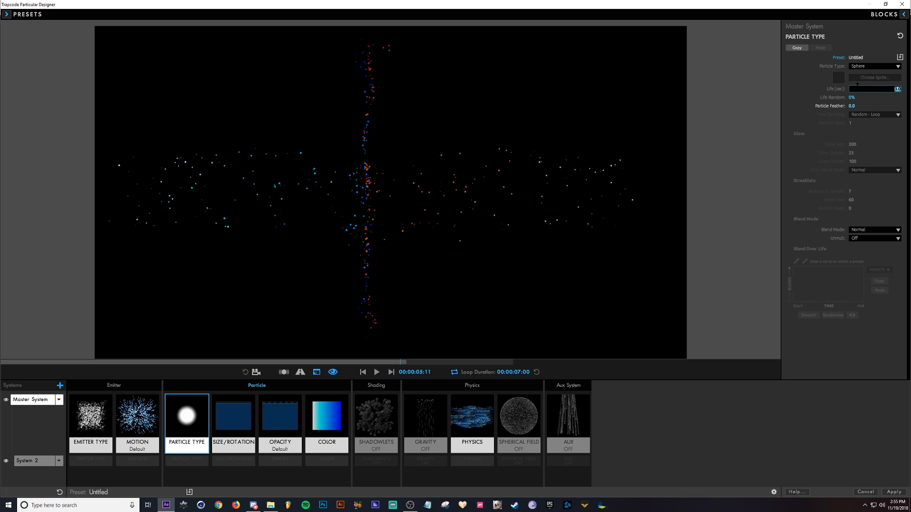
type("7")
key("Return")
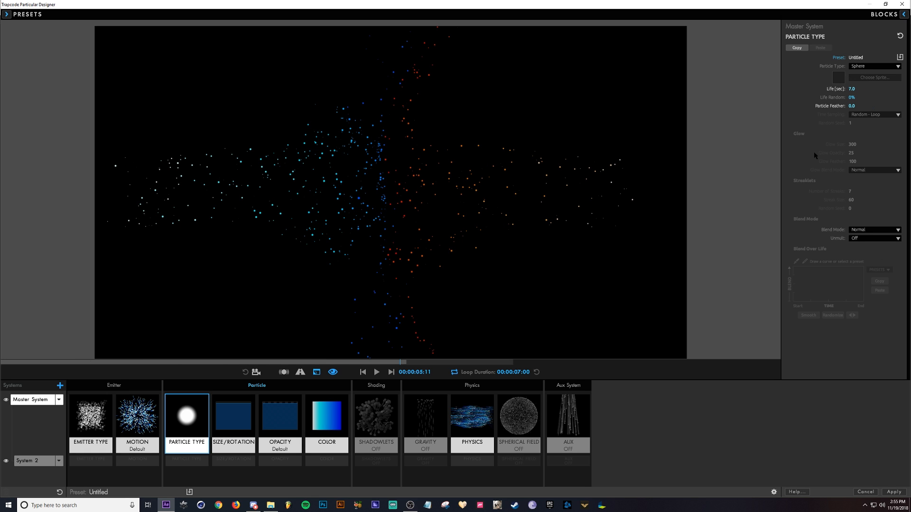
Set the Master System's particle Size to 4
left_click(233, 418)
left_click(853, 78)
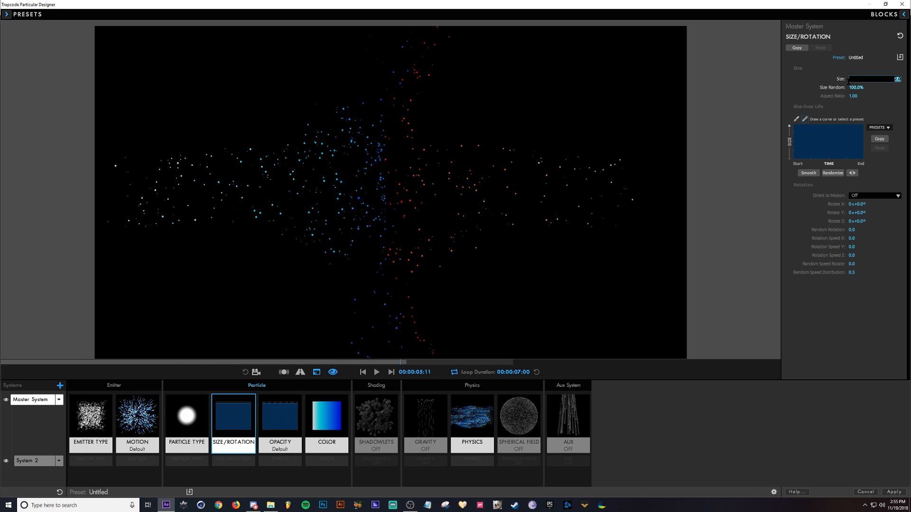
type("4")
key("Return")
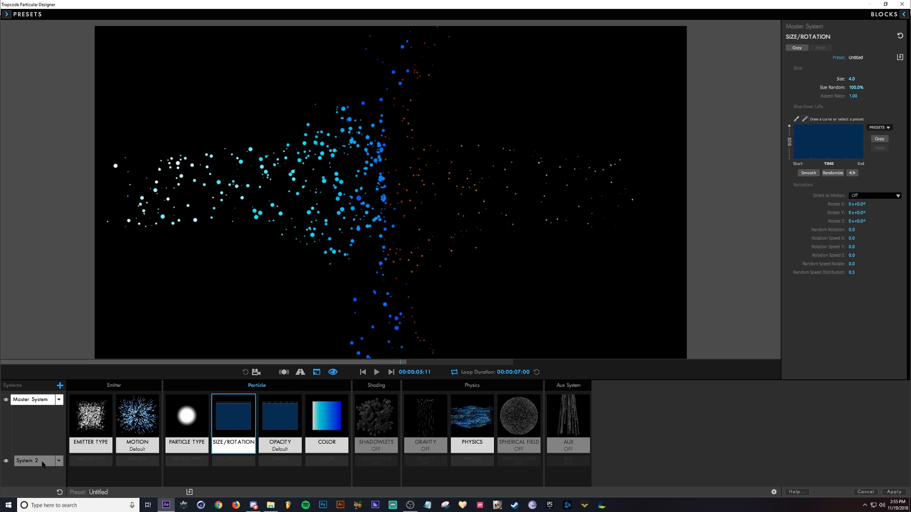
Set System 2's particle Size to 4 and its Particle Feather to 0
left_click(42, 462)
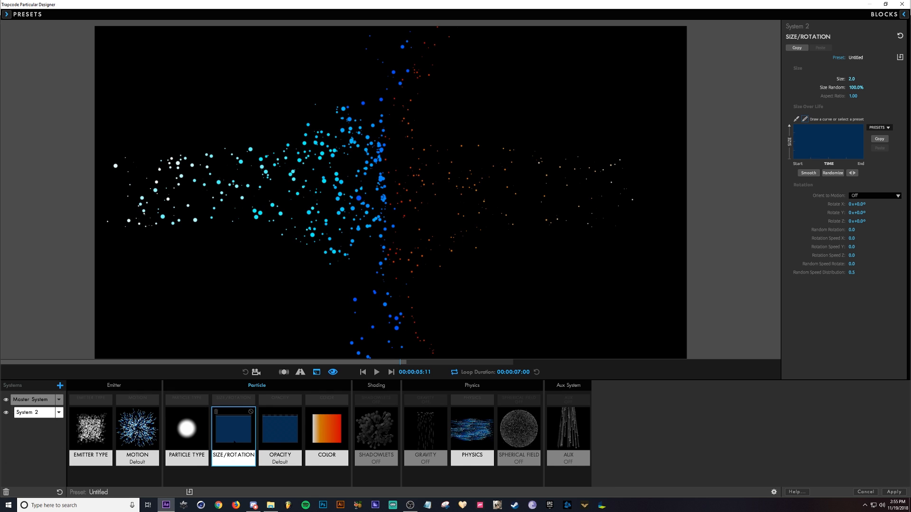
left_click(852, 79)
type("4")
key("Return")
left_click(187, 430)
type("0")
key("Return")
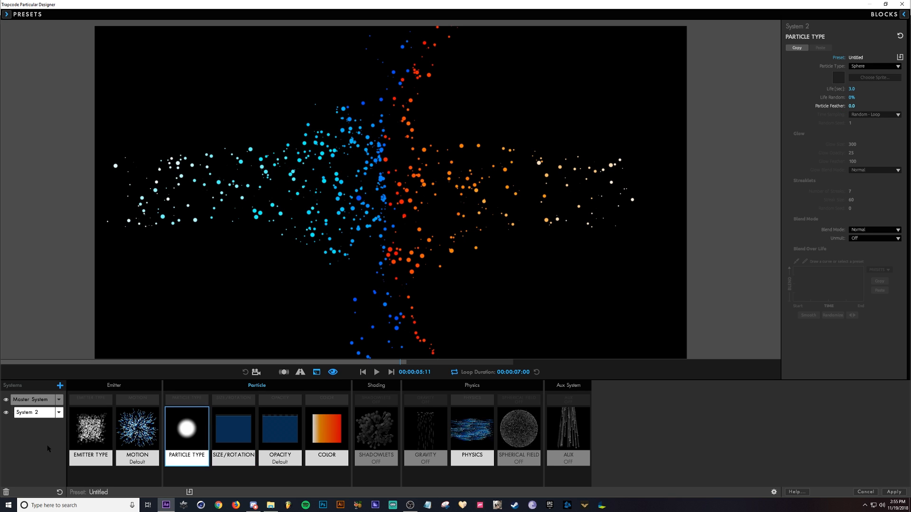
Set the emitter's Particles/sec to 1500 for both the Master System and System 2
left_click(27, 401)
left_click(90, 420)
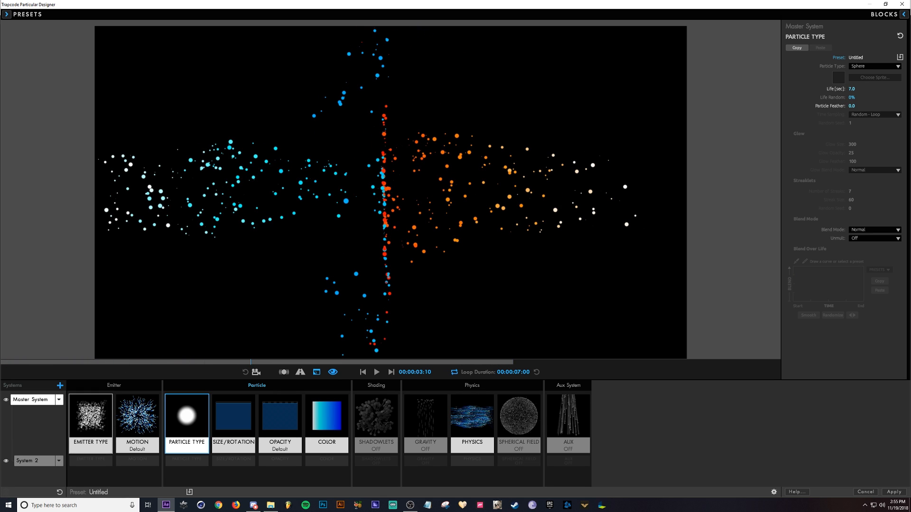
left_click(853, 110)
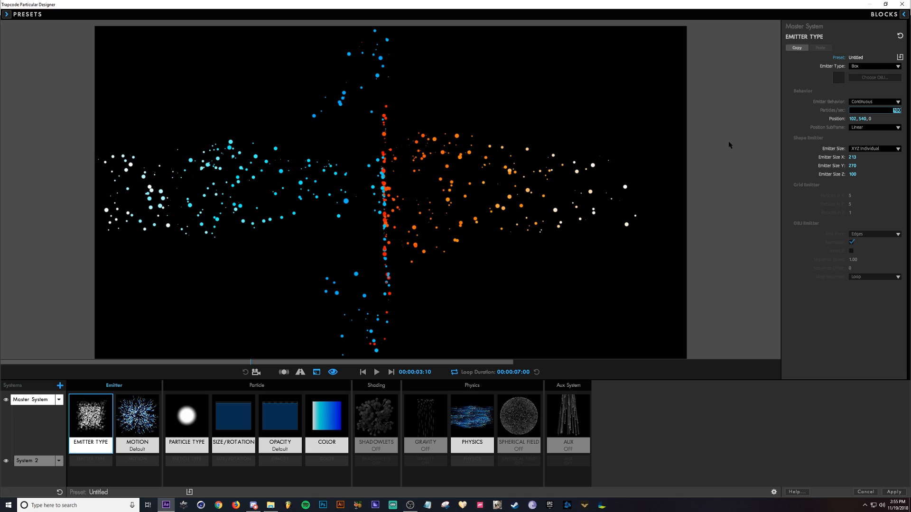
type("15")
left_click(26, 456)
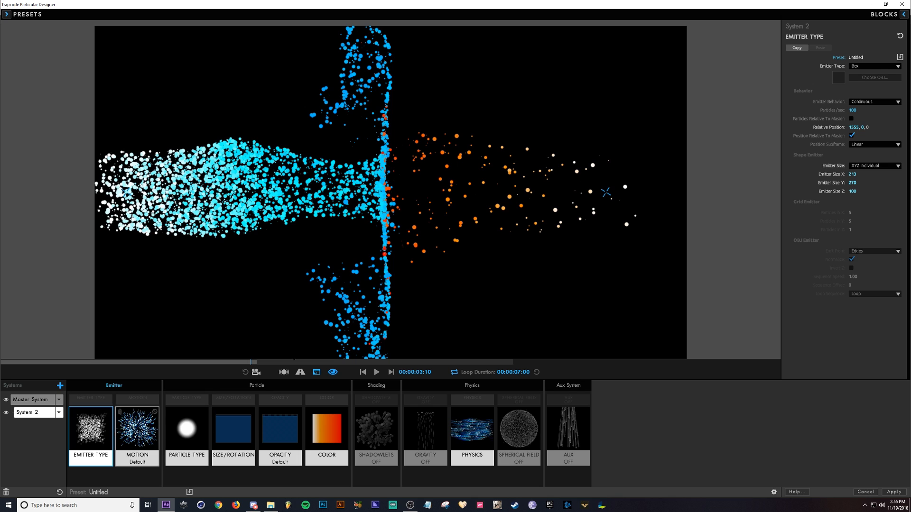
left_click(855, 111)
type("15")
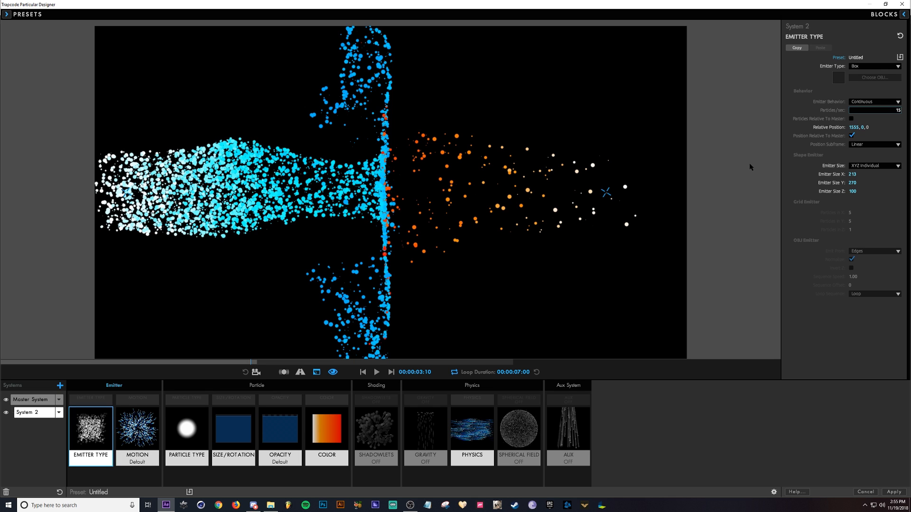
key("Return")
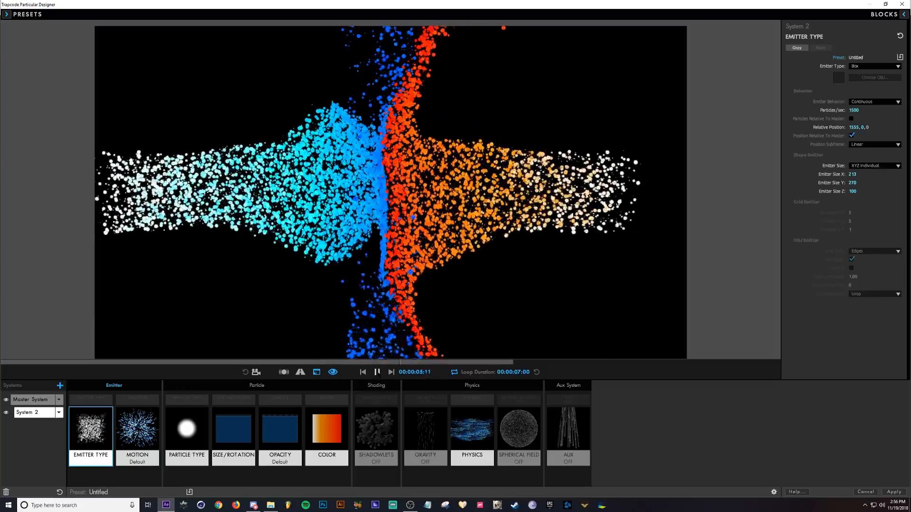
Solo the Master System and apply the Designer settings to the Particular layer in the composition
key("space")
left_click(6, 413)
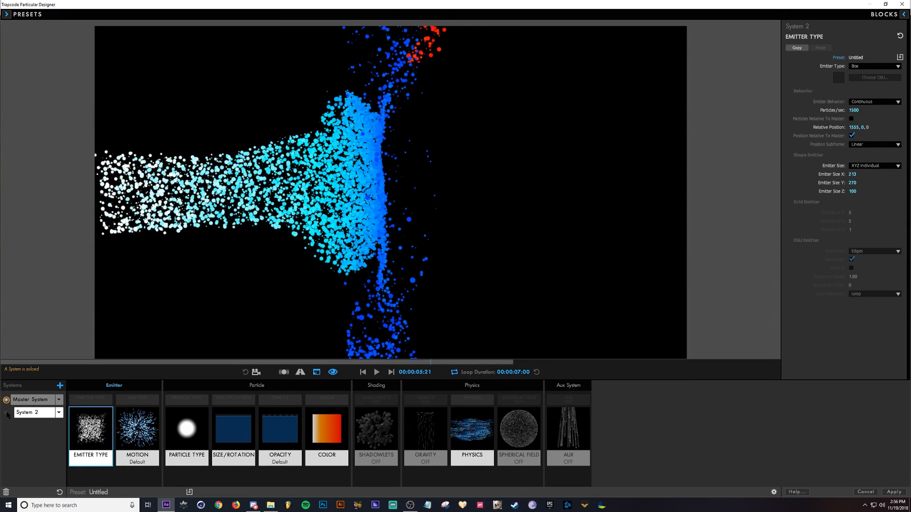
left_click(893, 493)
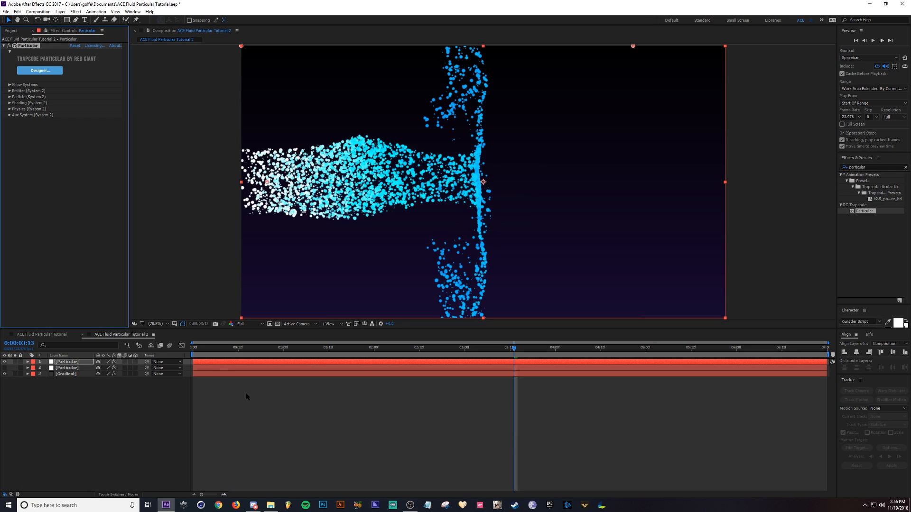
key("space")
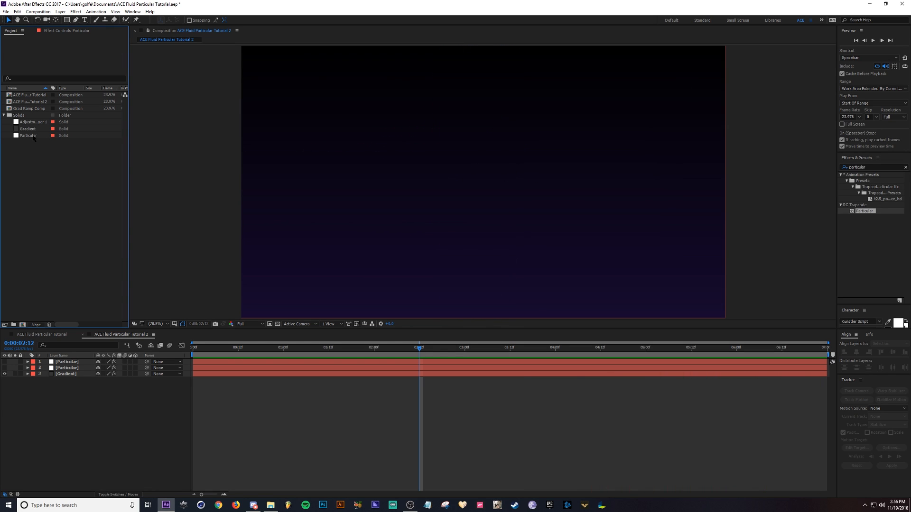
Add the Particular solid as the top layer of the composition and apply the Particular effect to it
left_click(31, 136)
left_click_drag(32, 135, 66, 361)
left_click_drag(868, 212, 573, 266)
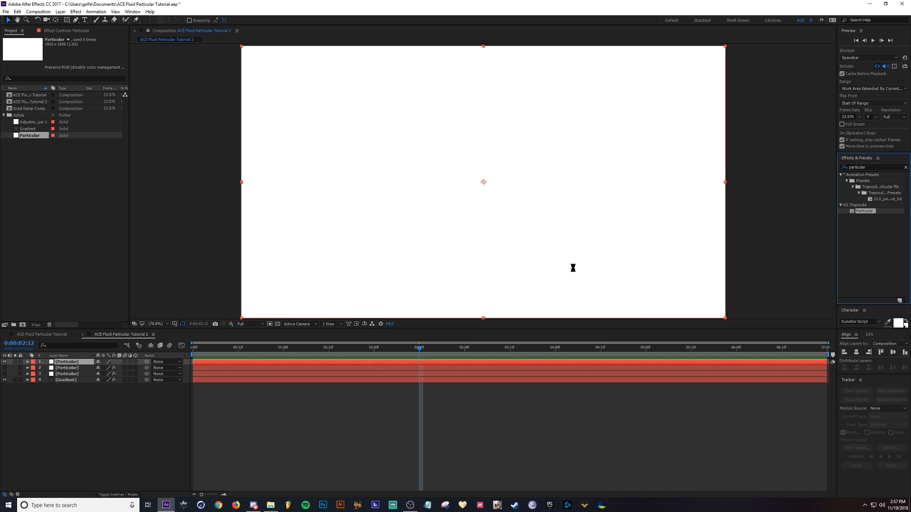
Open the Designer for the new Particular effect and set the Master System's Emitter Type to Box
left_click(47, 71)
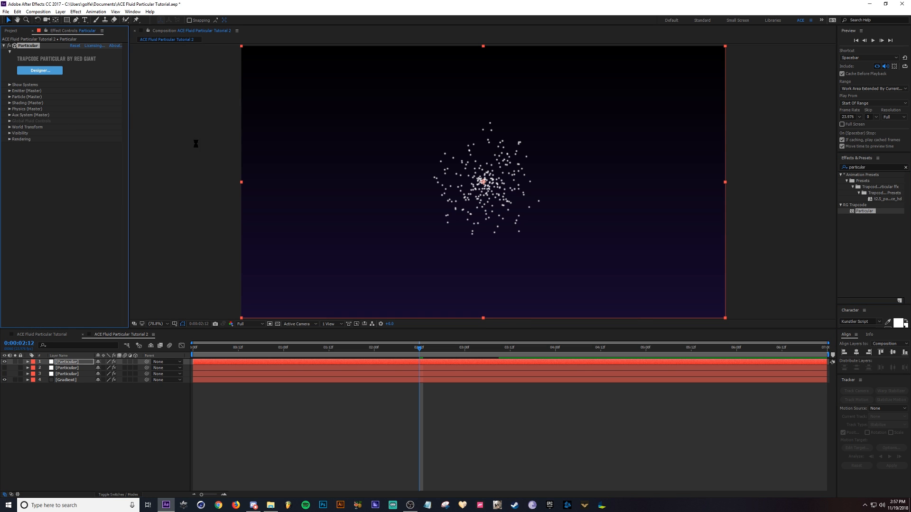
key("space")
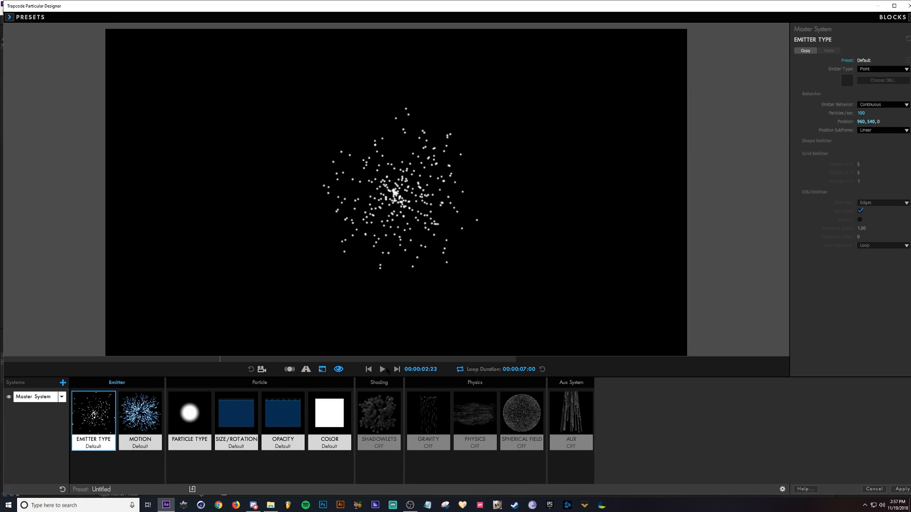
left_click(883, 105)
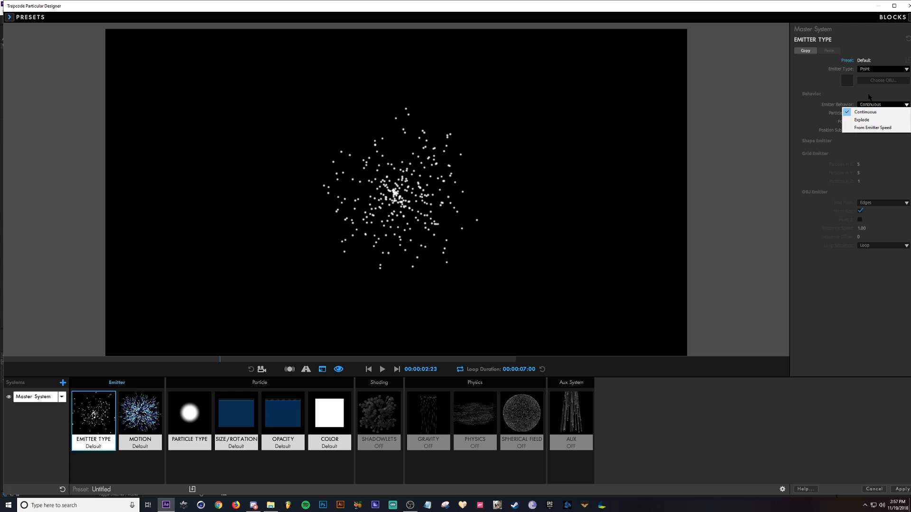
left_click(882, 68)
left_click(882, 69)
left_click(877, 84)
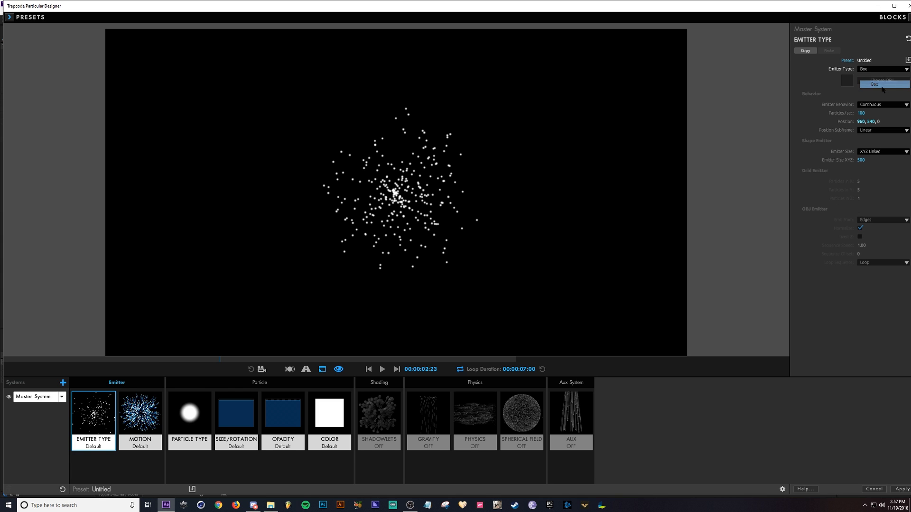
Maximize the Designer and switch Emitter Size to XYZ Individual with X 1920, Y 1080 and Z 1500
double_click(748, 6)
left_click(866, 150)
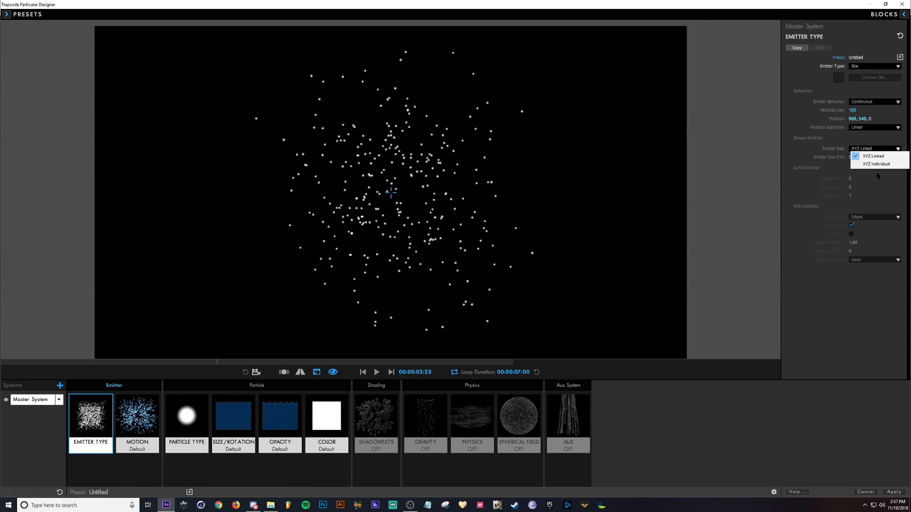
left_click(869, 164)
left_click(850, 177)
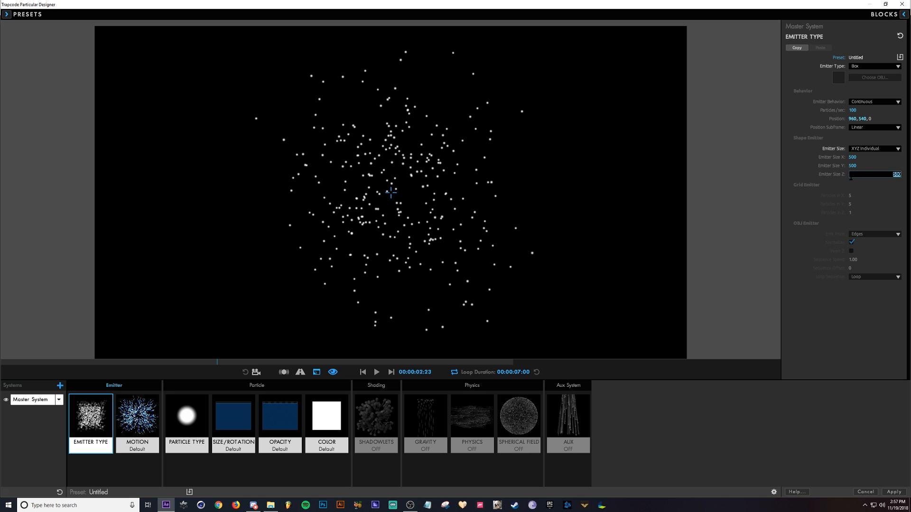
type("15")
key("Tab")
type("1")
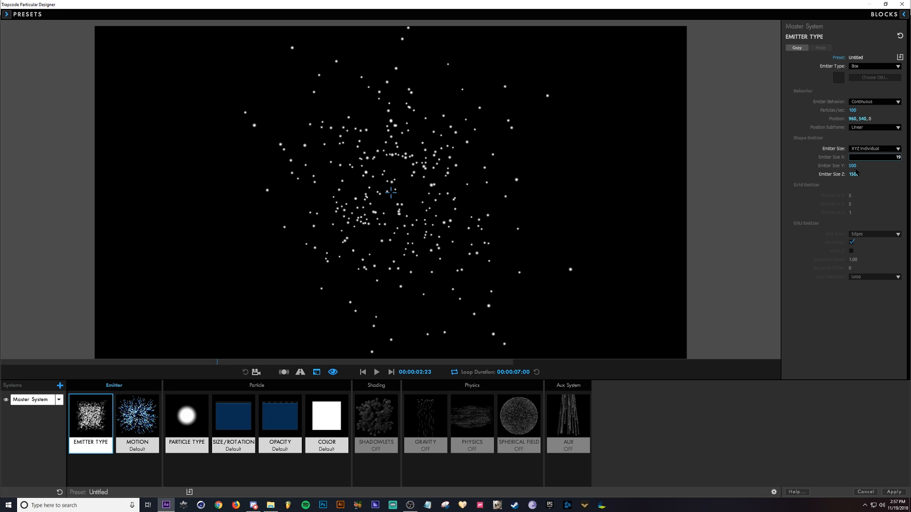
left_click(855, 168)
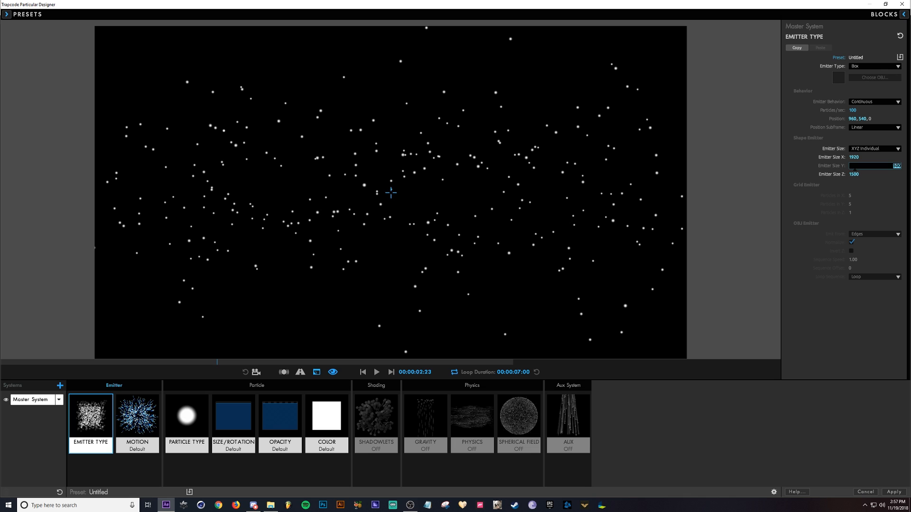
type("1080")
key("Return")
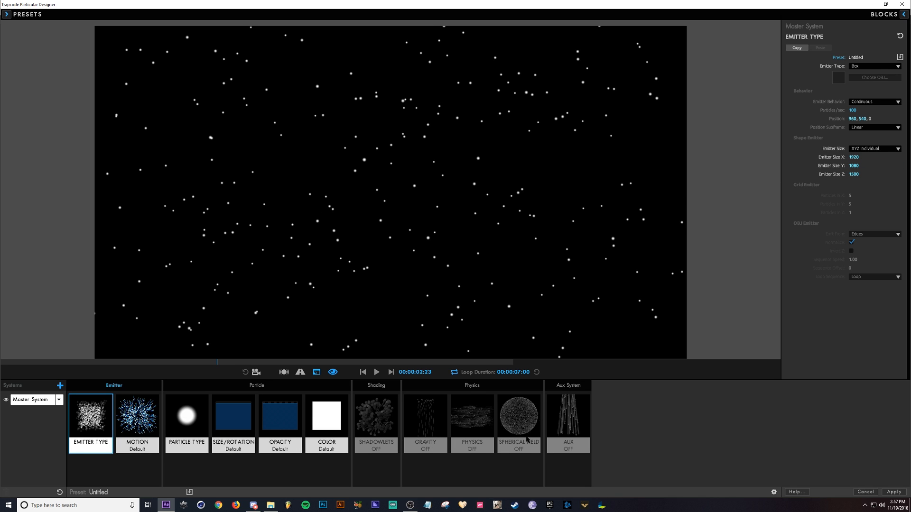
Set the Physics Model to Fluid with Vortex Tube as the Fluid Force, and preview the motion
left_click(472, 418)
left_click(875, 66)
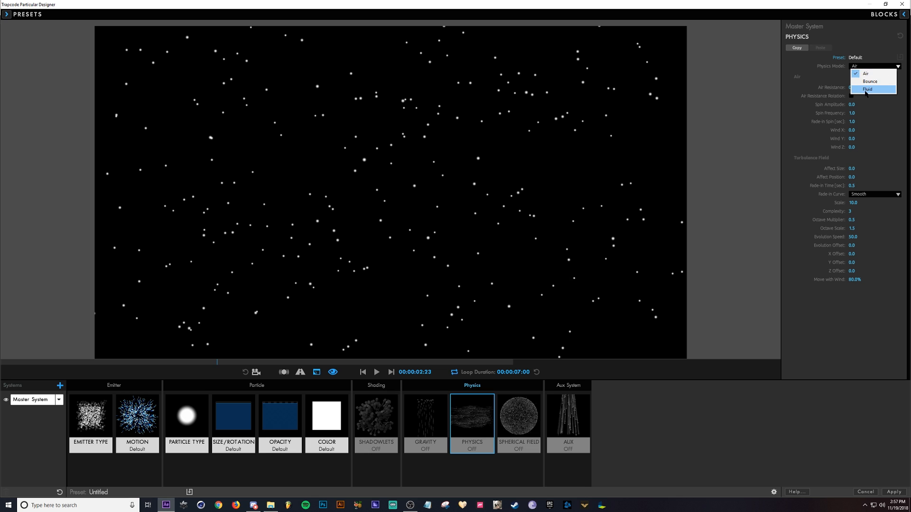
left_click(857, 89)
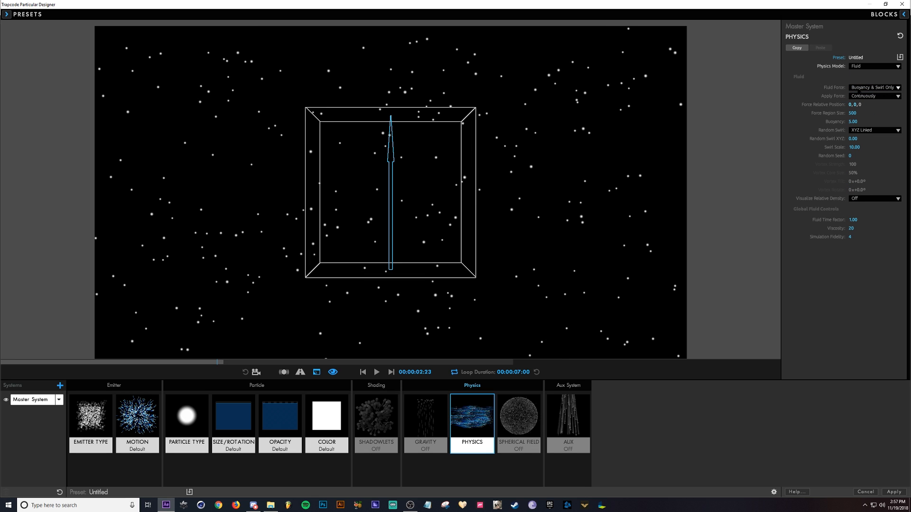
left_click(859, 88)
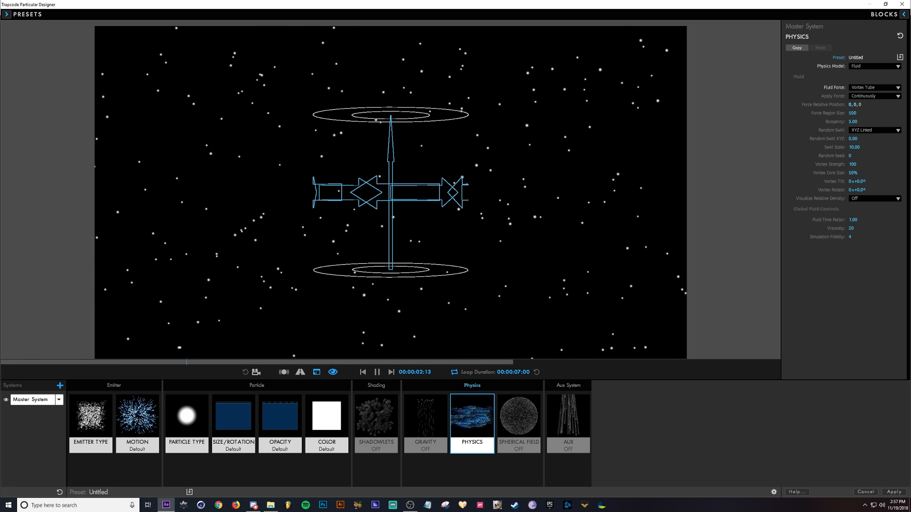
key("space")
Make the Aux System emit continuously at 359 Particles/Sec with a Life of 3 seconds, and preview the trails
left_click(568, 417)
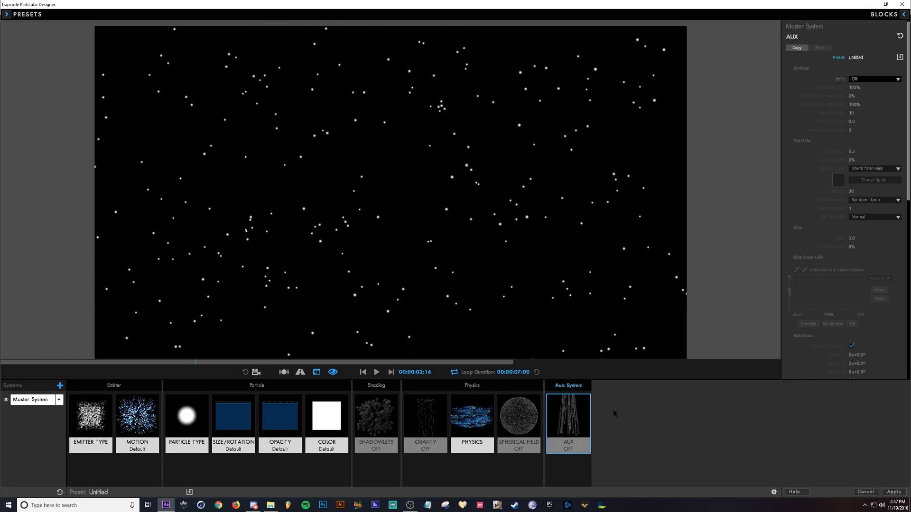
left_click(874, 79)
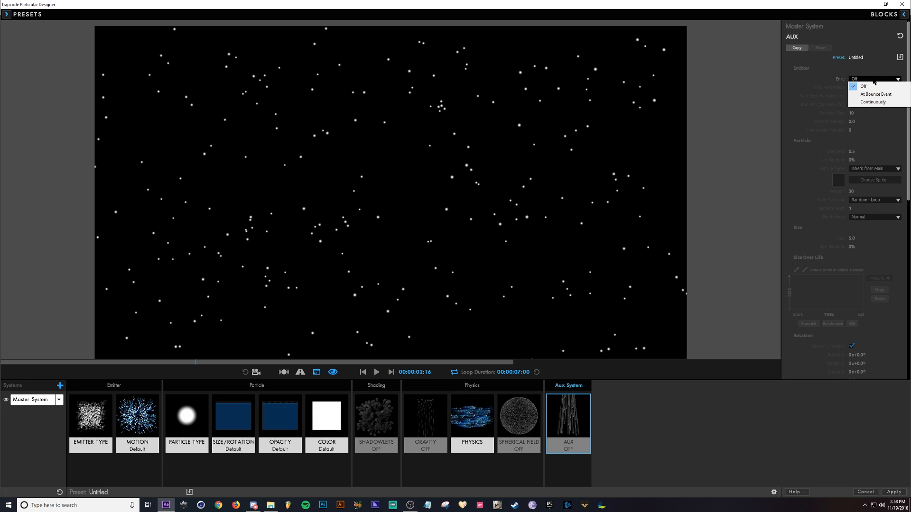
left_click(878, 102)
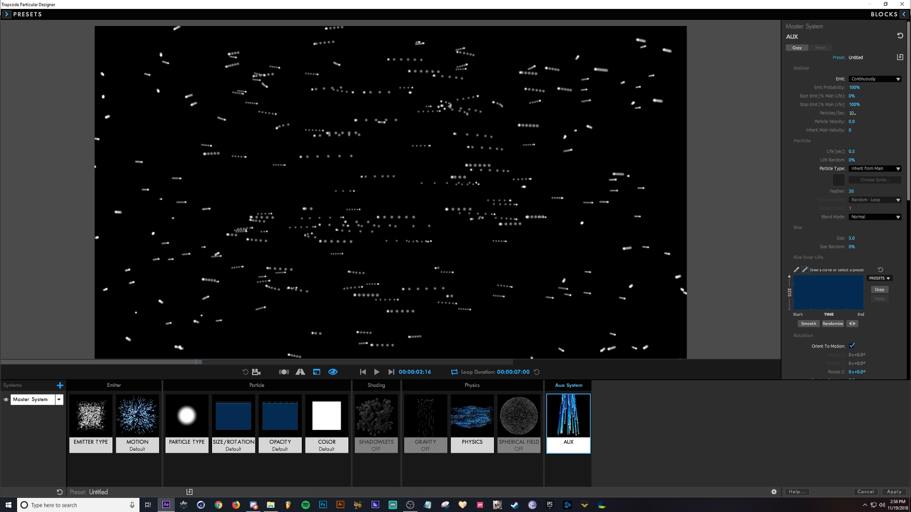
left_click_drag(853, 114, 908, 113)
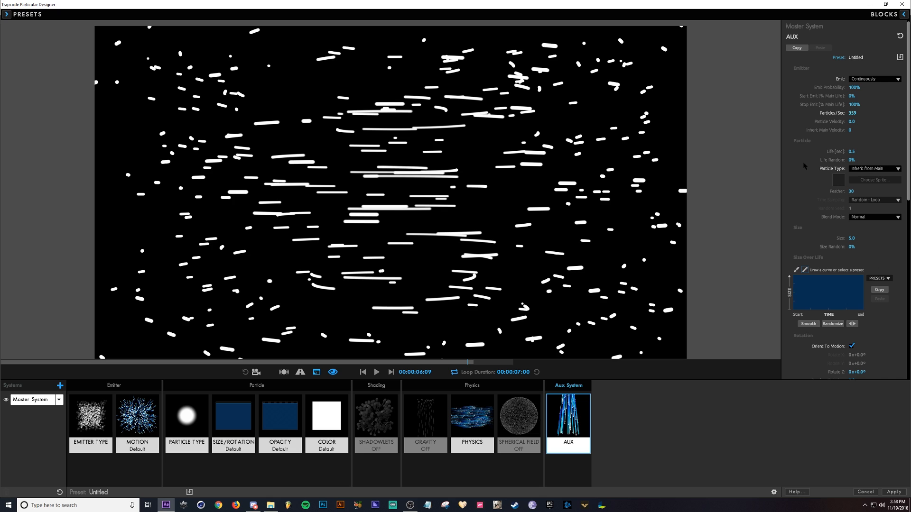
left_click(852, 151)
type("3")
key("Return")
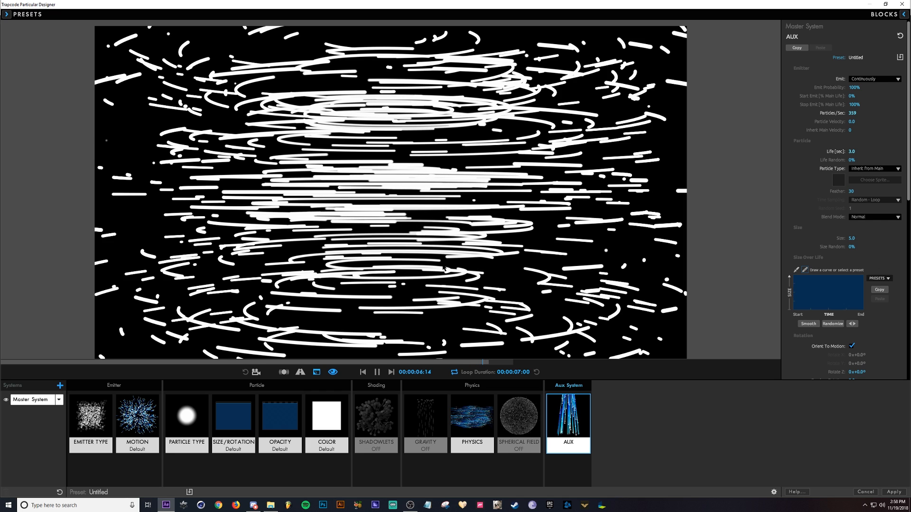
key("space")
Reduce the main emitter's Particles/sec to 25
left_click(101, 441)
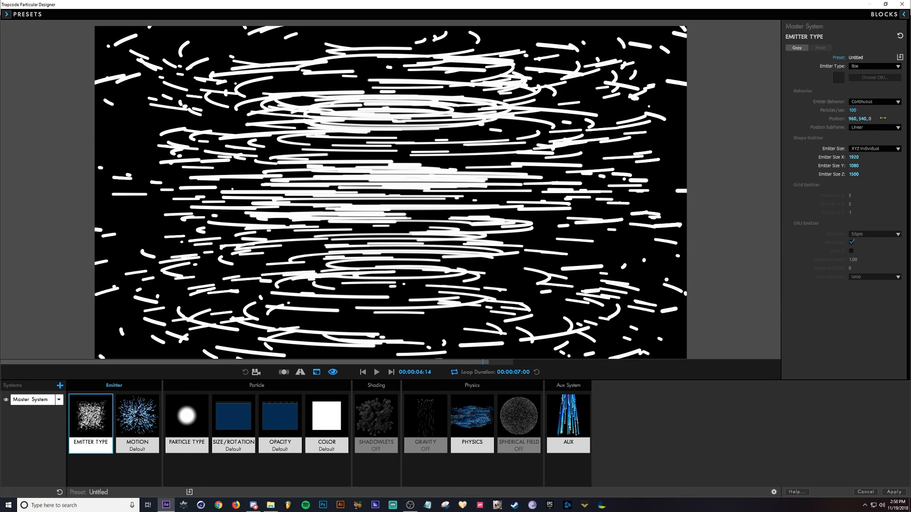
left_click(853, 110)
type("25")
key("Return")
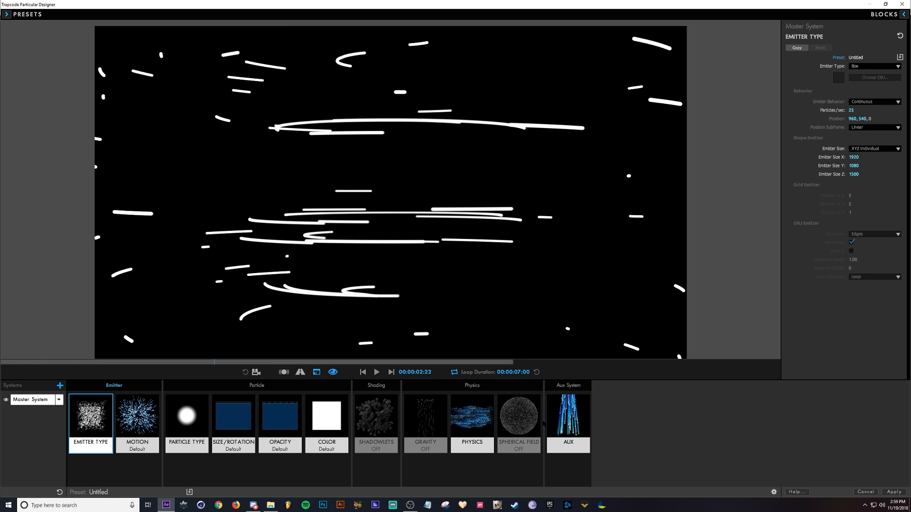
Set the Aux color to Over Life using the black-lavender-white ramp preset, and shift its black and lavender stops toward the start
left_click(568, 418)
left_click_drag(907, 180, 904, 310)
left_click(884, 342)
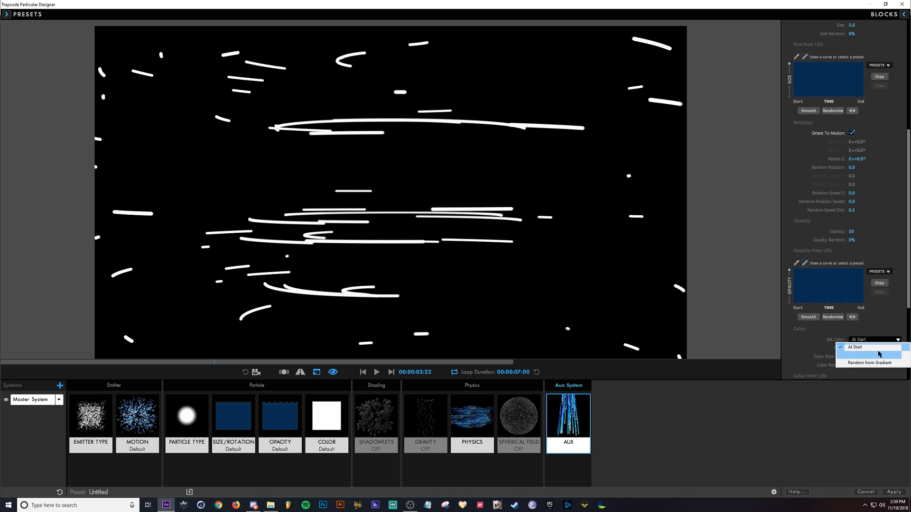
left_click(874, 355)
scroll(894, 260, "down", 3)
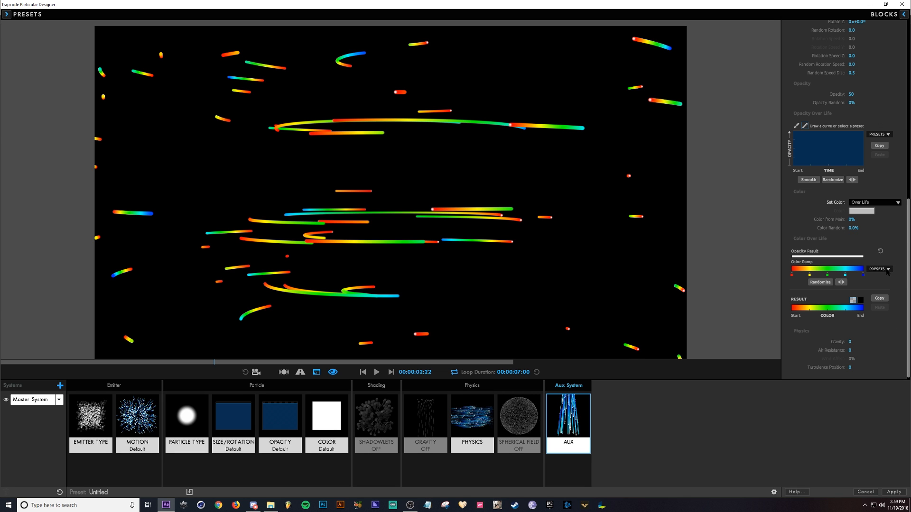
left_click(887, 269)
left_click(883, 317)
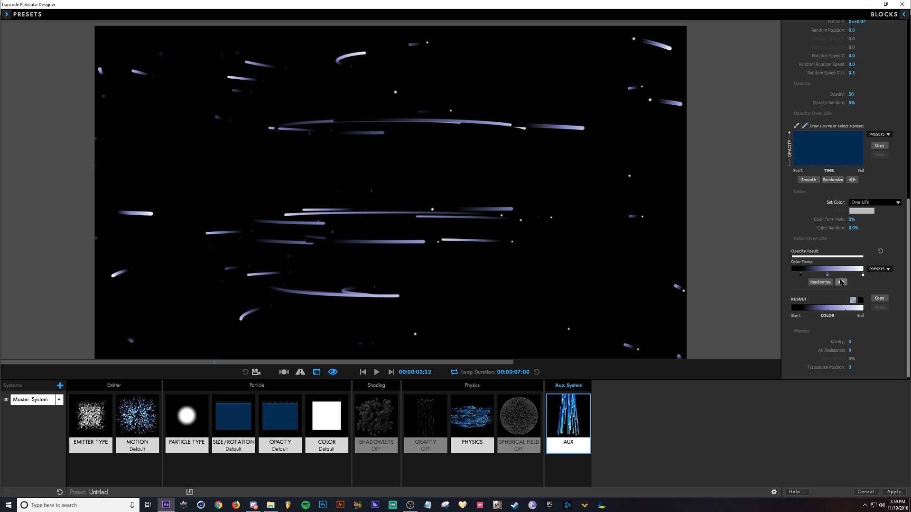
mouse_move(800, 275)
left_mouse_down()
mouse_move(787, 280)
mouse_move(818, 280)
mouse_move(805, 281)
left_mouse_up()
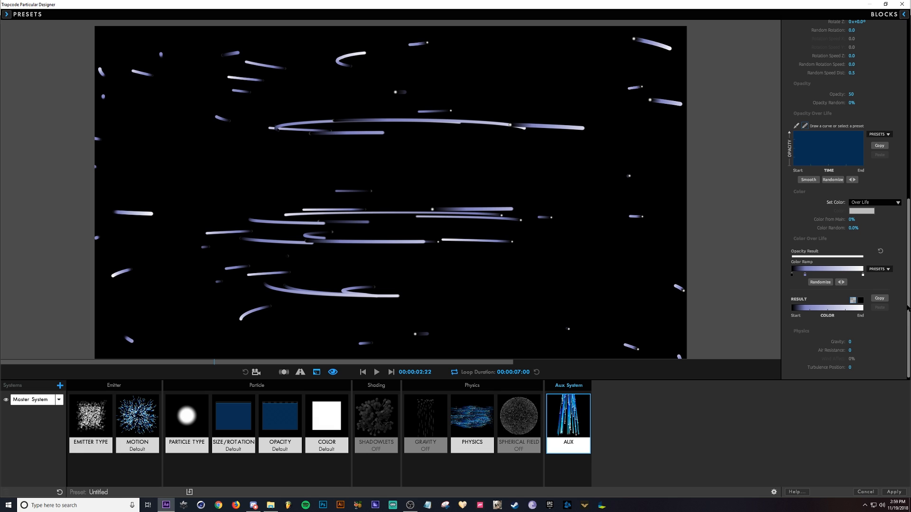
Apply the linear descending preset to the Aux Size Over Life curve and preview the tapering trails
scroll(863, 225, "up", 10)
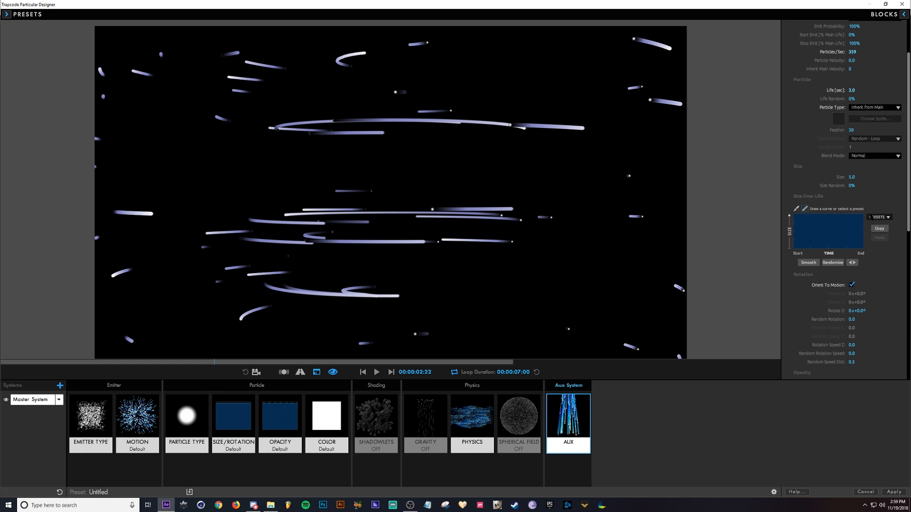
left_click(871, 217)
left_click(881, 233)
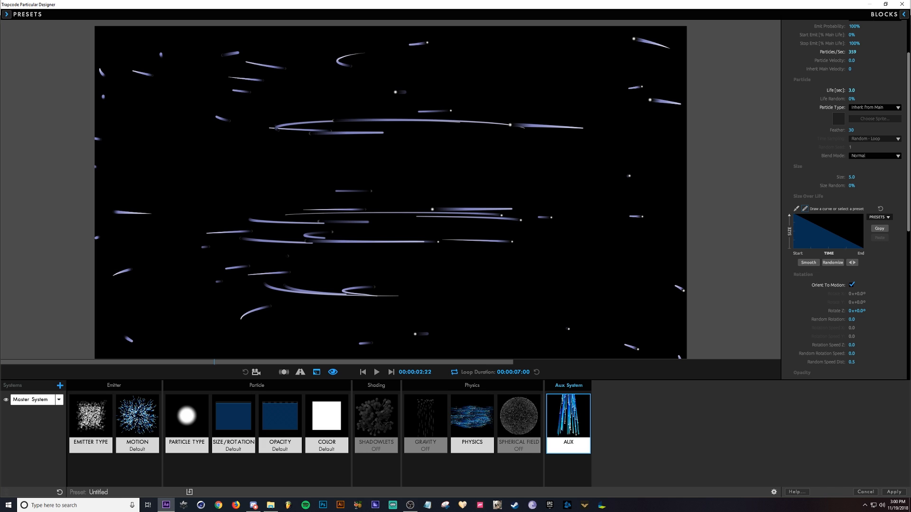
key("space")
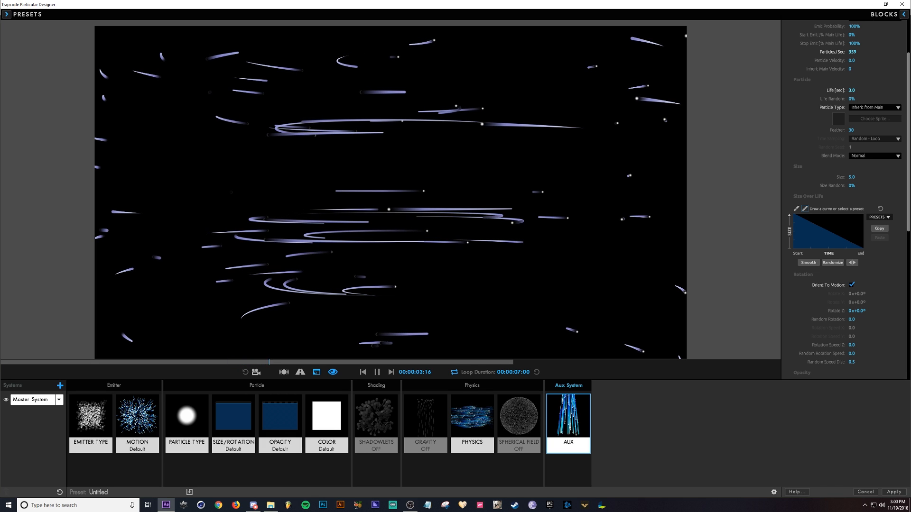
key("space")
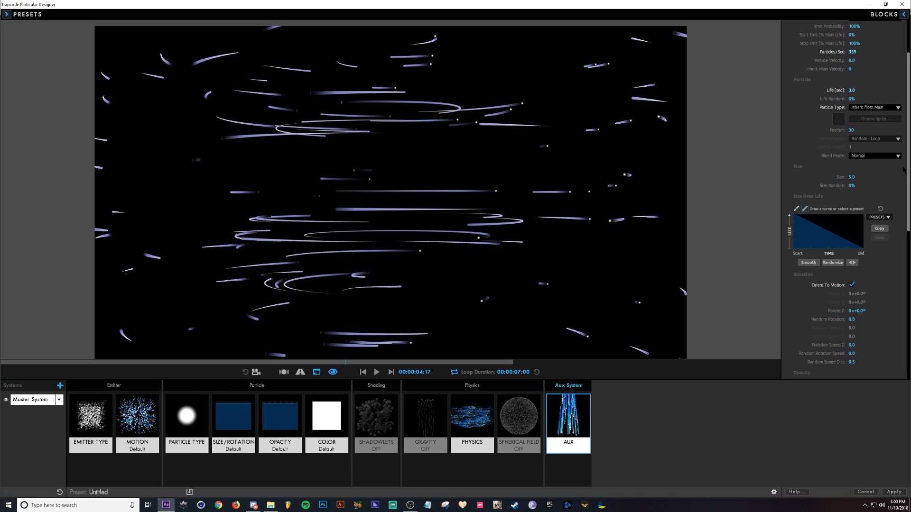
Rearrange the Aux color ramp to run from white through lavender to black, and set the Aux Blend Mode to Screen
scroll(864, 259, "down", 6)
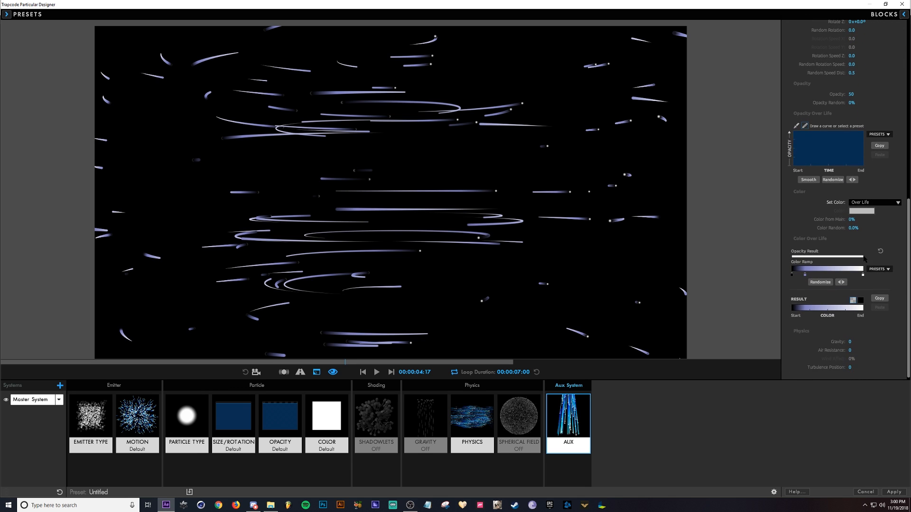
mouse_move(814, 277)
left_mouse_down()
mouse_move(792, 276)
mouse_move(864, 276)
mouse_move(821, 276)
left_mouse_up()
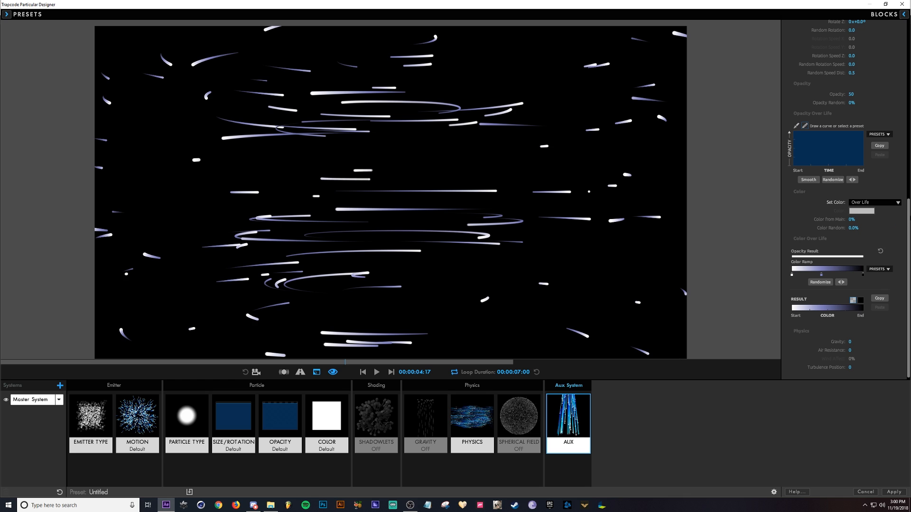
scroll(902, 117, "up", 5)
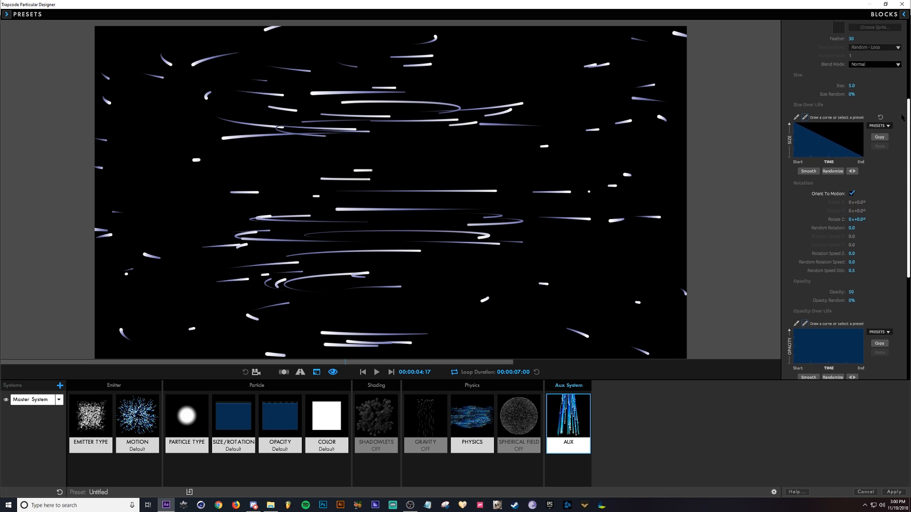
scroll(901, 117, "up", 1)
left_click(874, 122)
left_click(870, 144)
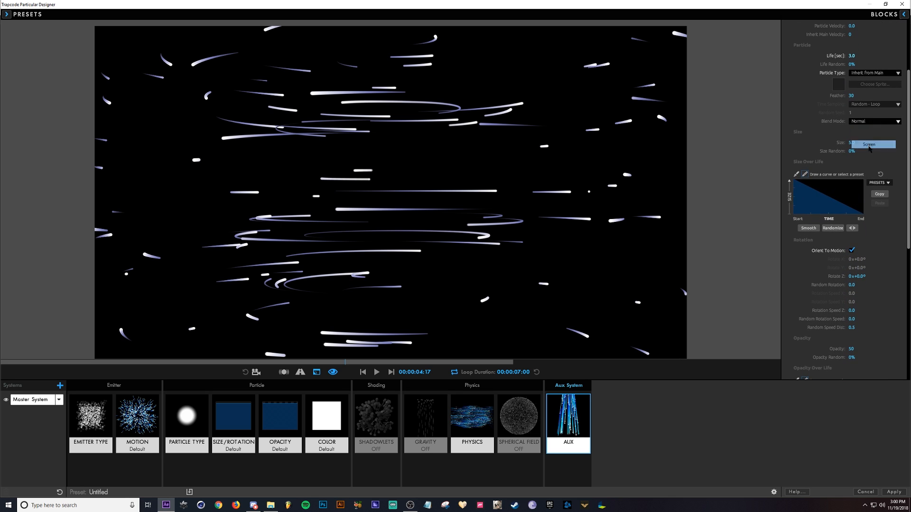
key("space")
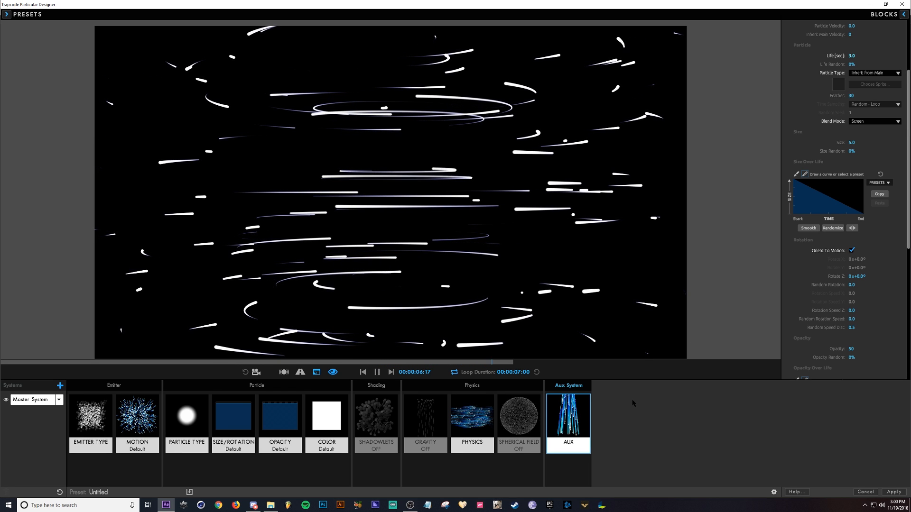
Set both the Vortex Tilt and the Vortex Rotate of the fluid physics to 27°
left_click(472, 420)
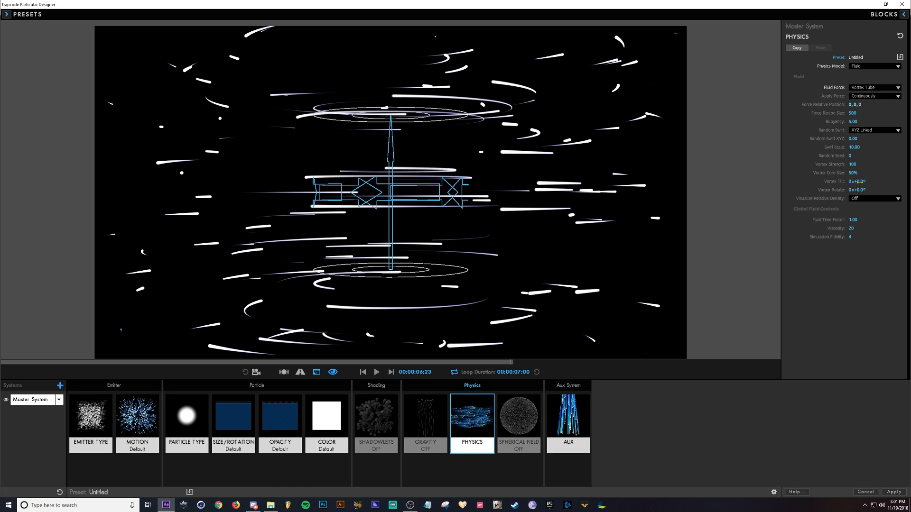
left_click_drag(858, 181, 860, 191)
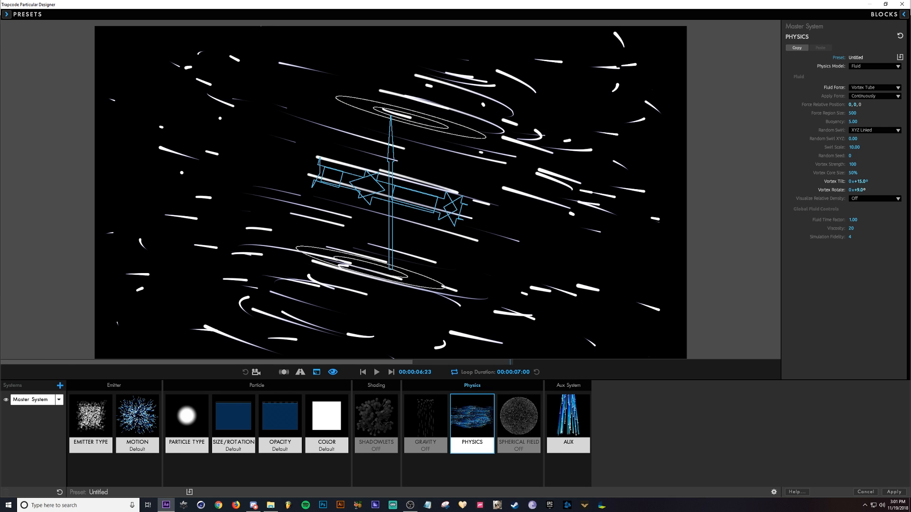
left_click_drag(858, 189, 859, 181)
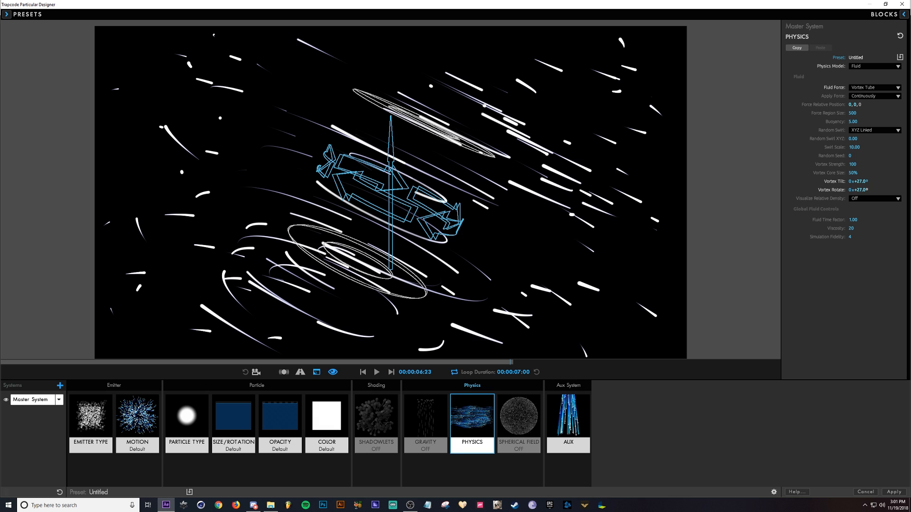
Set the Vortex Rotate to 30° and the Force Region Size to 670, and preview the trails without the fluid guides
left_click_drag(860, 189, 861, 190)
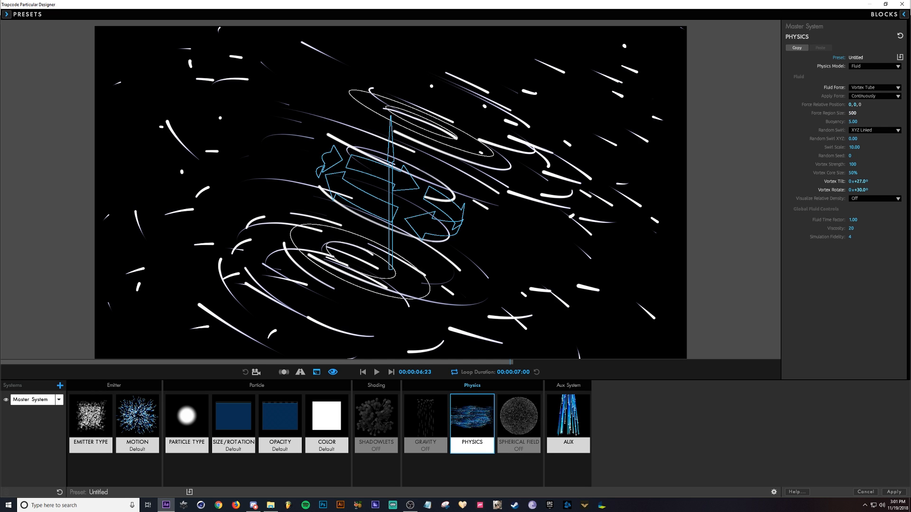
left_click_drag(852, 113, 866, 113)
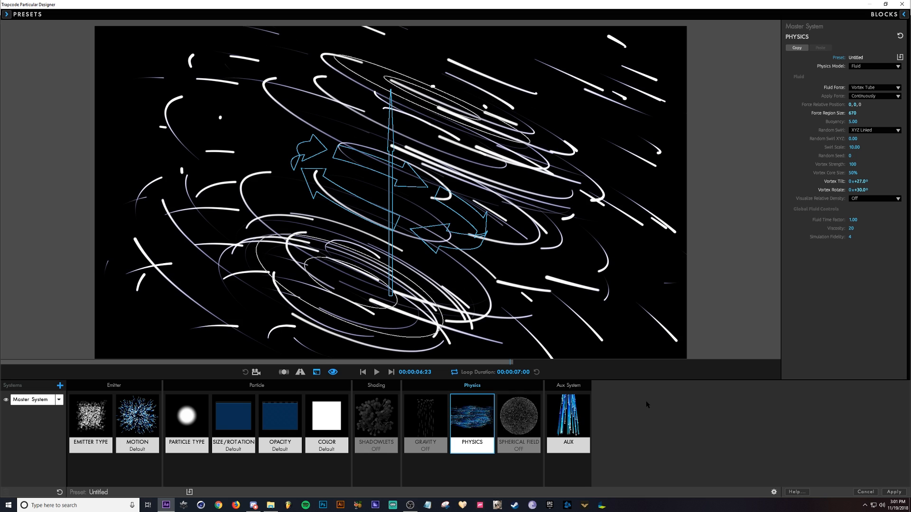
key("space")
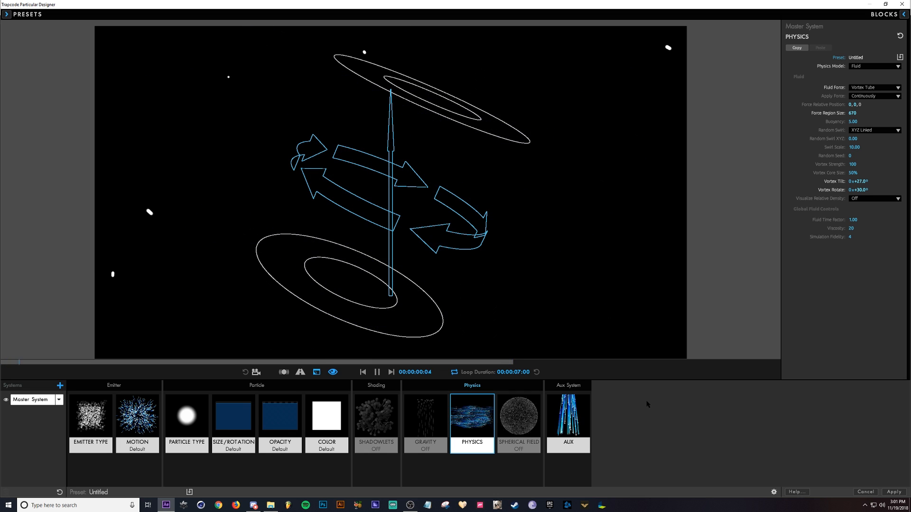
left_click(105, 441)
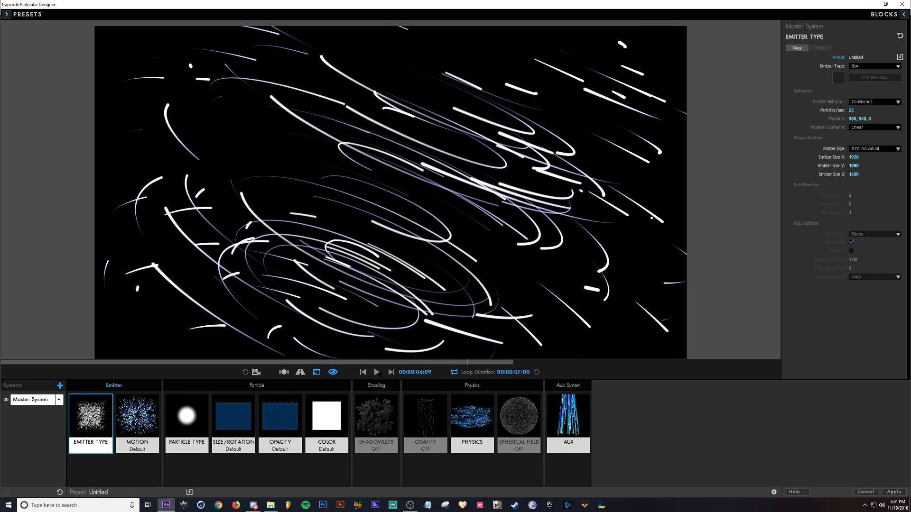
key("space")
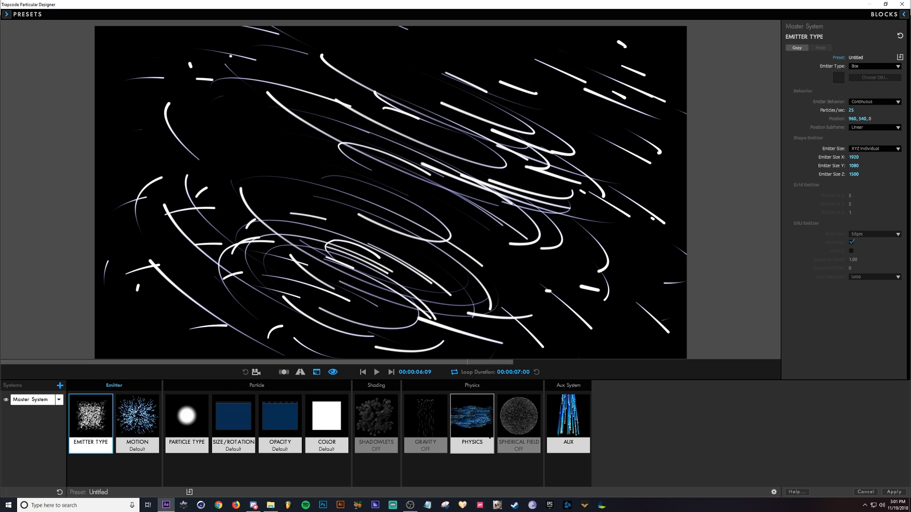
Set the Fluid Time Factor of the fluid physics to 0.20 and preview the motion
left_click(489, 436)
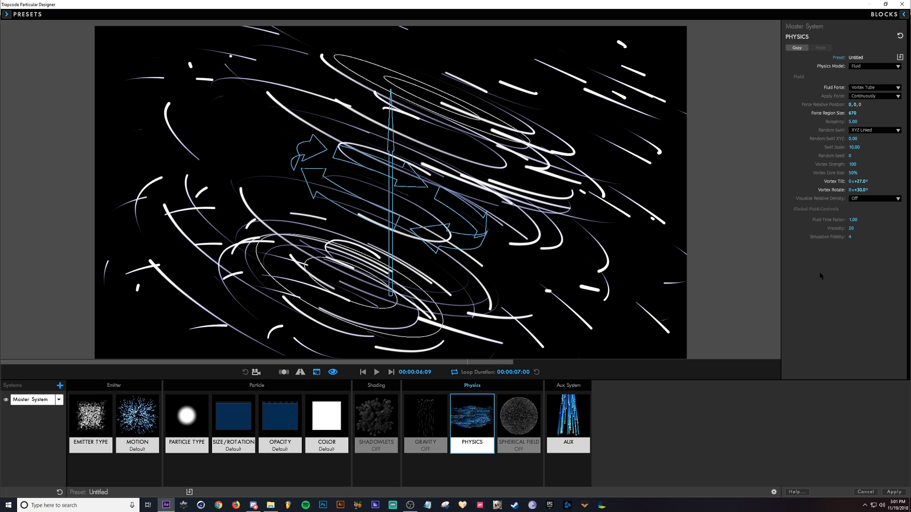
left_click(853, 220)
key("BackSpace")
type(".2")
key("Return")
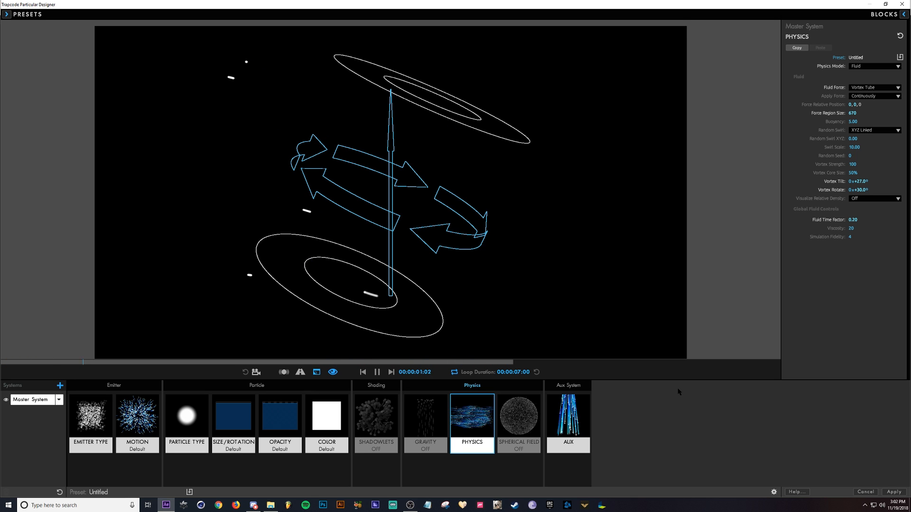
key("space")
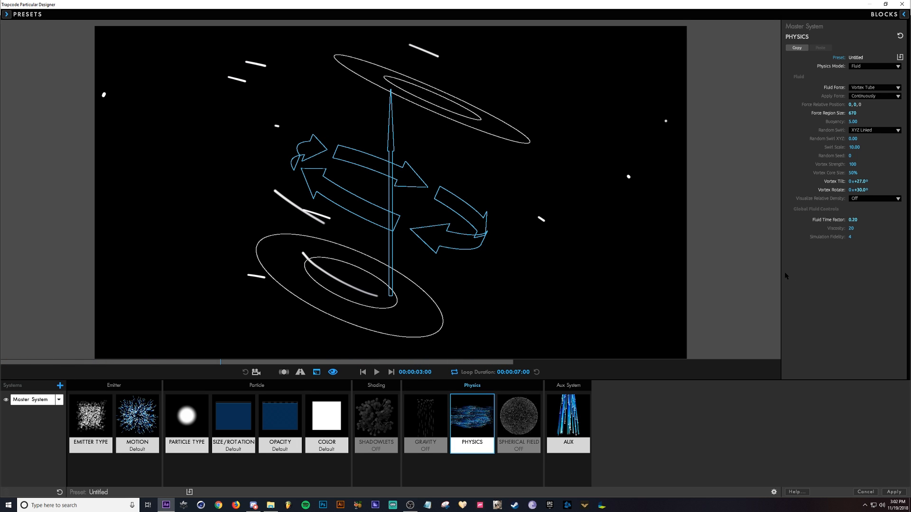
Preview the trails with the fluid guides hidden and apply the Designer settings to the Particular layer
key("space")
left_click(91, 422)
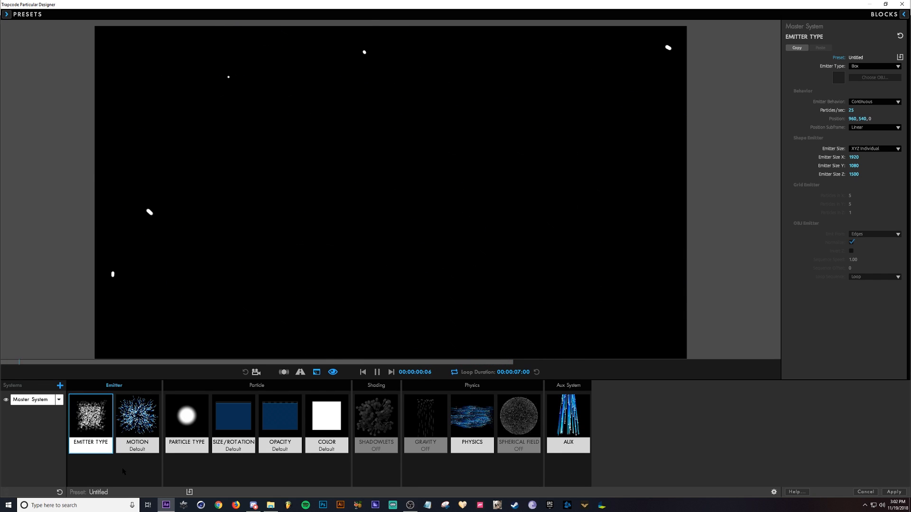
key("Return")
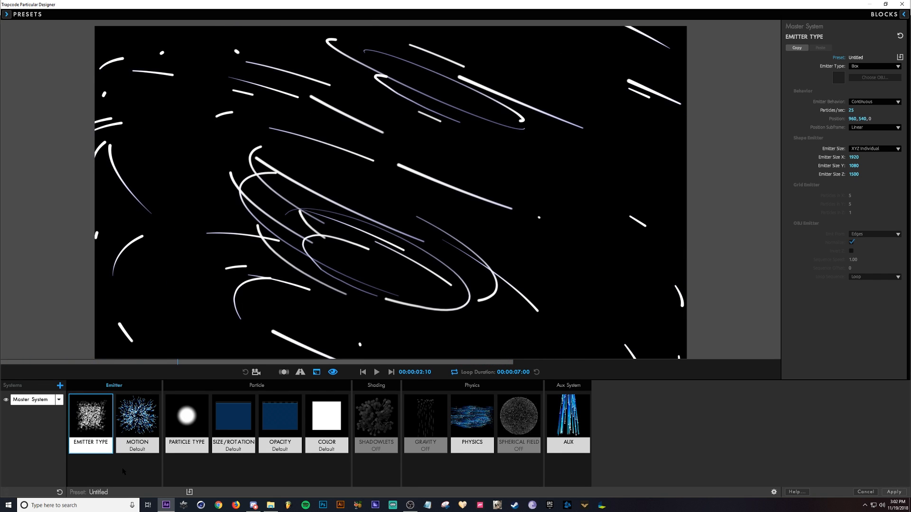
left_click(97, 392)
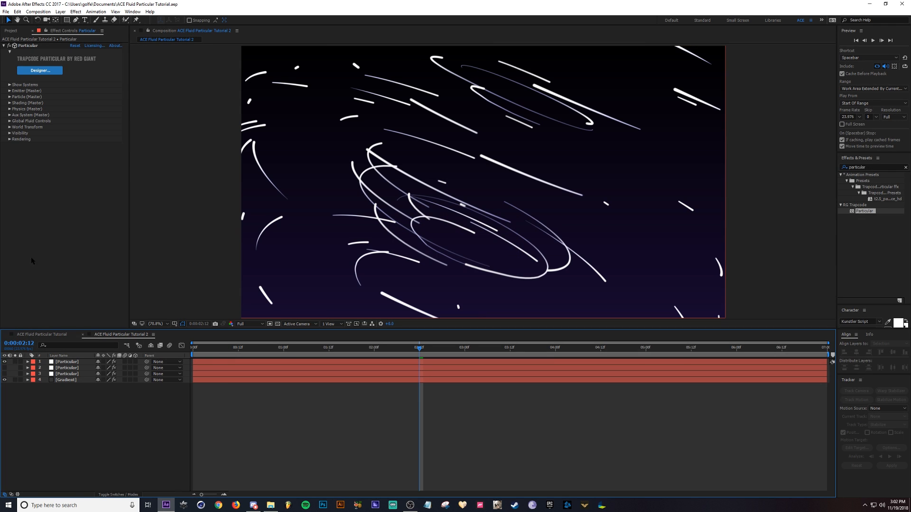
Add the Gradient solid from the project as a new layer beneath all others in the composition and solo it
left_click(11, 31)
left_click(37, 172)
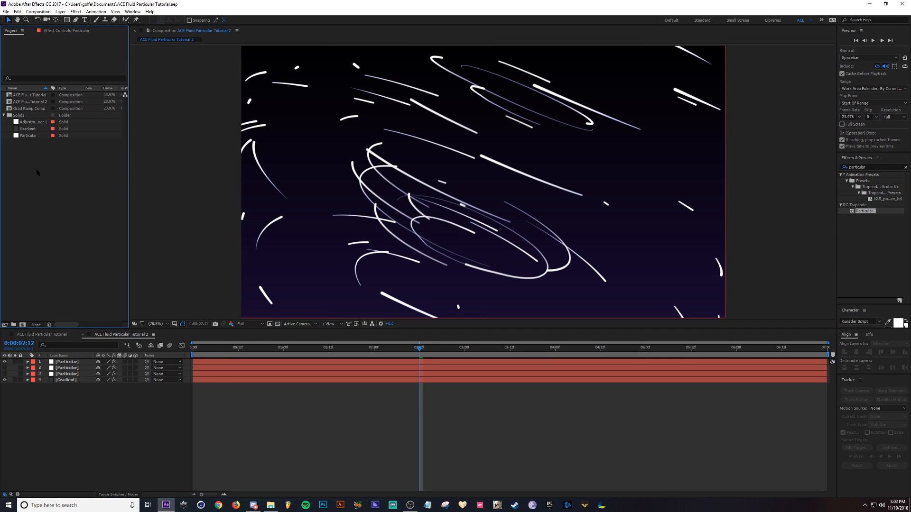
left_click_drag(31, 130, 77, 395)
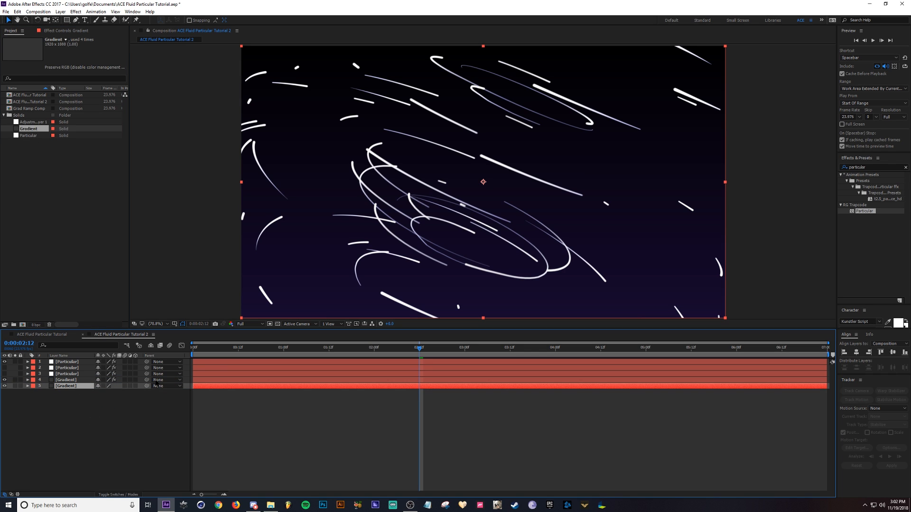
left_click(16, 386)
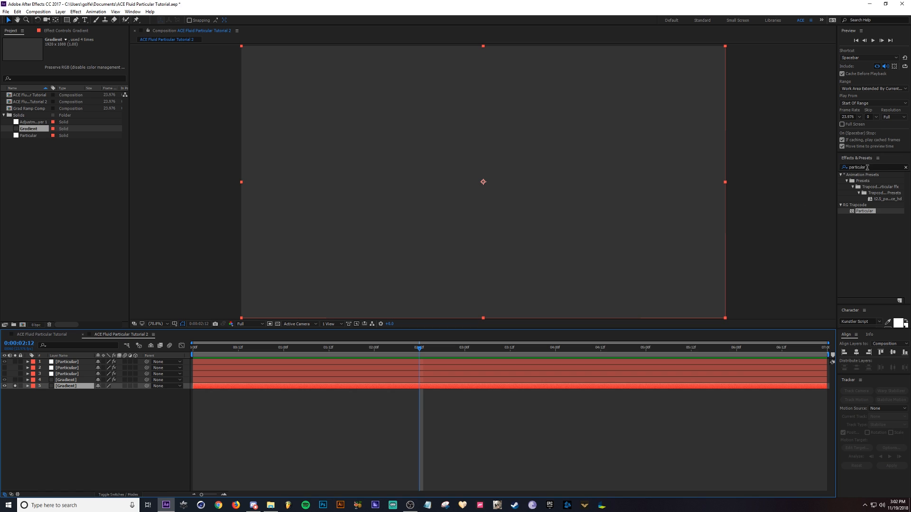
Find the Gradient Ramp effect and apply it to the new bottom Gradient layer
left_click(867, 167)
double_click(866, 167)
type("gradient")
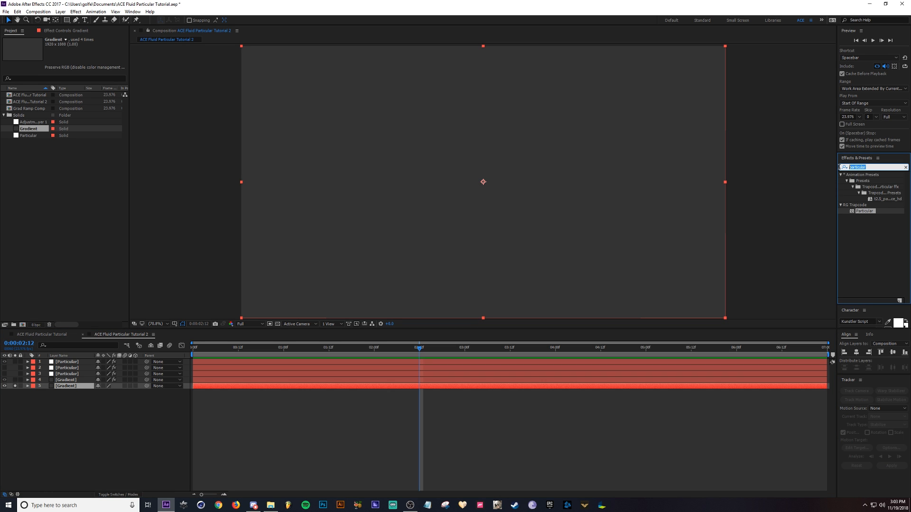
type(" ram")
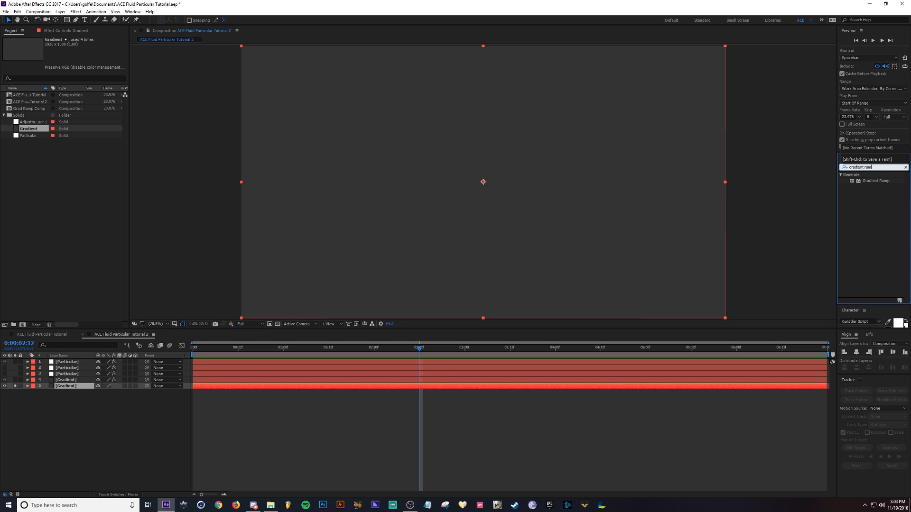
type("p")
double_click(876, 181)
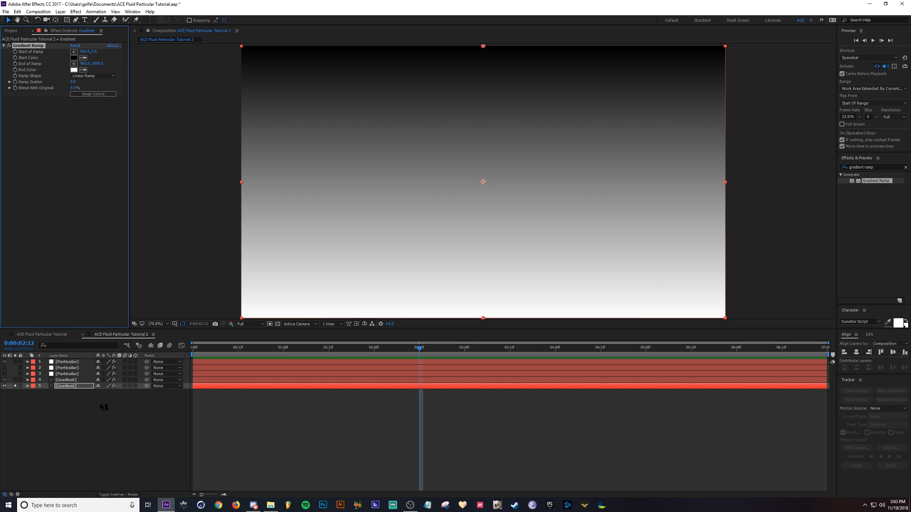
Pre-compose the ramp layer as Gradient Comp 1 with all attributes moved into the new composition, and hide it
left_click(87, 387)
key("ctrl+shift+c")
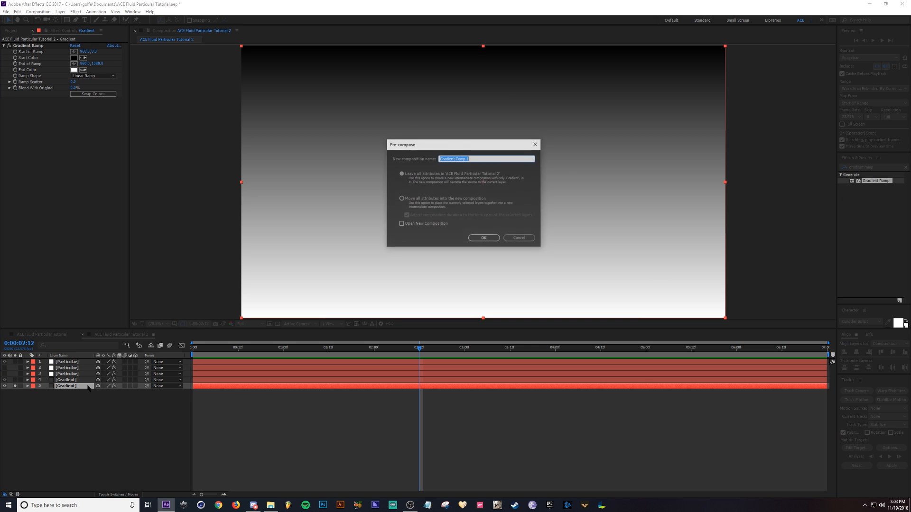
left_click(424, 201)
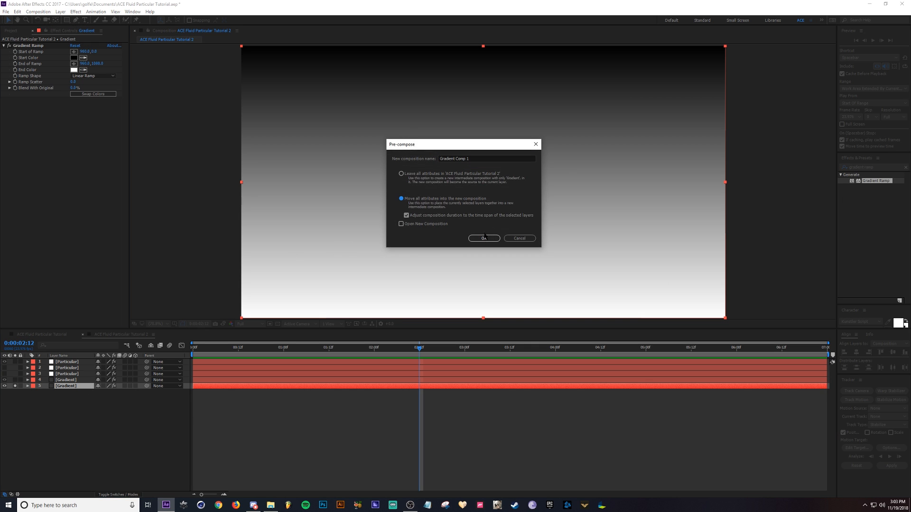
double_click(487, 158)
left_click(484, 238)
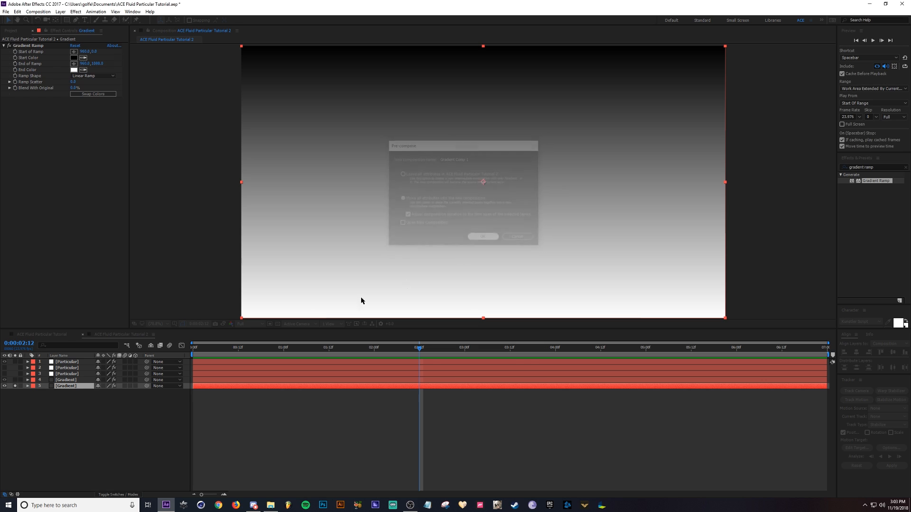
left_click(4, 386)
Add an adjustment layer above the top Particular layer and apply the FL Depth Of Field effect to it
left_click(68, 362)
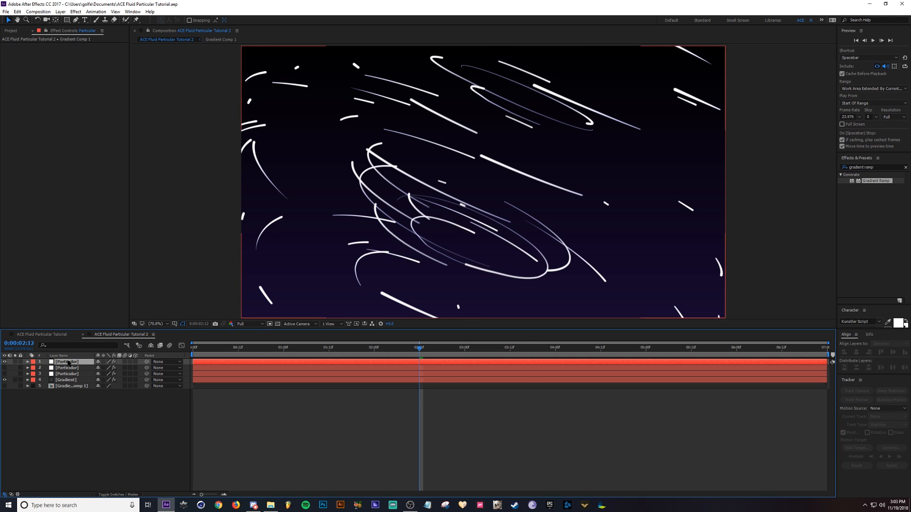
key("ctrl+alt+y")
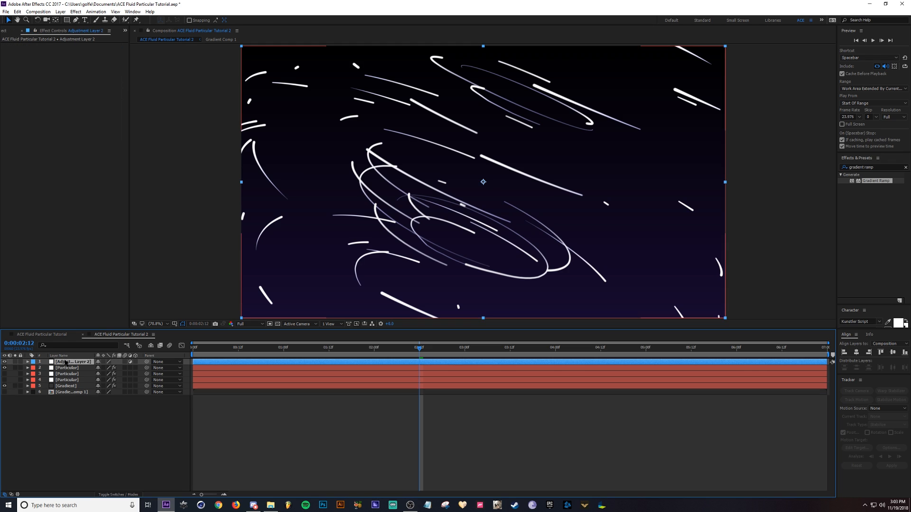
key("ctrl+5")
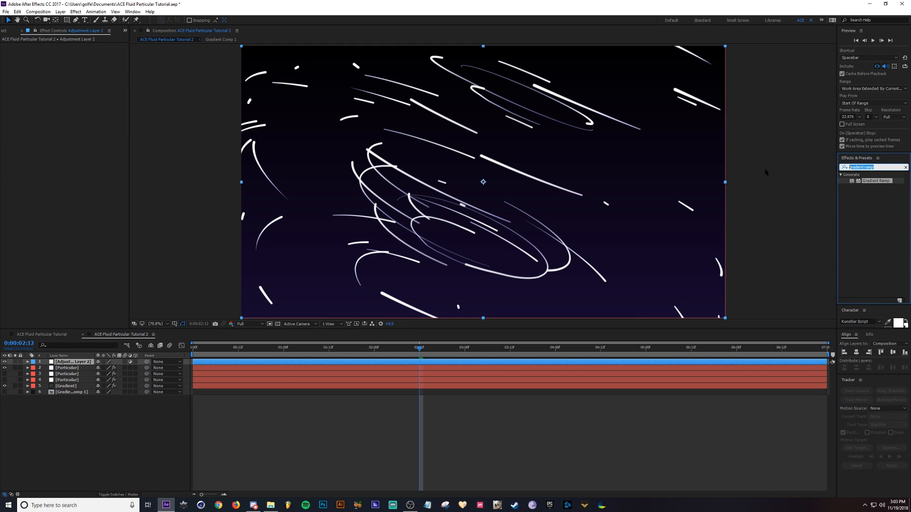
type("fl depth")
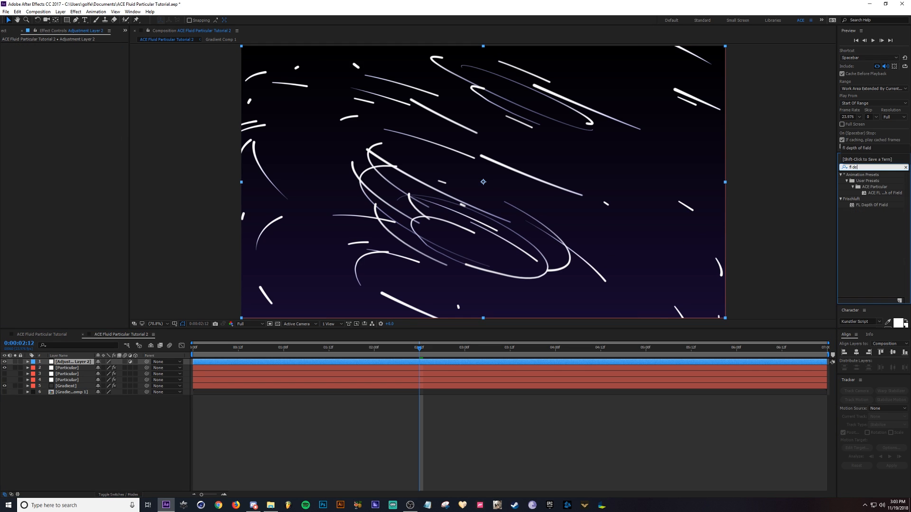
double_click(872, 205)
left_click(96, 367)
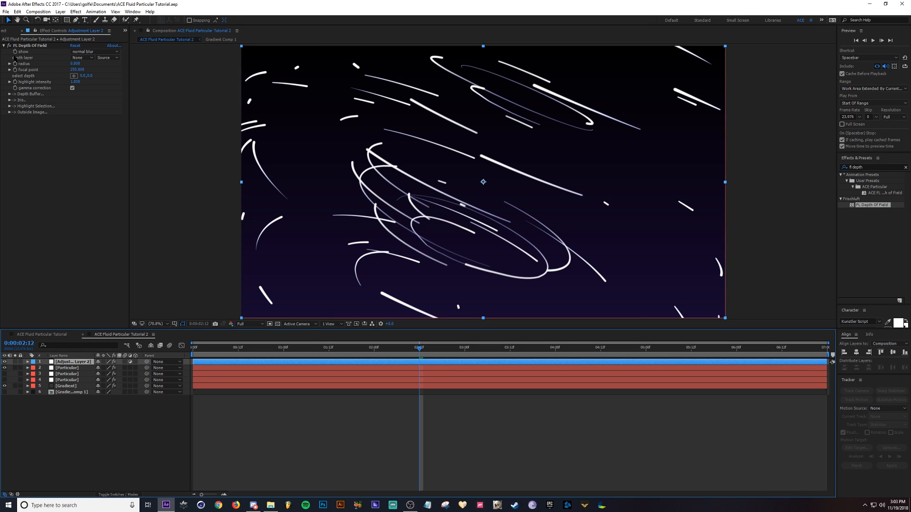
Use Gradient Comp 1 as the effect's depth layer, pick the select depth point at the frame's center, and set the radius to about 14.7
left_click(81, 58)
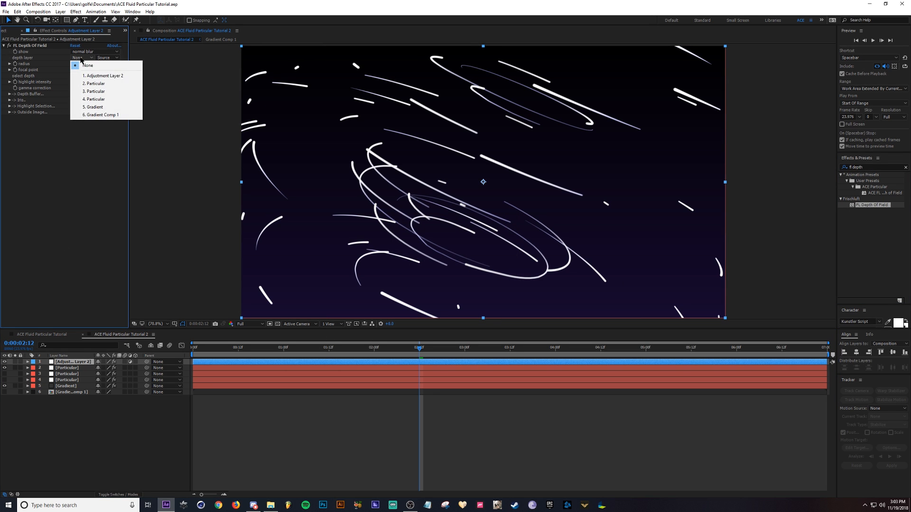
left_click(103, 115)
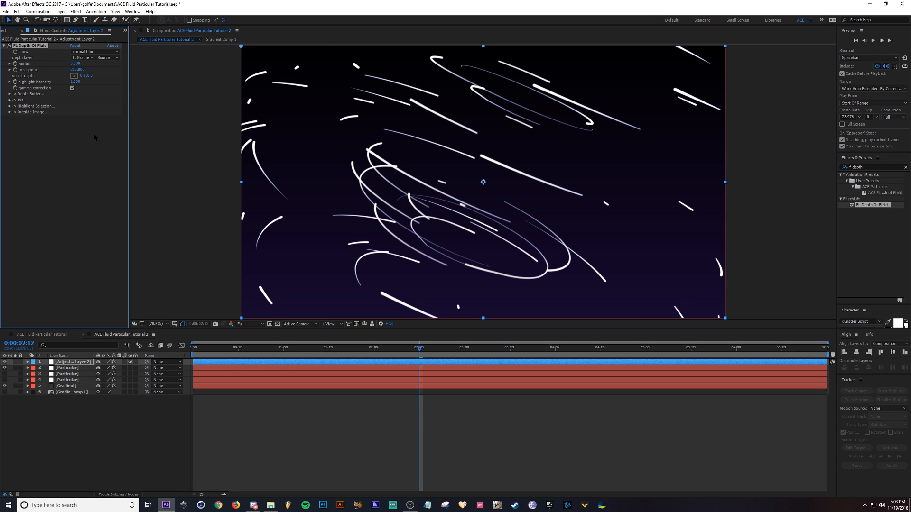
left_click(73, 76)
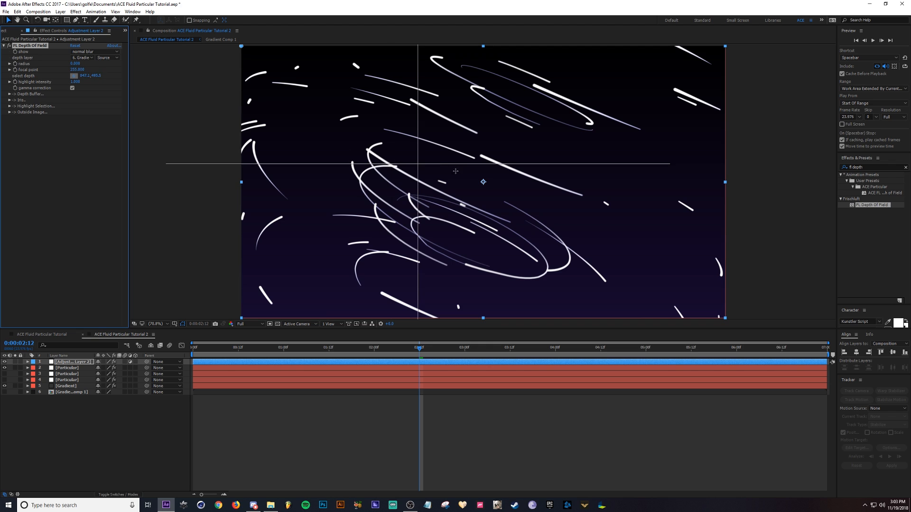
left_click(483, 182)
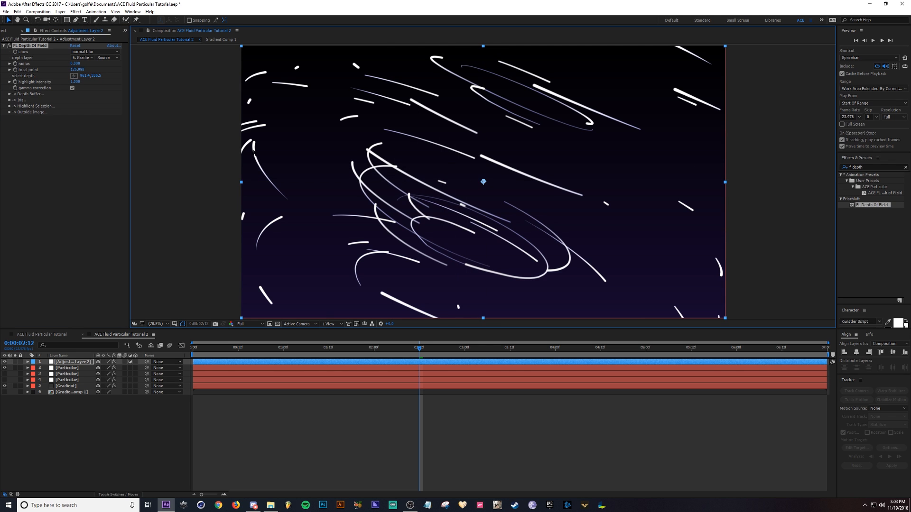
left_click_drag(75, 63, 135, 67)
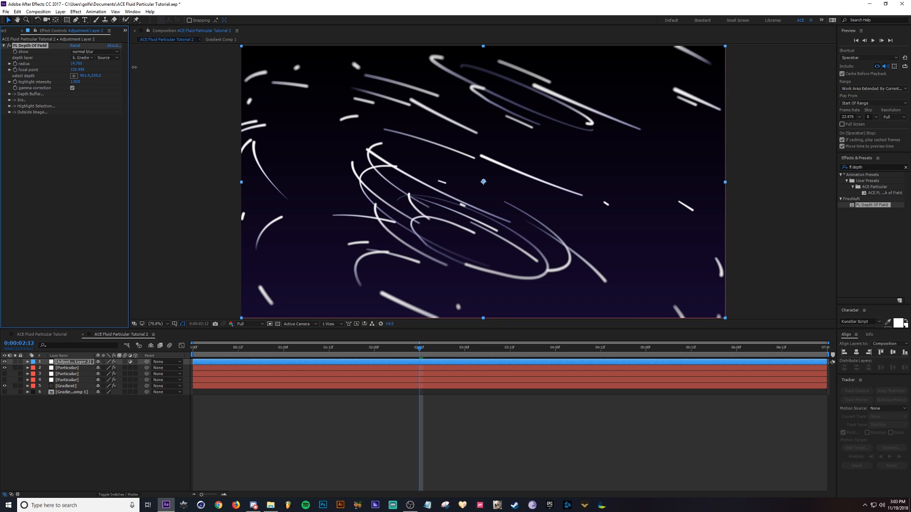
Check the depth blur at a later frame, save the project, and preview the composition from the start
left_click_drag(440, 350, 529, 358)
key("ctrl+s")
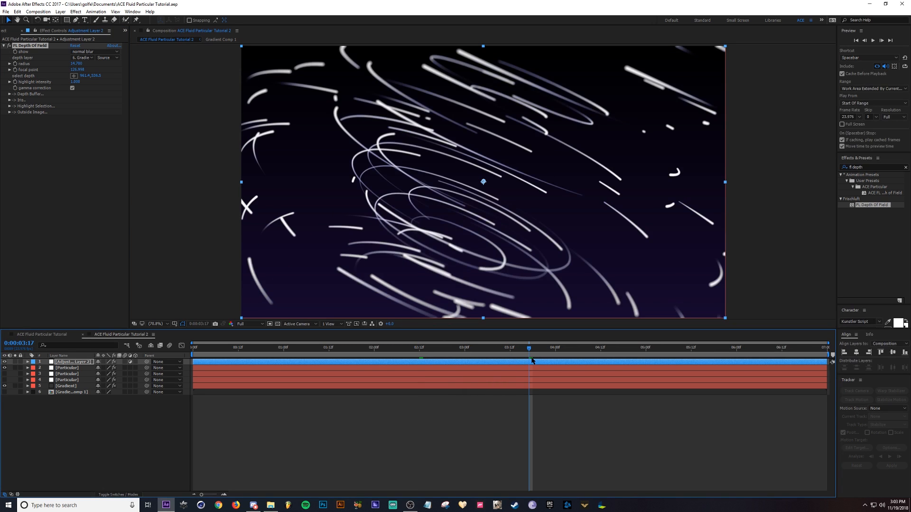
key("space")
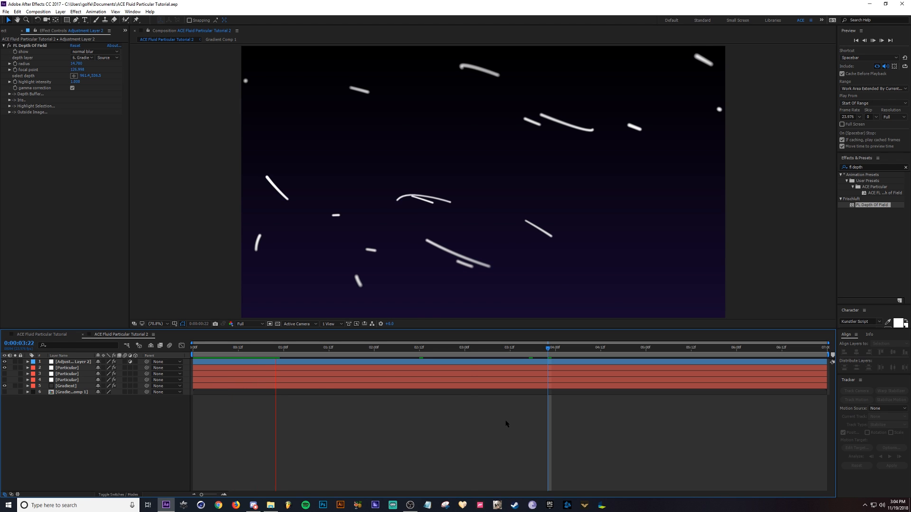
key("space")
Set the Acceleration of the top Particular layer to GPU in its Rendering settings
left_click(77, 370)
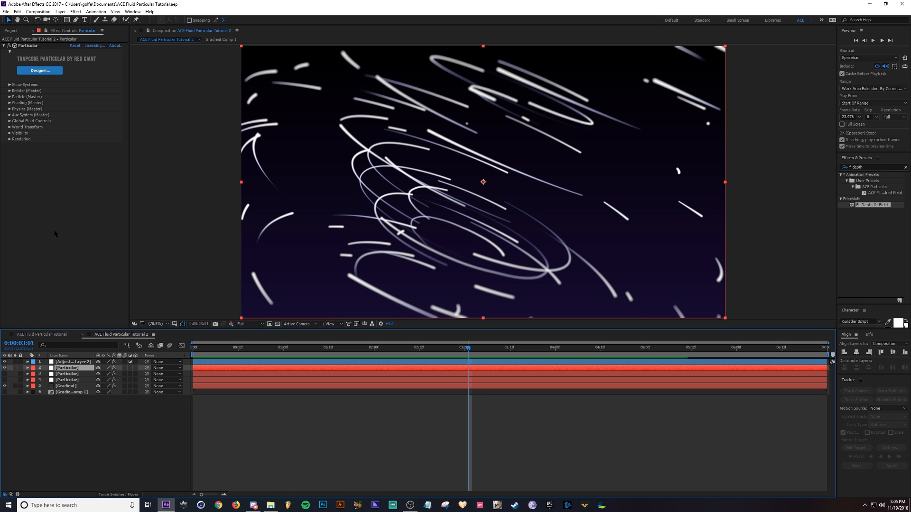
left_click(9, 140)
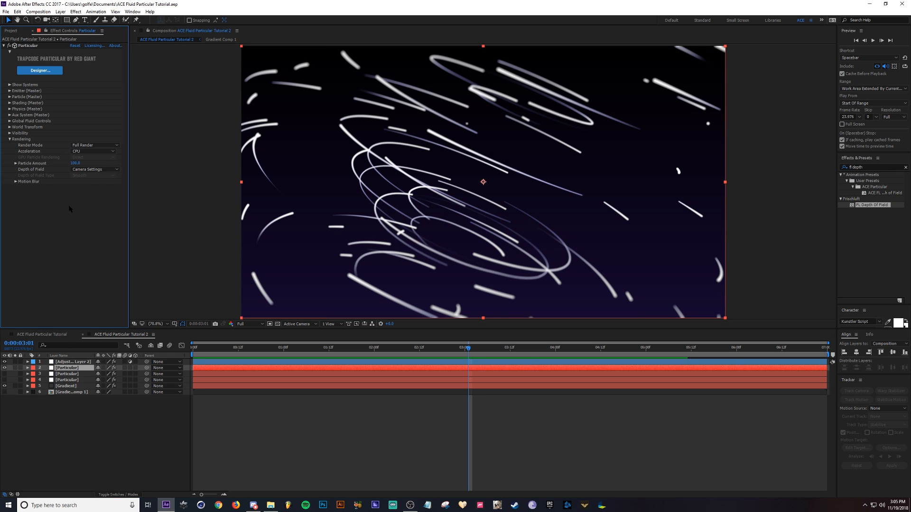
left_click(85, 152)
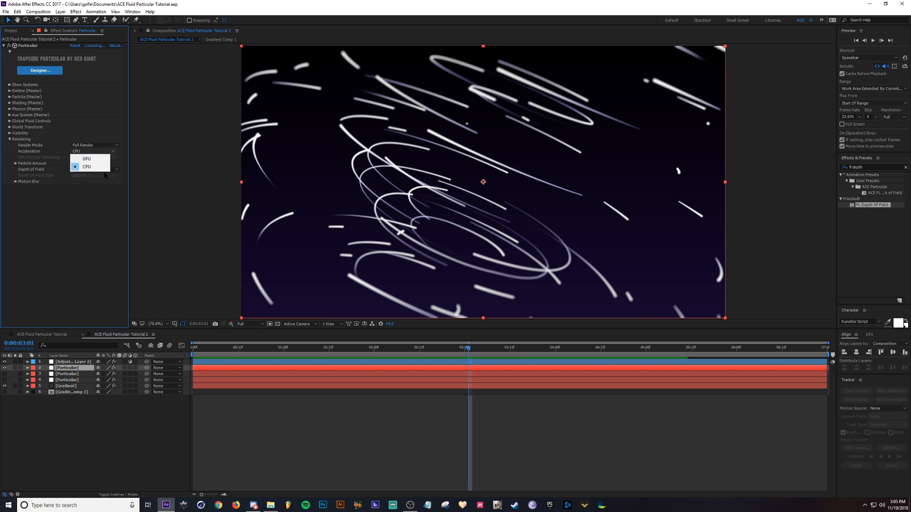
left_click(91, 160)
Compare the System 2 and Master System settings of the second Particular layer, ending with the Master System active
left_click(67, 374)
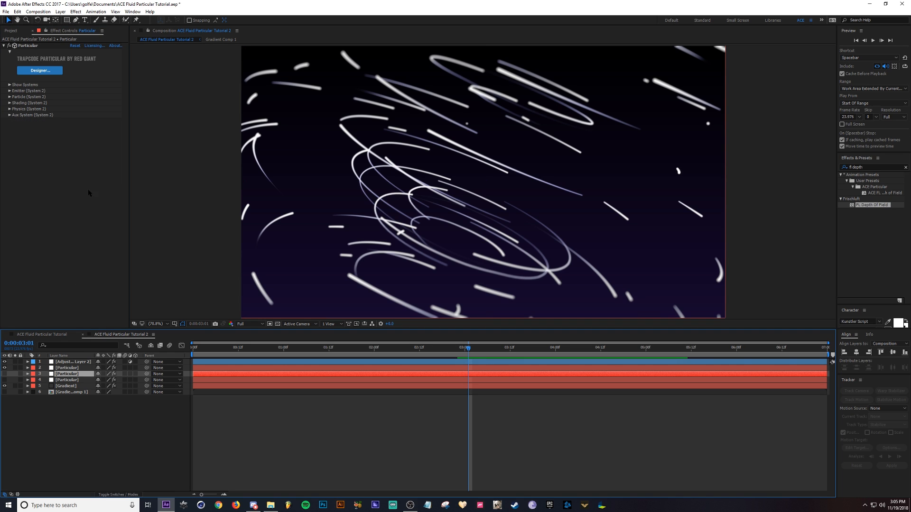
scroll(23, 124, "down", 5)
left_click(88, 374)
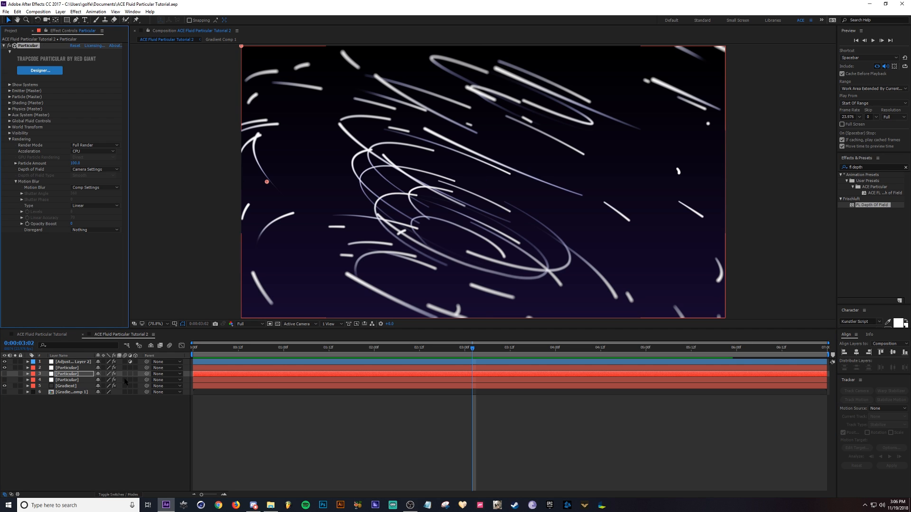
left_click(88, 375)
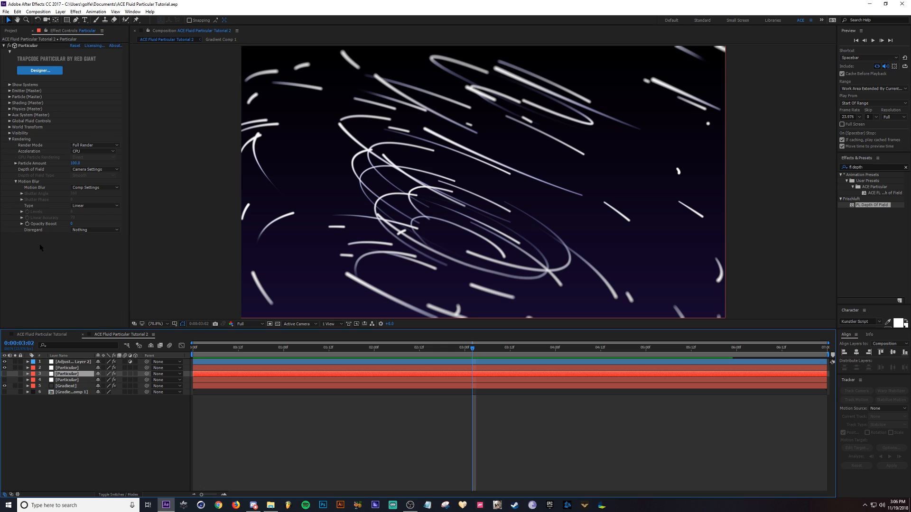
left_click(10, 139)
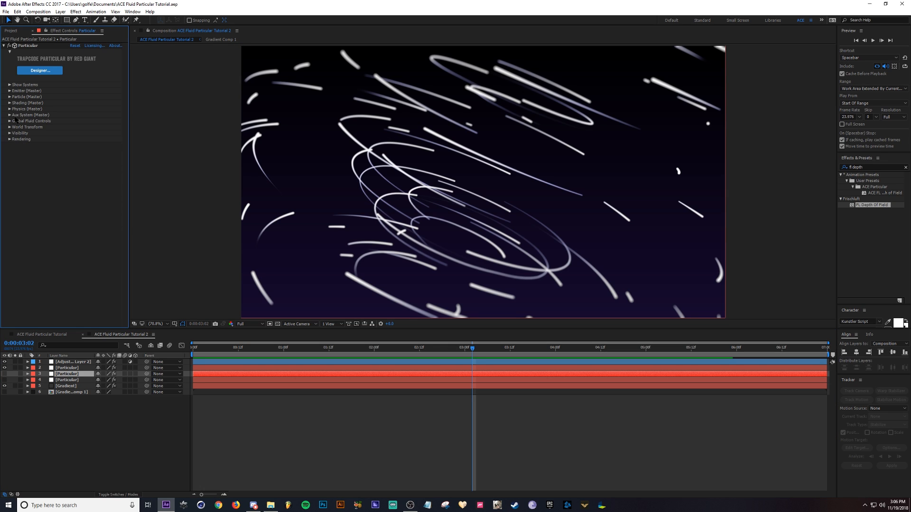
left_click(9, 85)
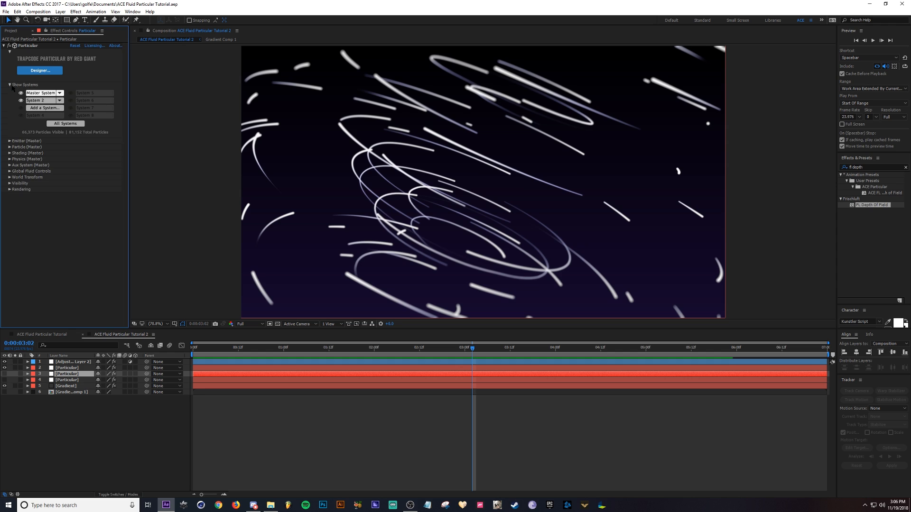
left_click(41, 101)
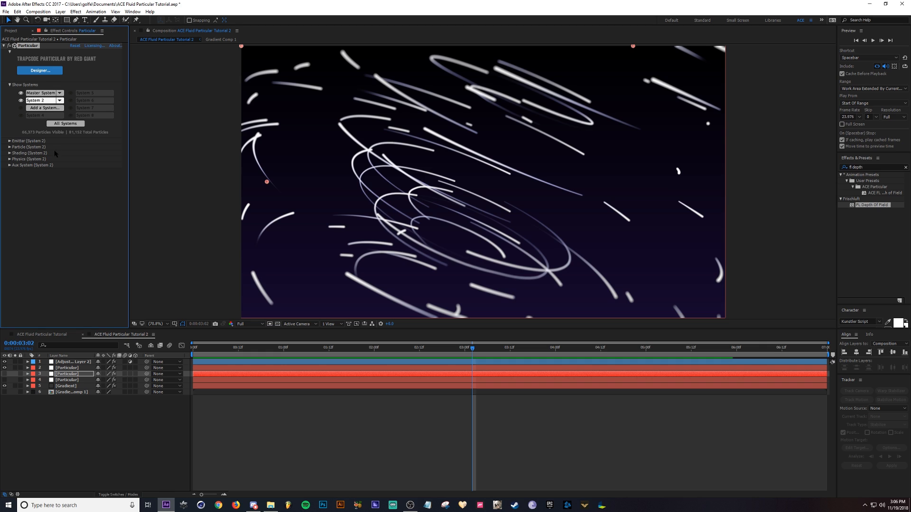
left_click(41, 93)
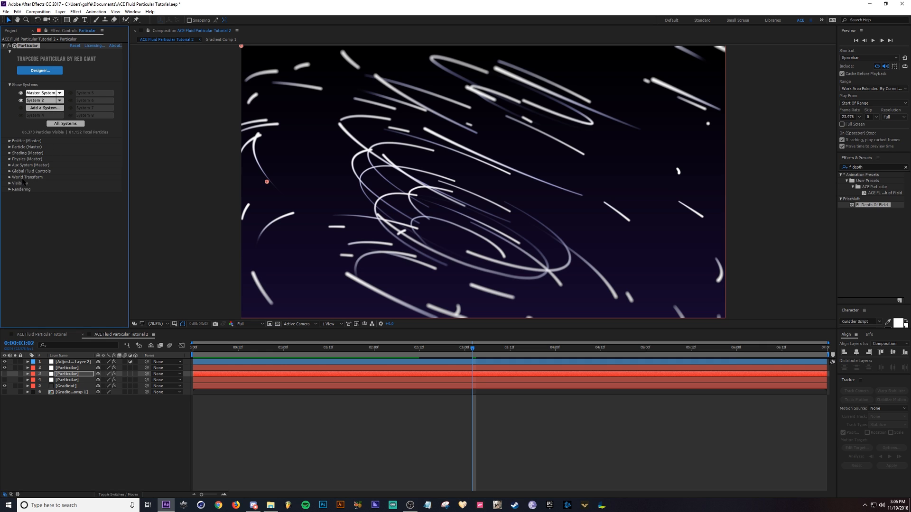
Set the Acceleration of the second Particular layer's Master System to GPU in the Rendering settings
left_click(10, 190)
left_click(95, 201)
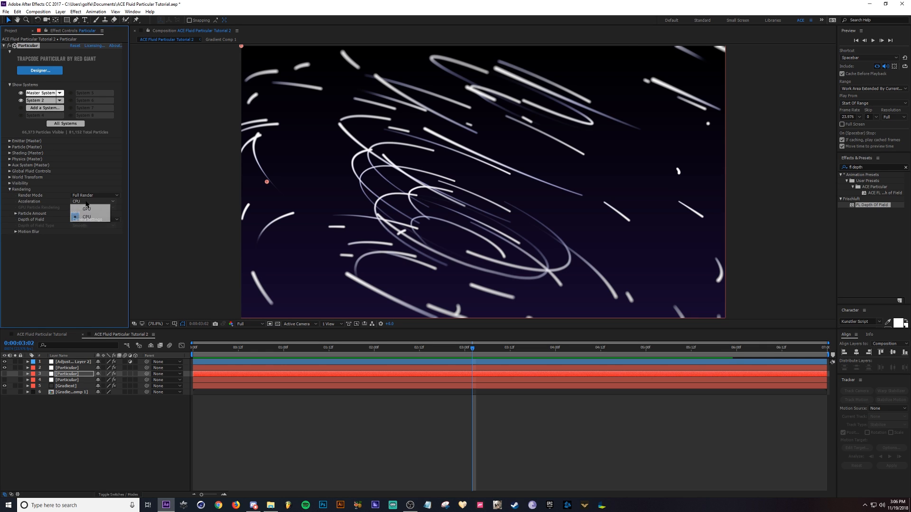
left_click(90, 209)
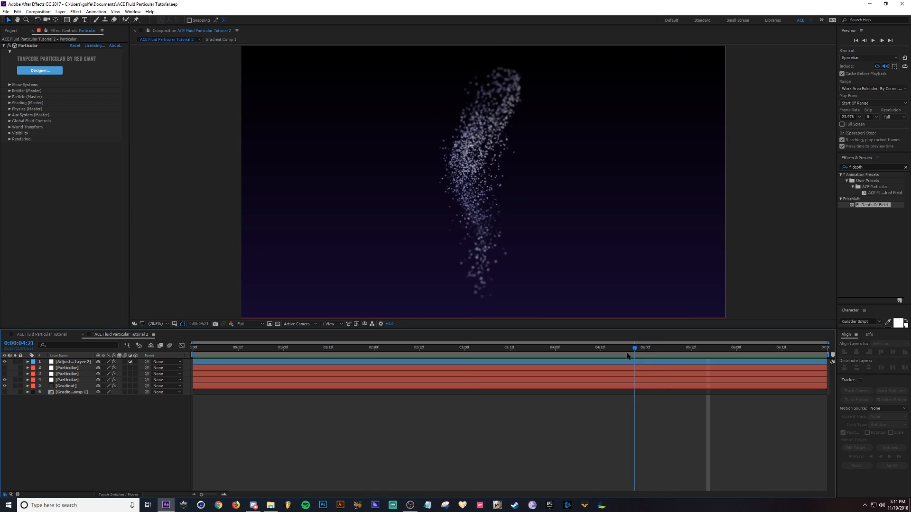
Scrub the rising particle column to 0:00:05:21 and preview the composition's playback
mouse_move(640, 362)
left_mouse_down()
mouse_move(570, 362)
mouse_move(726, 364)
left_mouse_up()
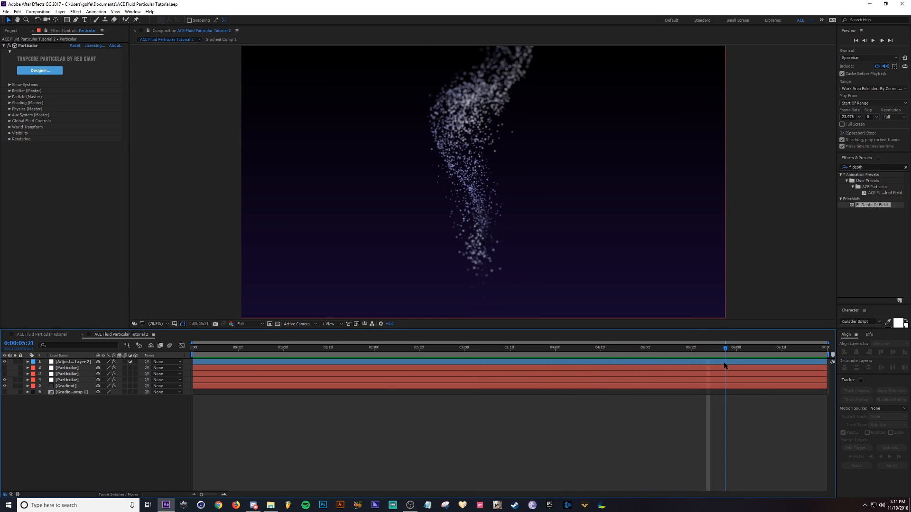
left_click(43, 72)
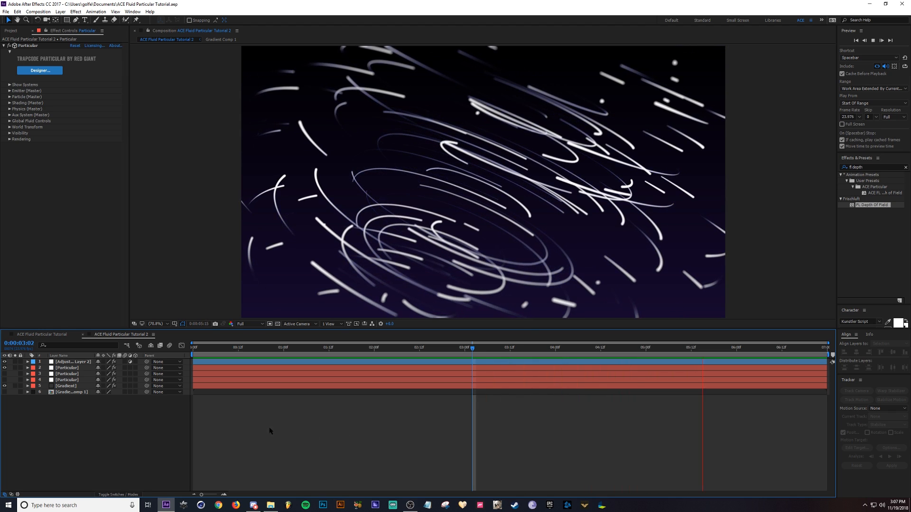
key("space")
key("space")
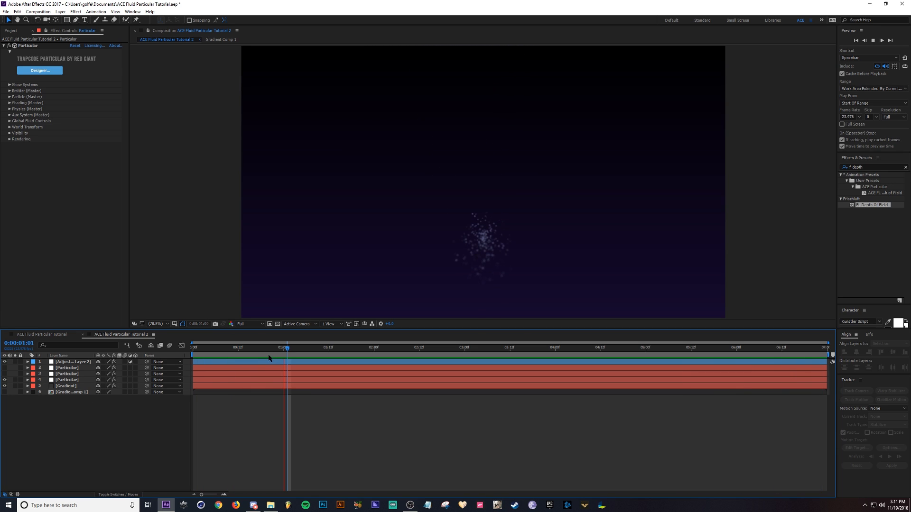
key("space")
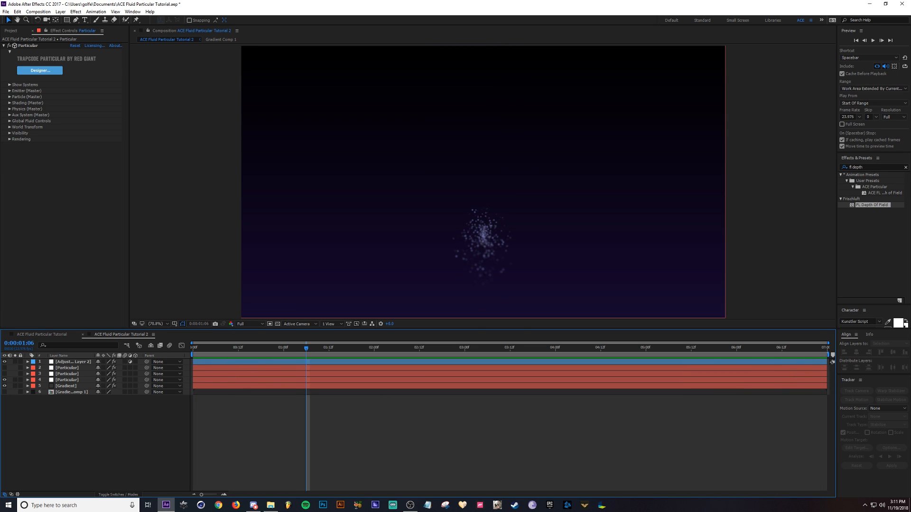